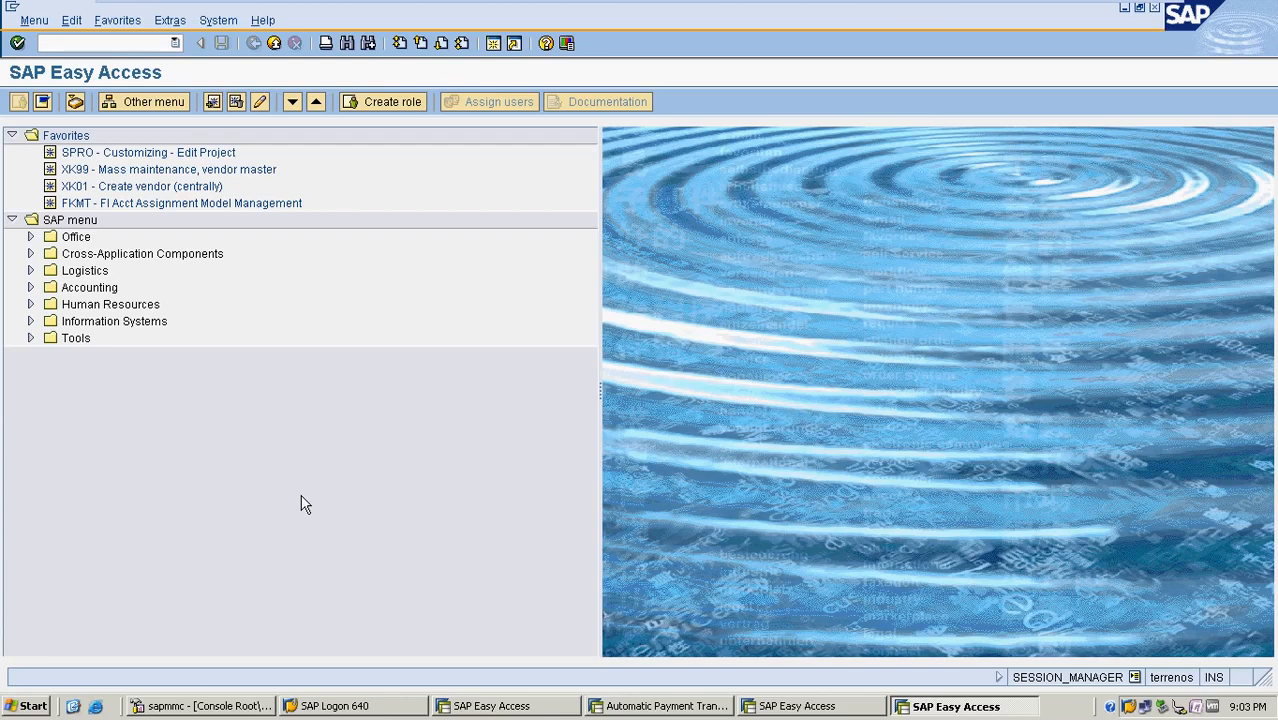
Step: Open the tax calculation procedures overview through transaction OBYZ
{"action": "type", "text": "OBYZ"}
{"action": "key", "text": "Return"}
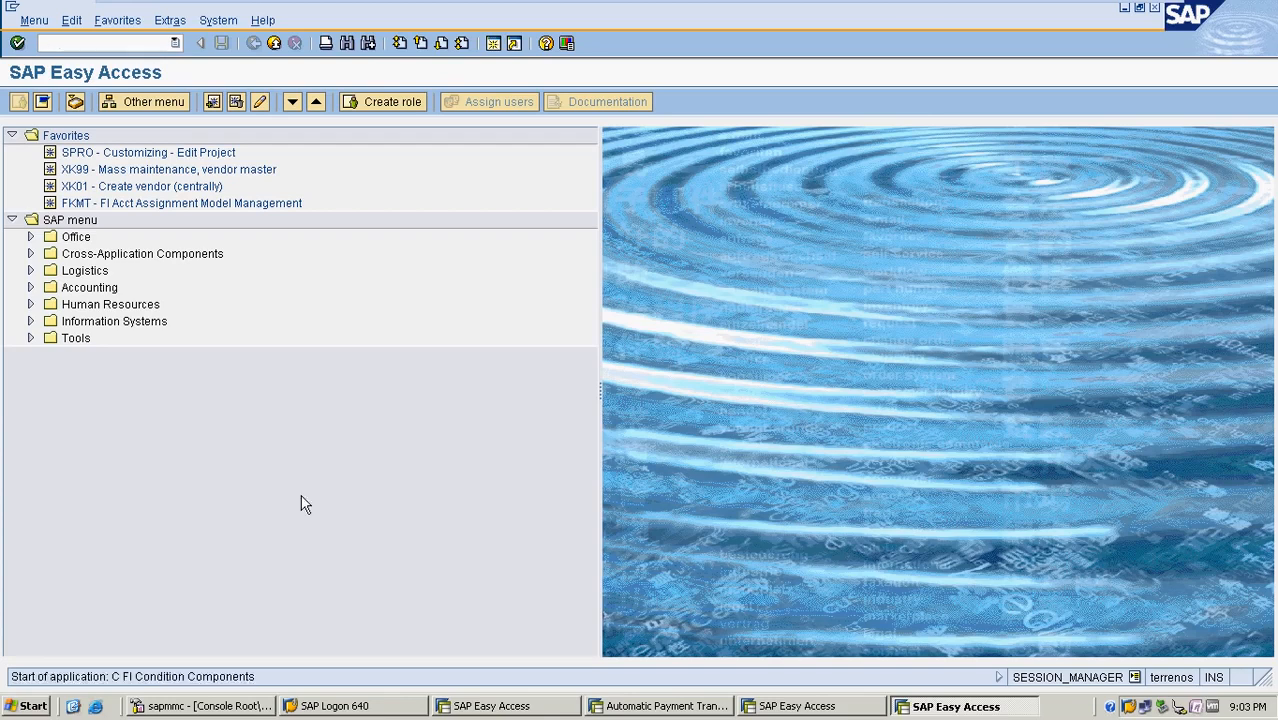
{"action": "double_click", "coordinate": [100, 304]}
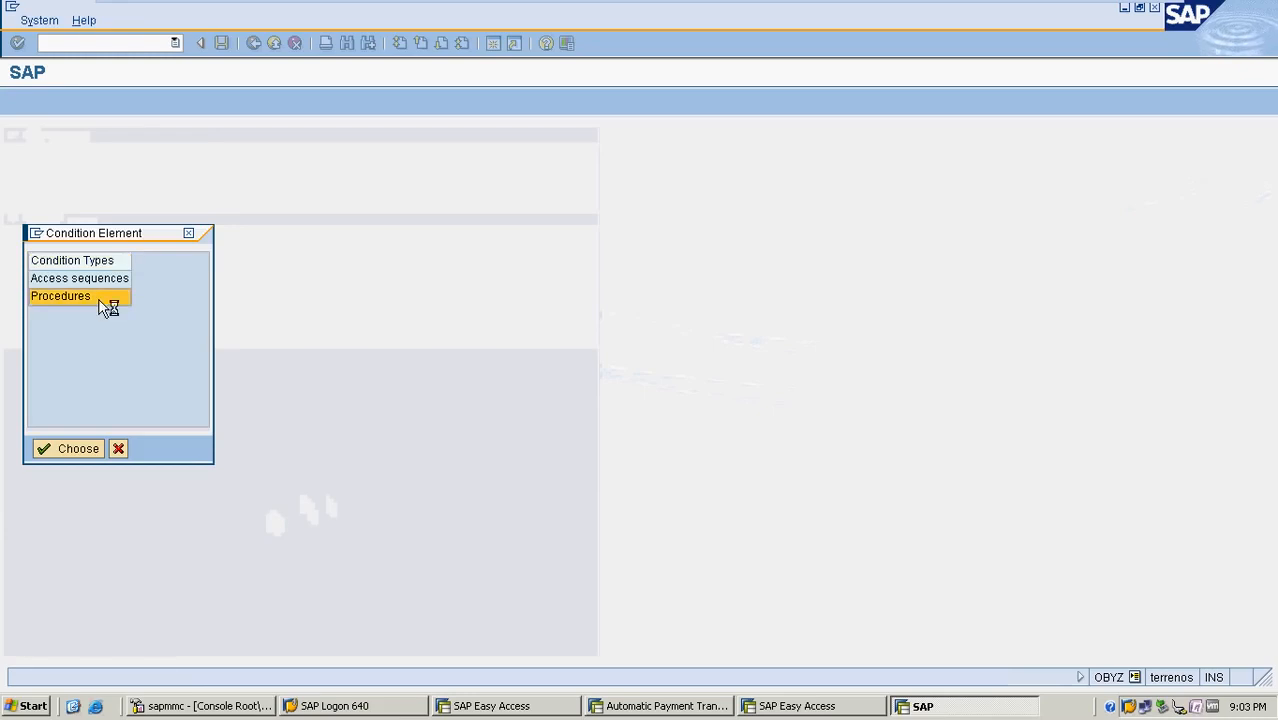
Step: Locate procedure INMRF in the procedures list, select it and open its control data
{"action": "left_click", "coordinate": [360, 648]}
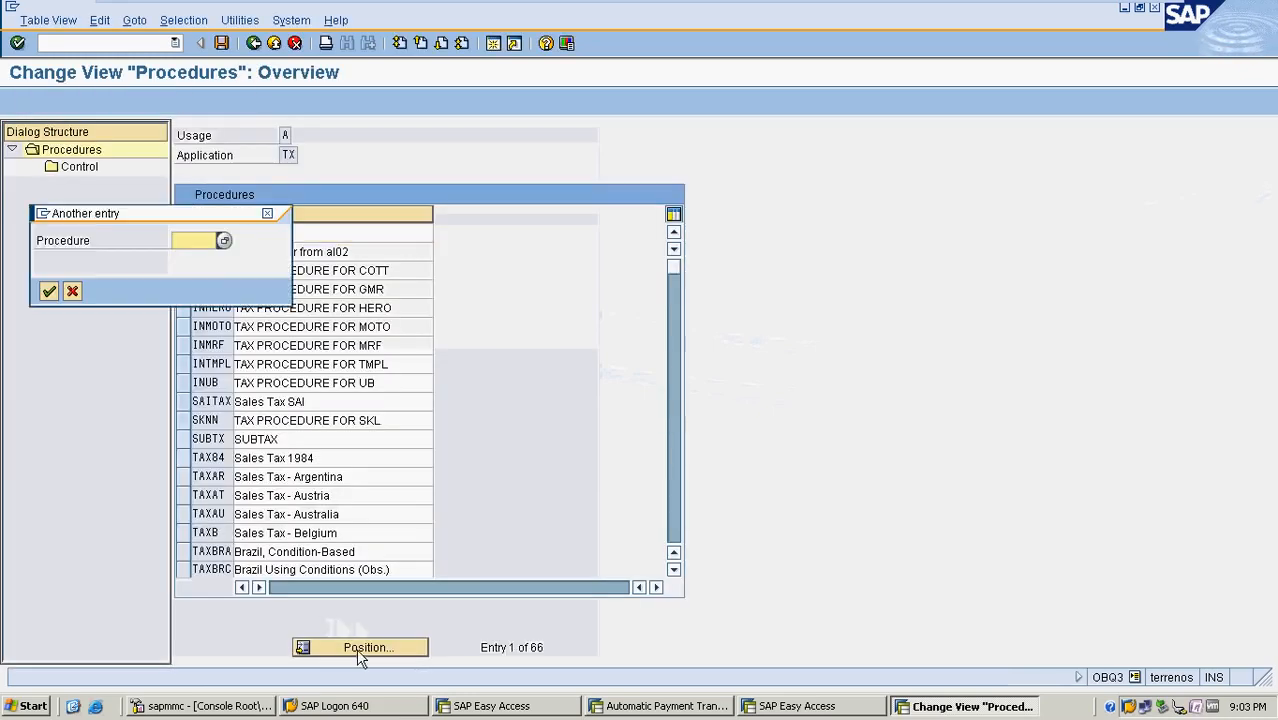
{"action": "type", "text": "MR"}
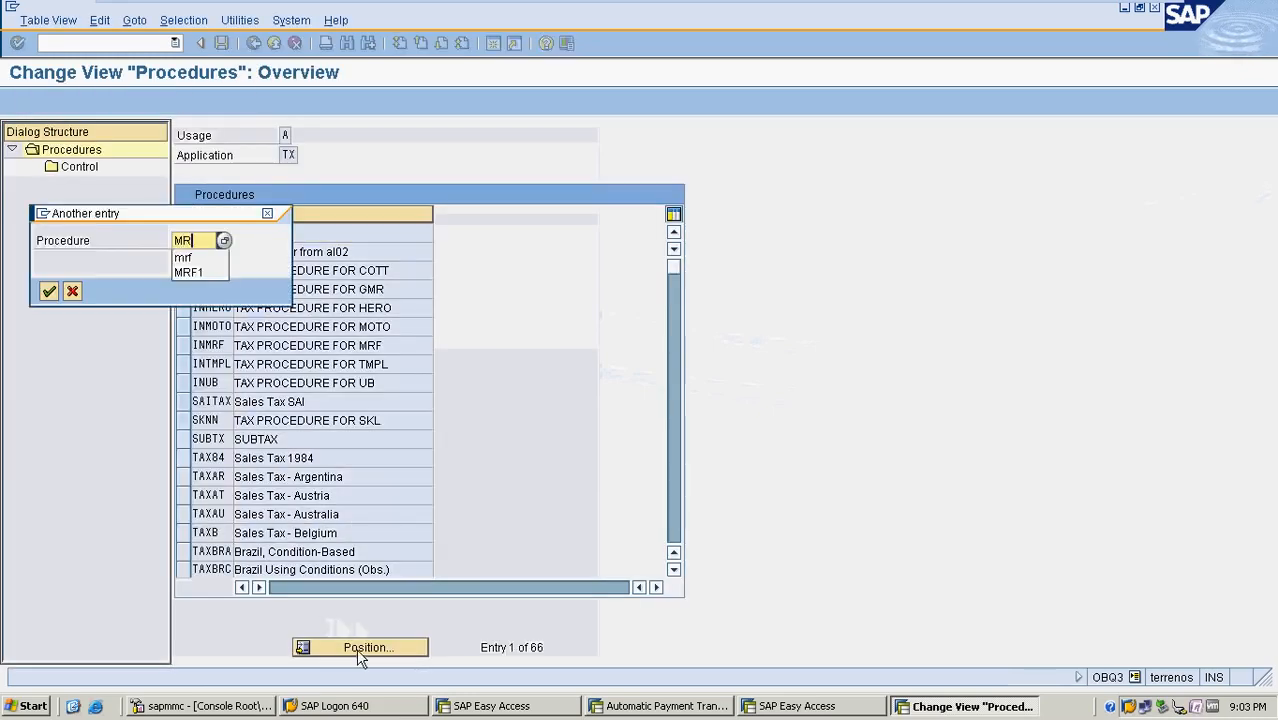
{"action": "key", "text": "BackSpace"}
{"action": "type", "text": "IN"}
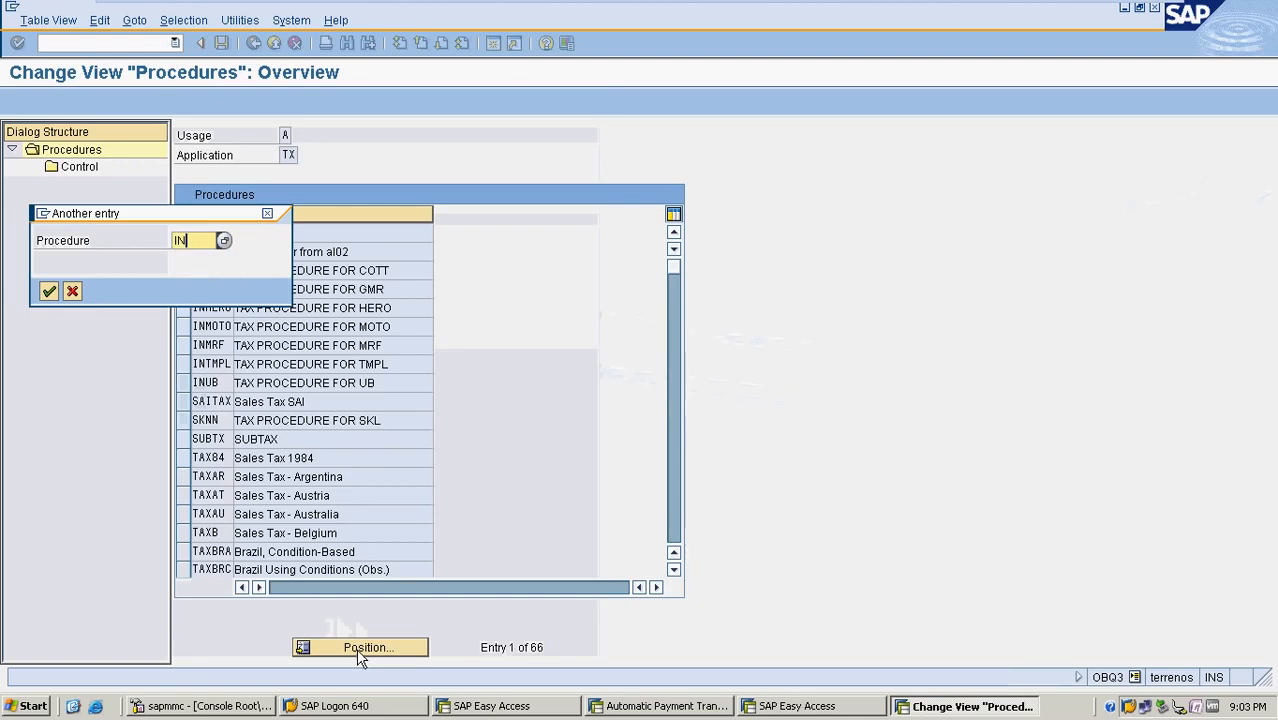
{"action": "type", "text": "MRF"}
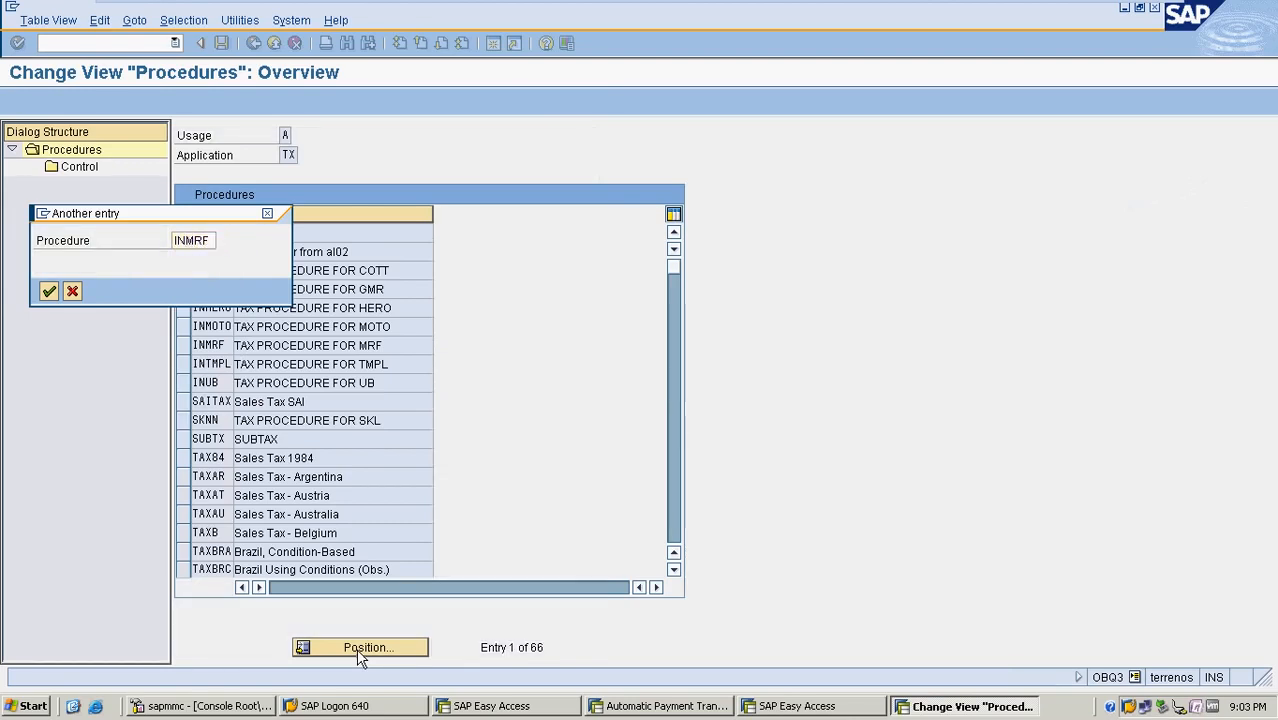
{"action": "key", "text": "Return"}
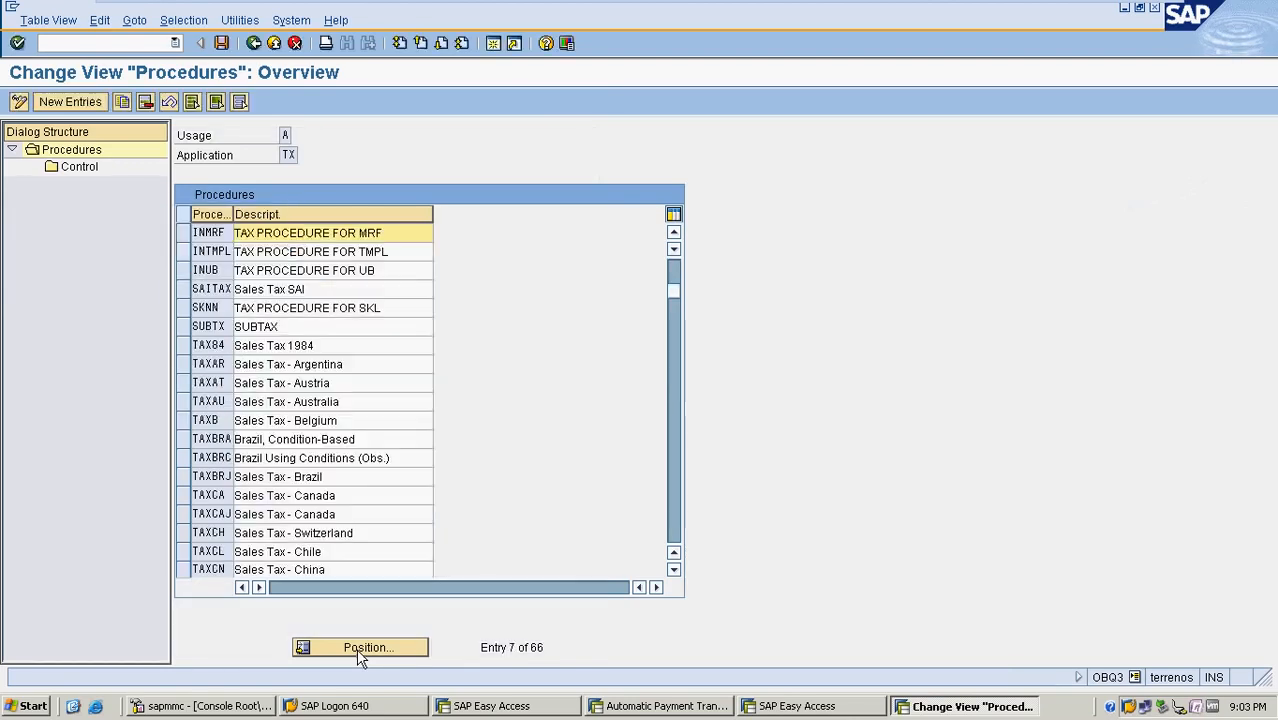
{"action": "left_click", "coordinate": [188, 240]}
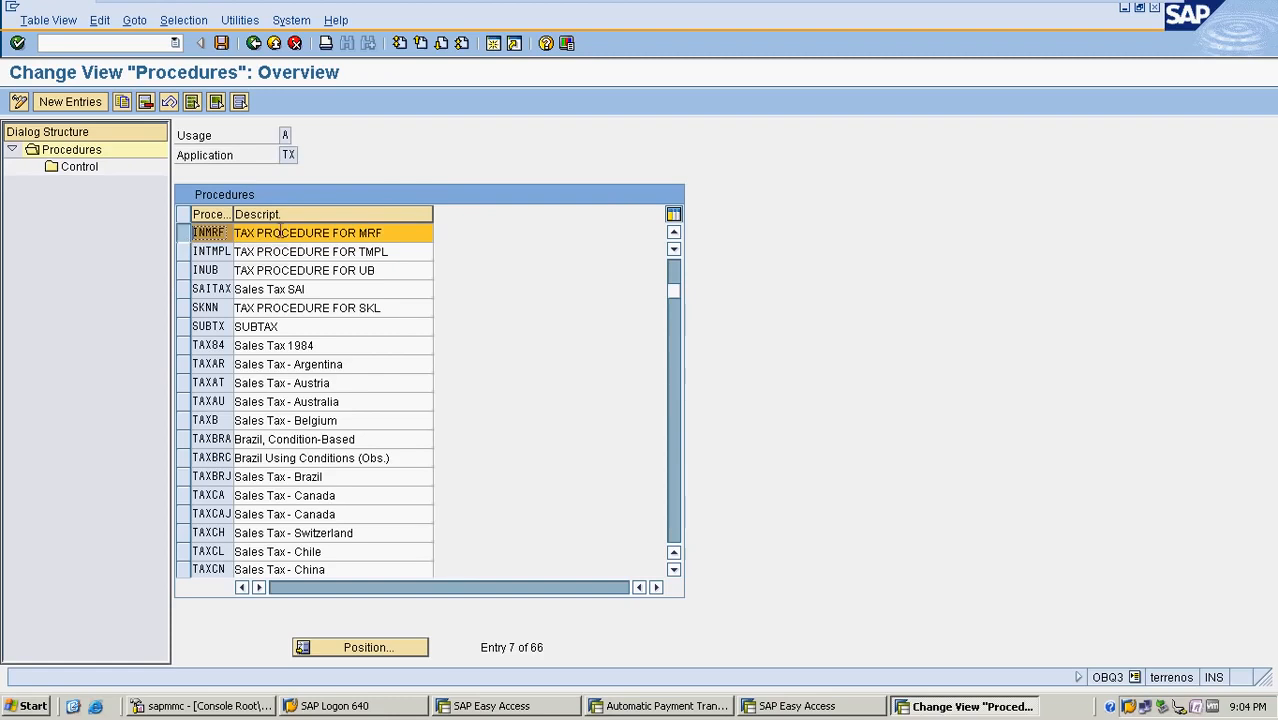
{"action": "double_click", "coordinate": [80, 168]}
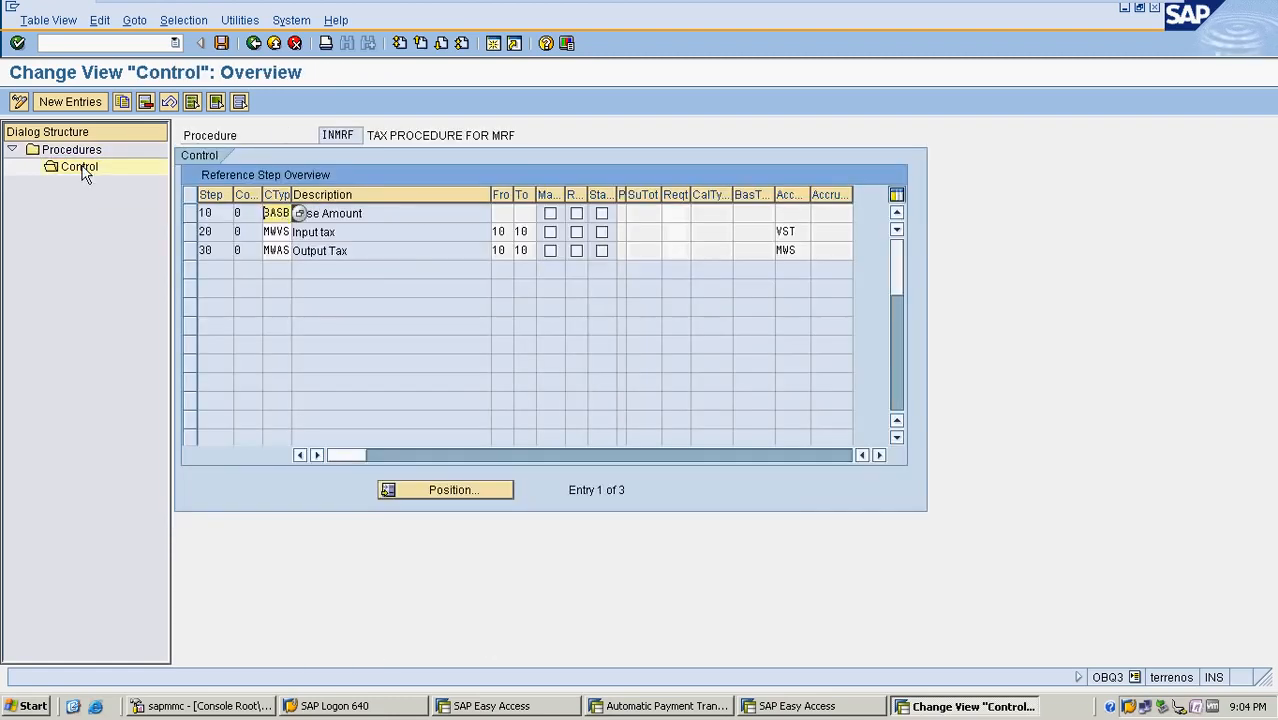
Step: Examine the descriptions, condition types and account keys of the base amount, input tax and output tax steps, widening the condition type column
{"action": "left_click", "coordinate": [375, 216]}
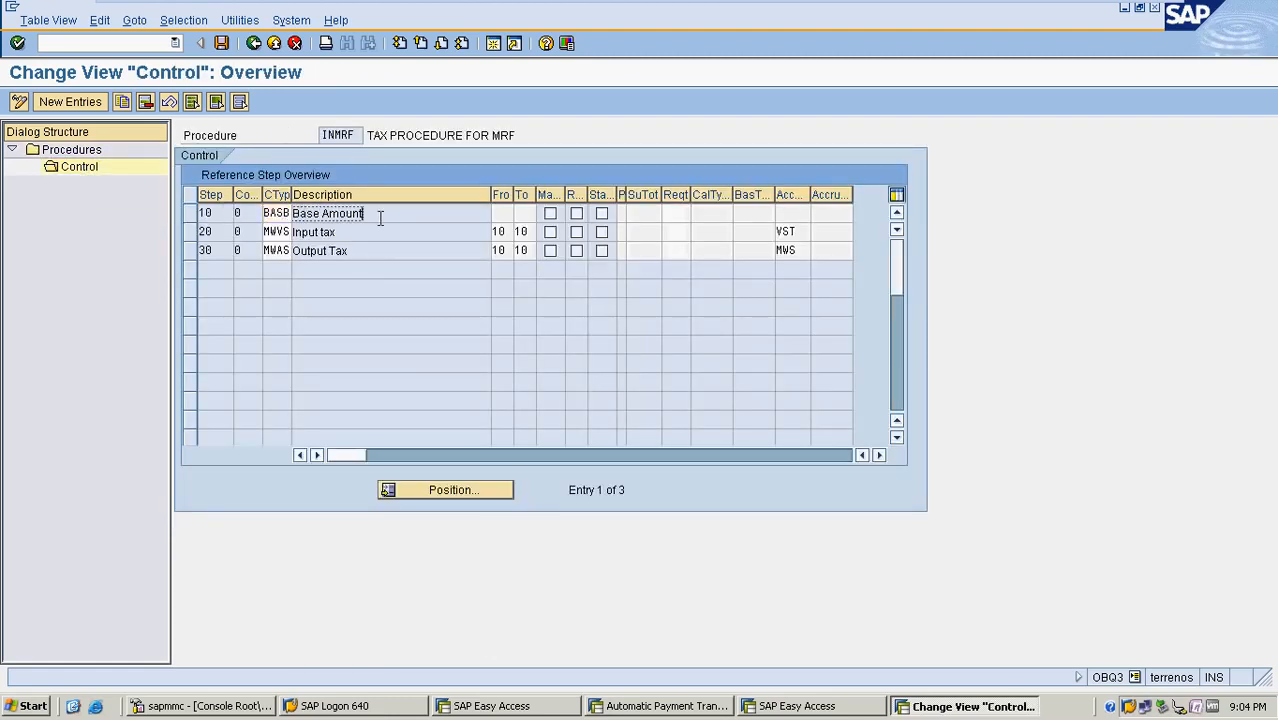
{"action": "left_click", "coordinate": [350, 233]}
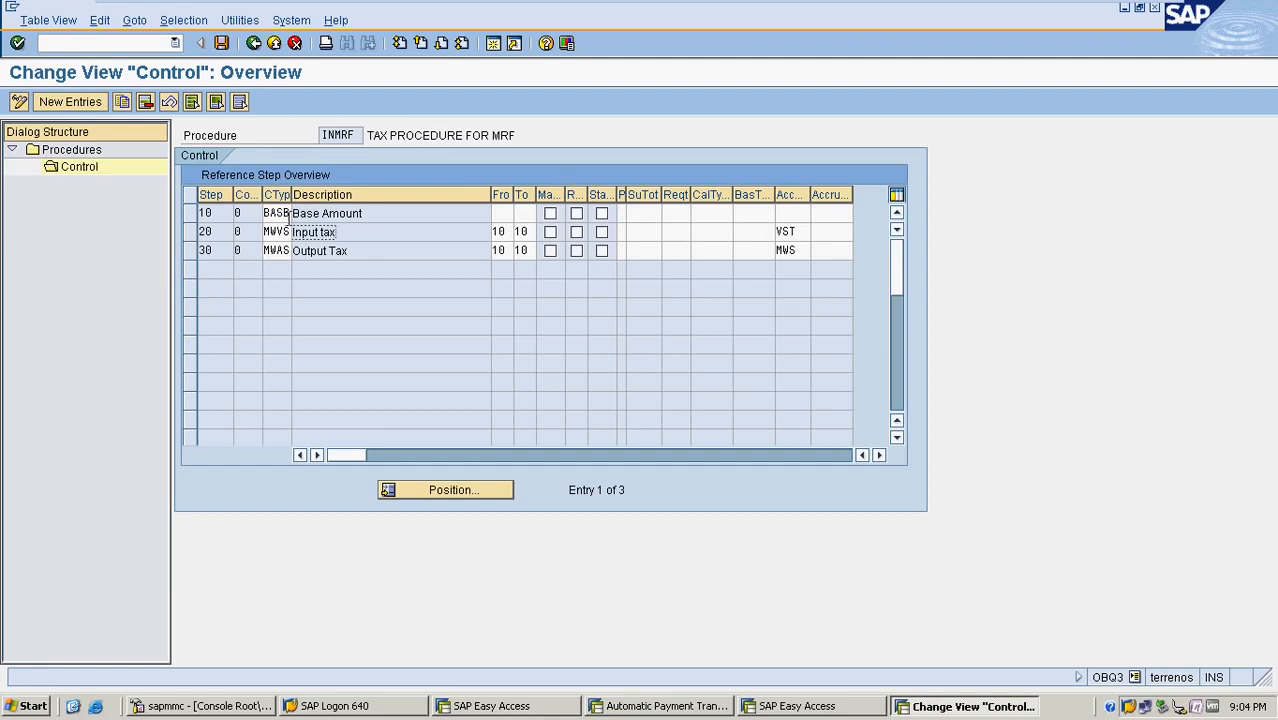
{"action": "left_click", "coordinate": [364, 252]}
{"action": "left_click_drag", "start_coordinate": [289, 194], "coordinate": [309, 194]}
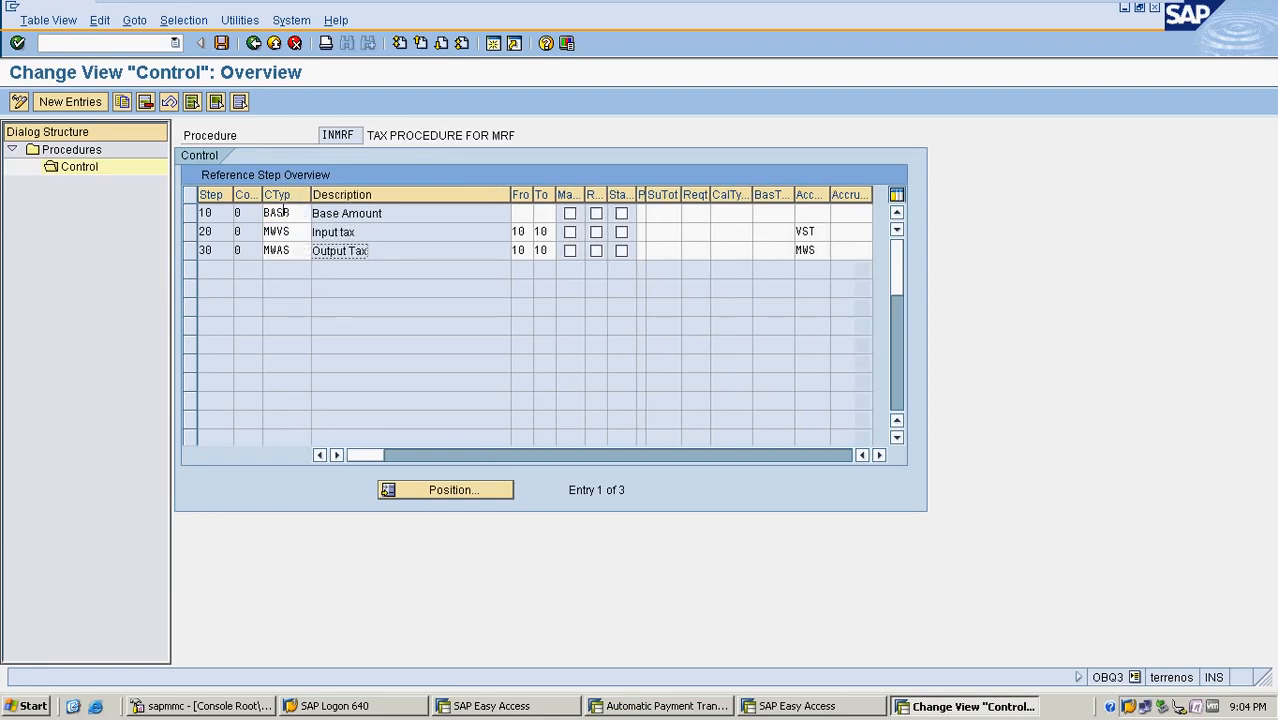
{"action": "left_click", "coordinate": [292, 232]}
{"action": "left_click", "coordinate": [294, 250]}
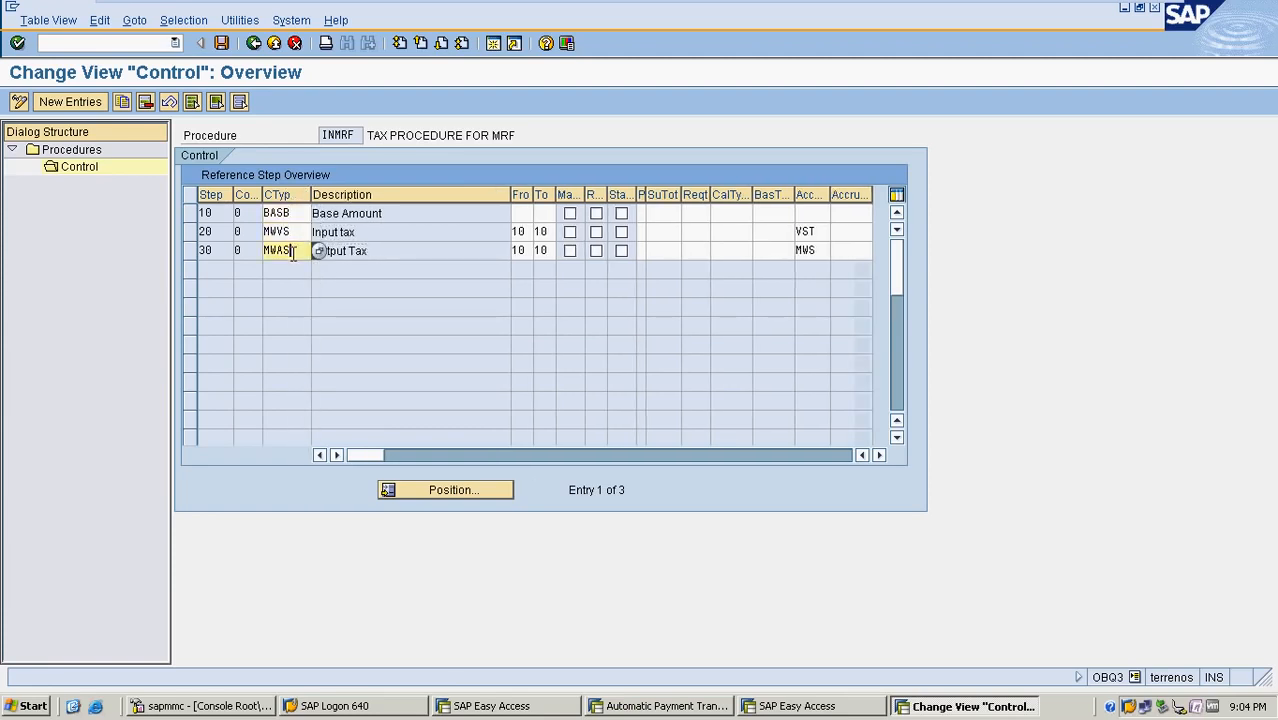
{"action": "left_click", "coordinate": [822, 232]}
{"action": "left_click", "coordinate": [820, 251]}
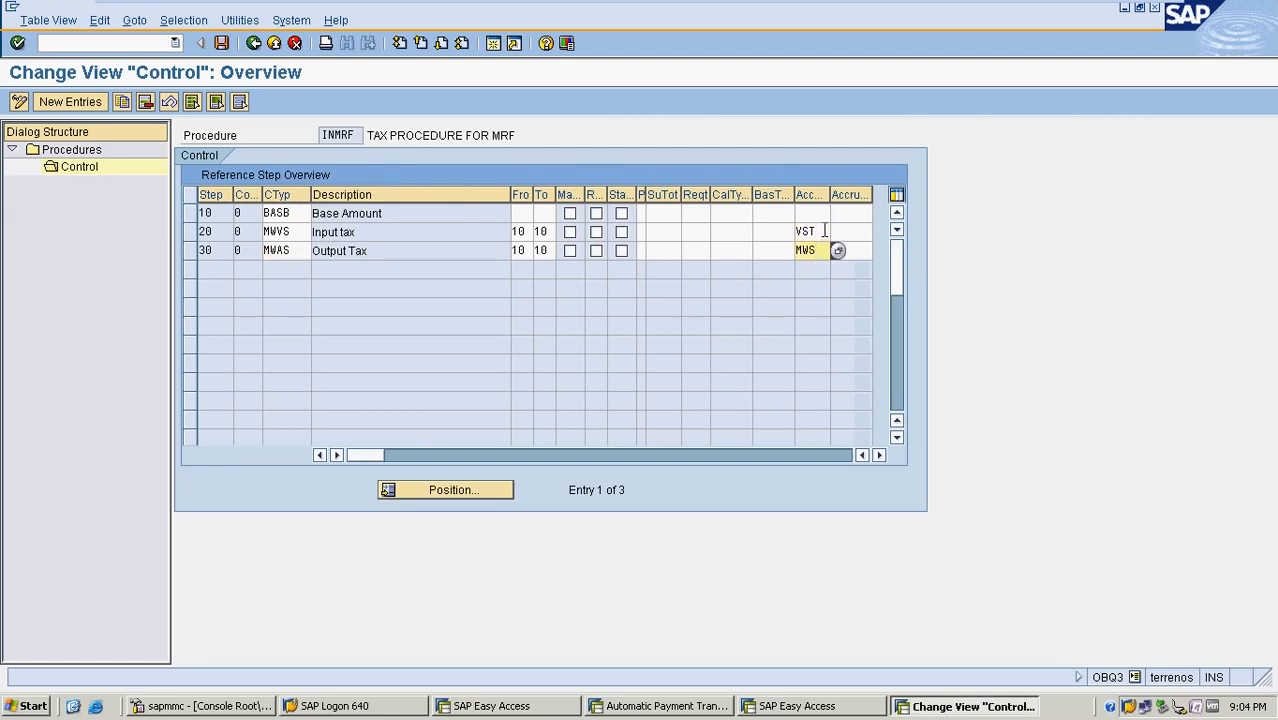
Step: Check how the input and output tax steps refer to the base amount, and leave the procedure configuration
{"action": "left_click", "coordinate": [336, 232]}
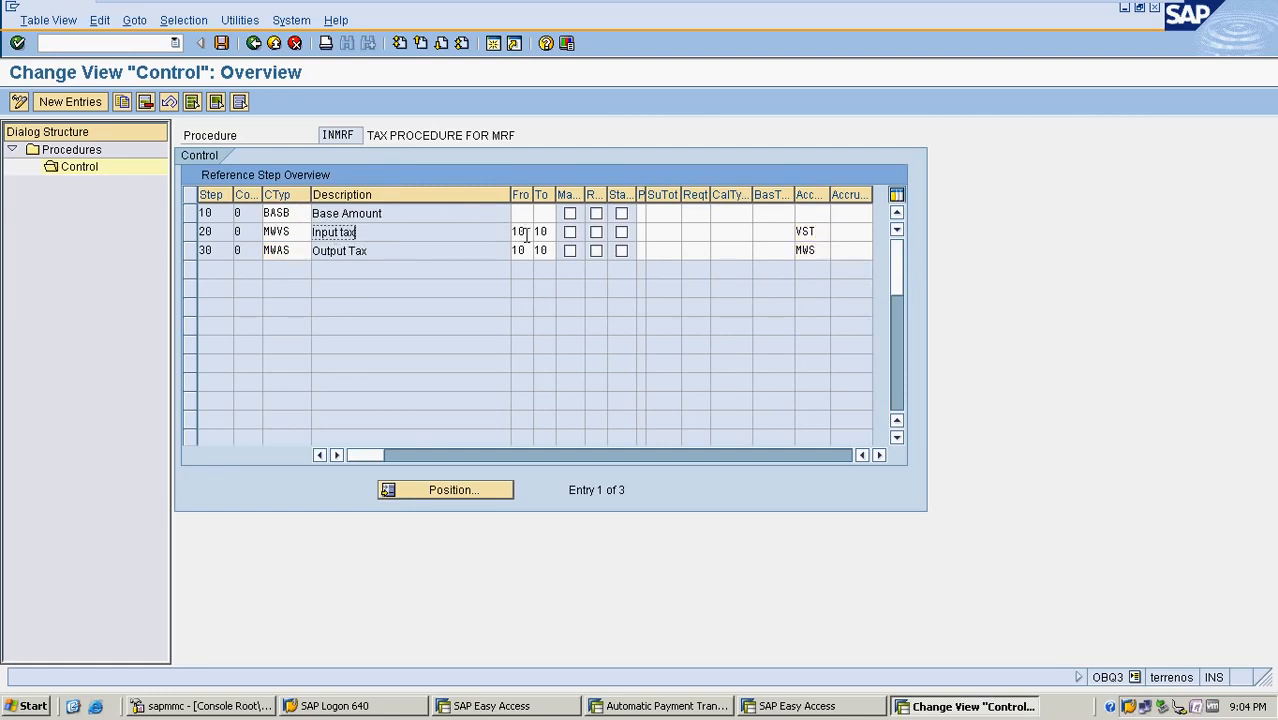
{"action": "left_click", "coordinate": [380, 214]}
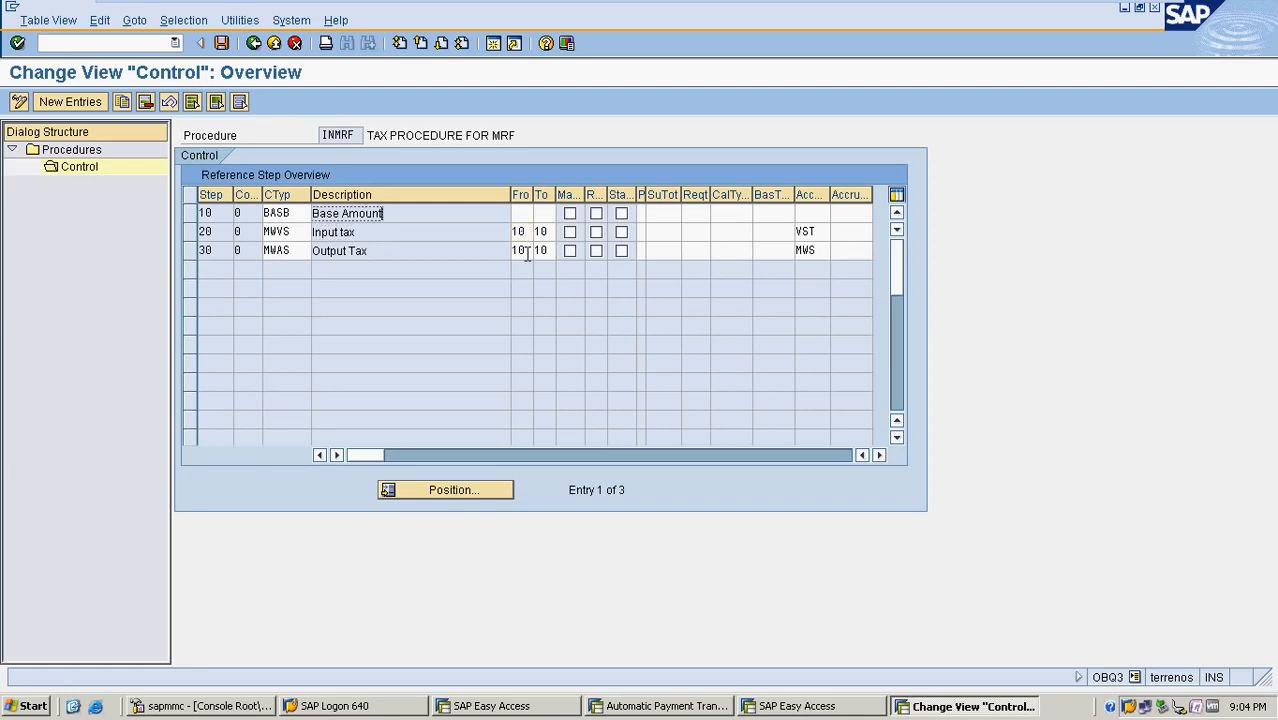
{"action": "left_click", "coordinate": [525, 251]}
{"action": "left_click", "coordinate": [383, 213]}
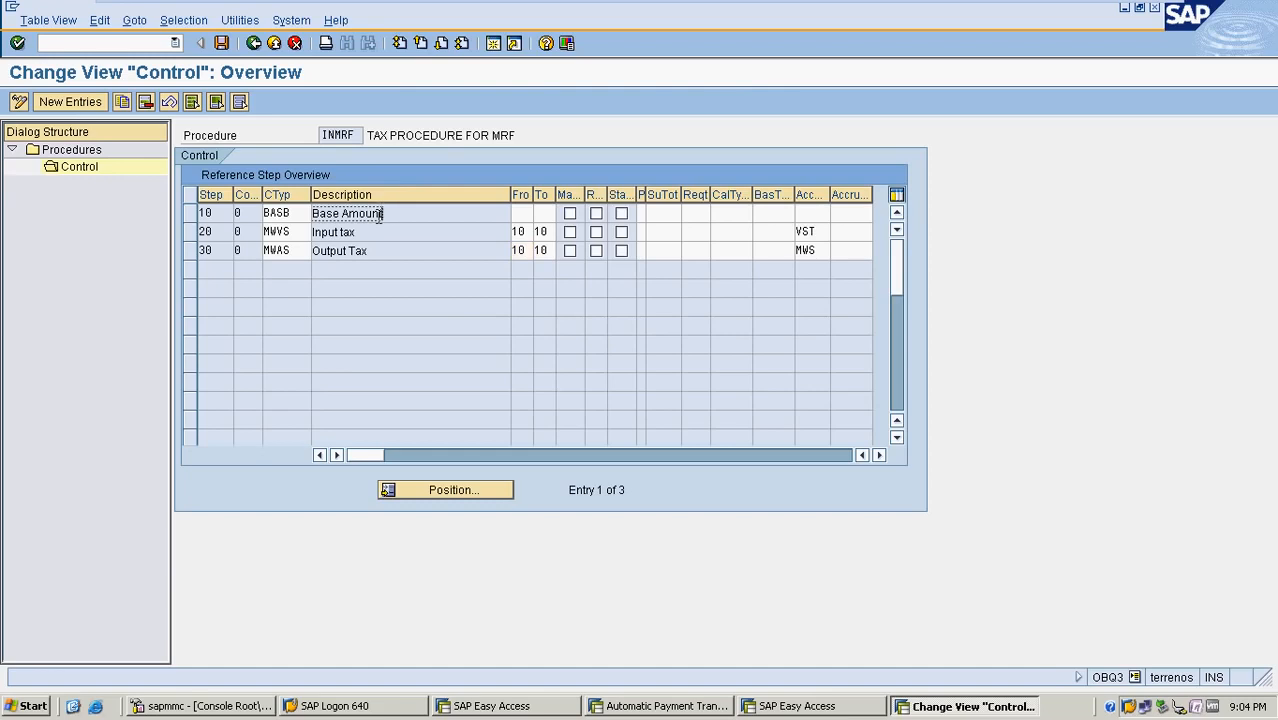
{"action": "left_click", "coordinate": [254, 43]}
{"action": "left_click", "coordinate": [255, 44]}
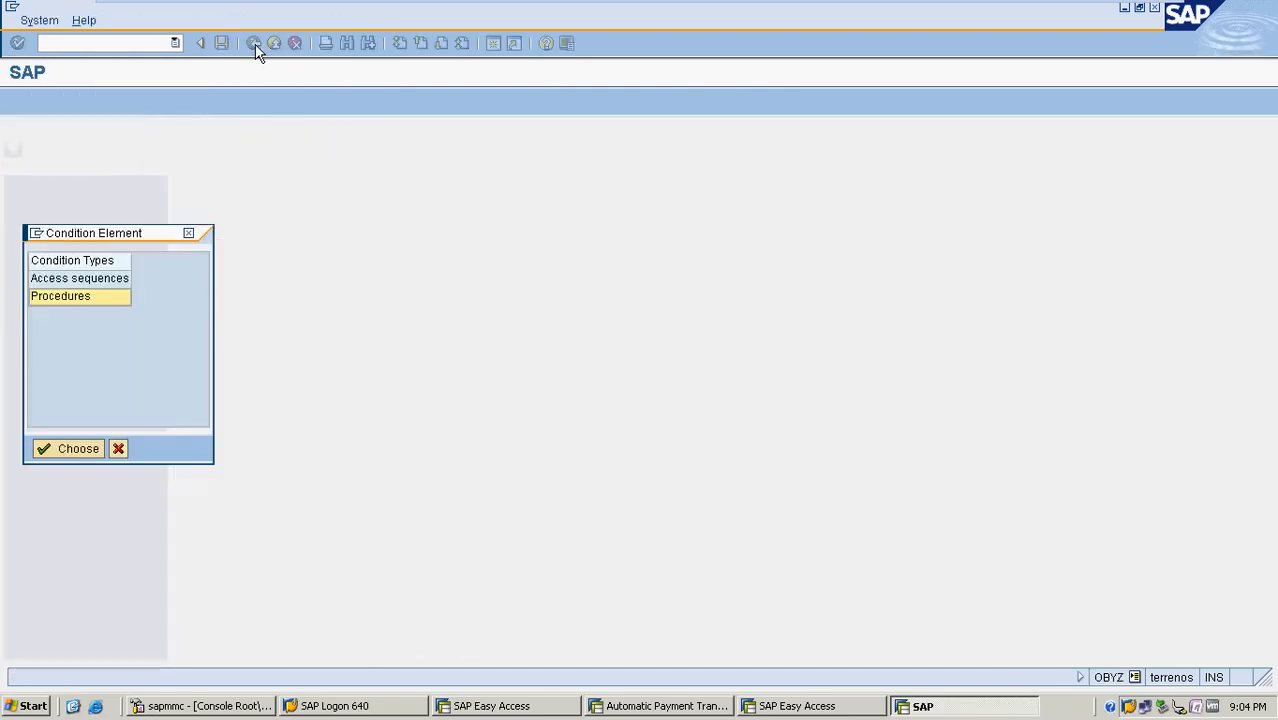
{"action": "left_click", "coordinate": [119, 449]}
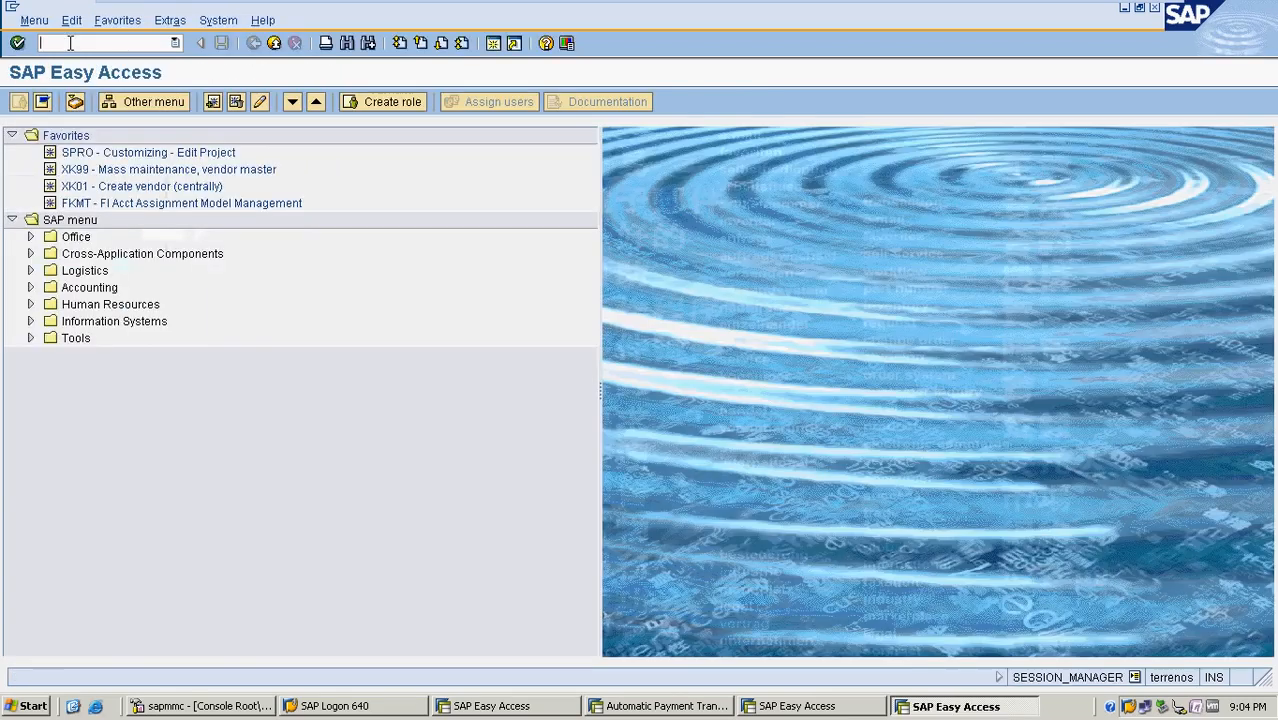
Step: Open the country-to-calculation-procedure assignment with transaction OBBG and locate country IN
{"action": "type", "text": "OBBG"}
{"action": "key", "text": "Return"}
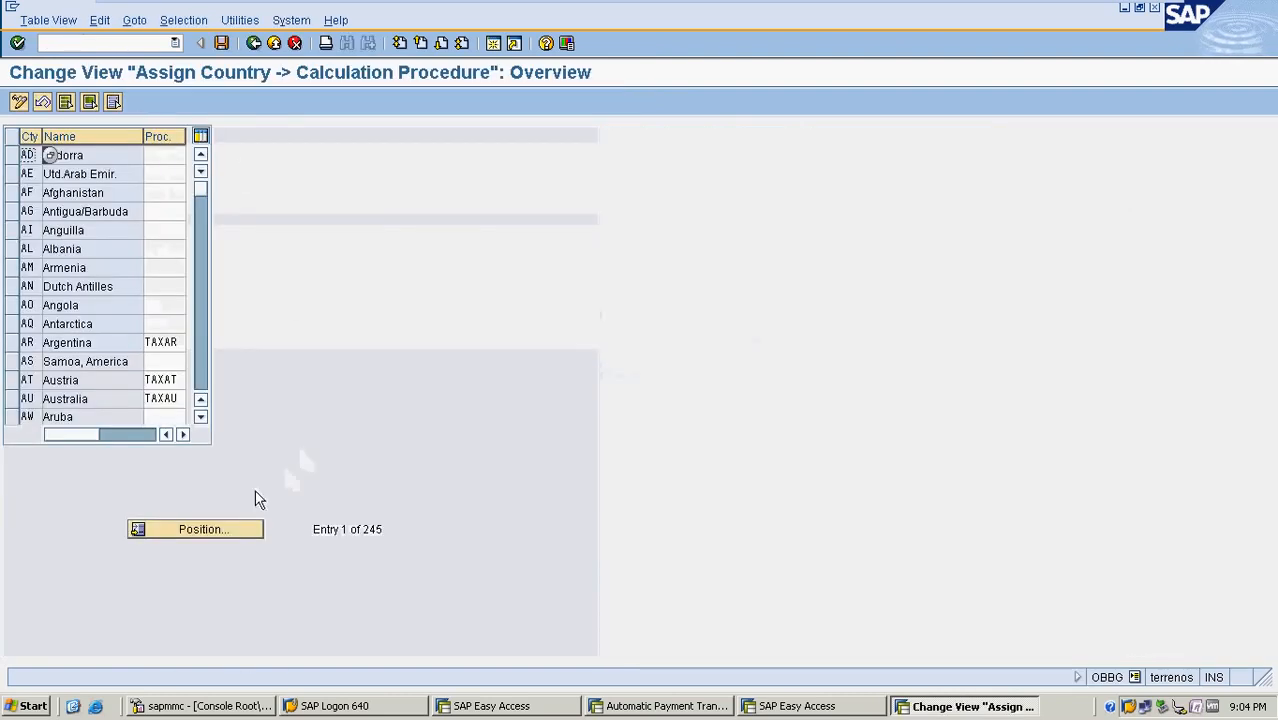
{"action": "left_click", "coordinate": [236, 532]}
{"action": "type", "text": "IN"}
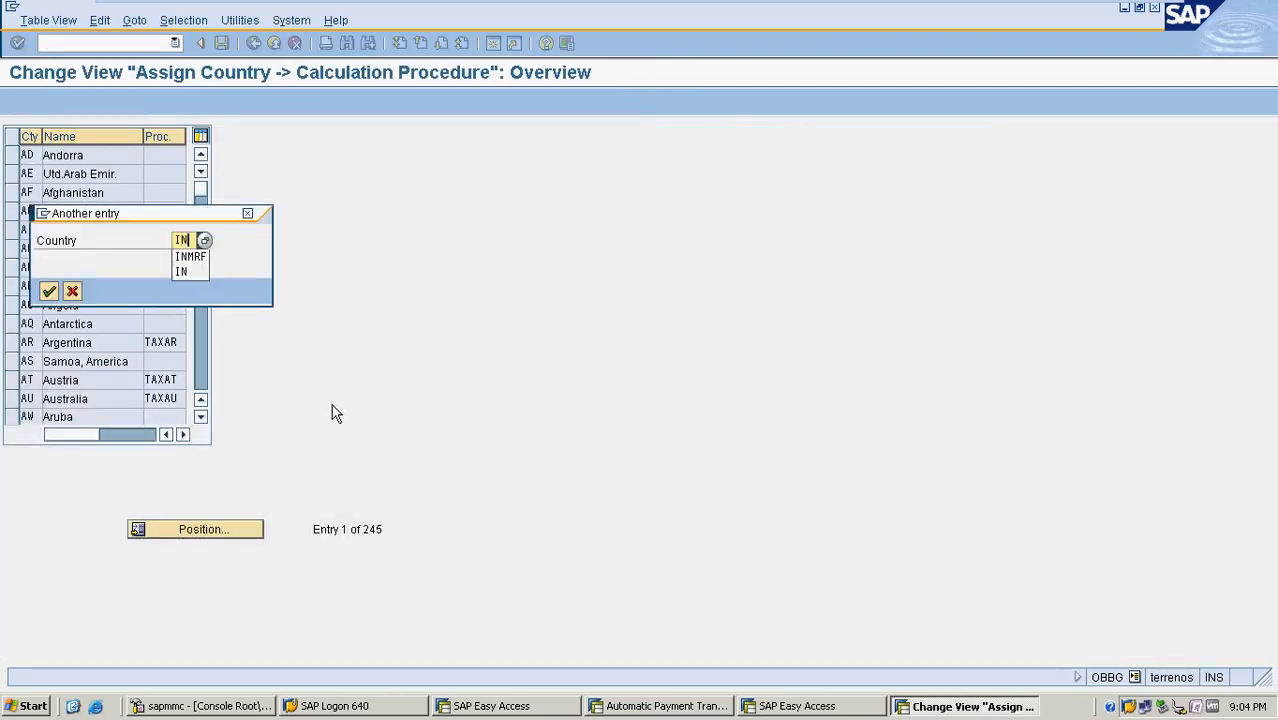
{"action": "key", "text": "Return"}
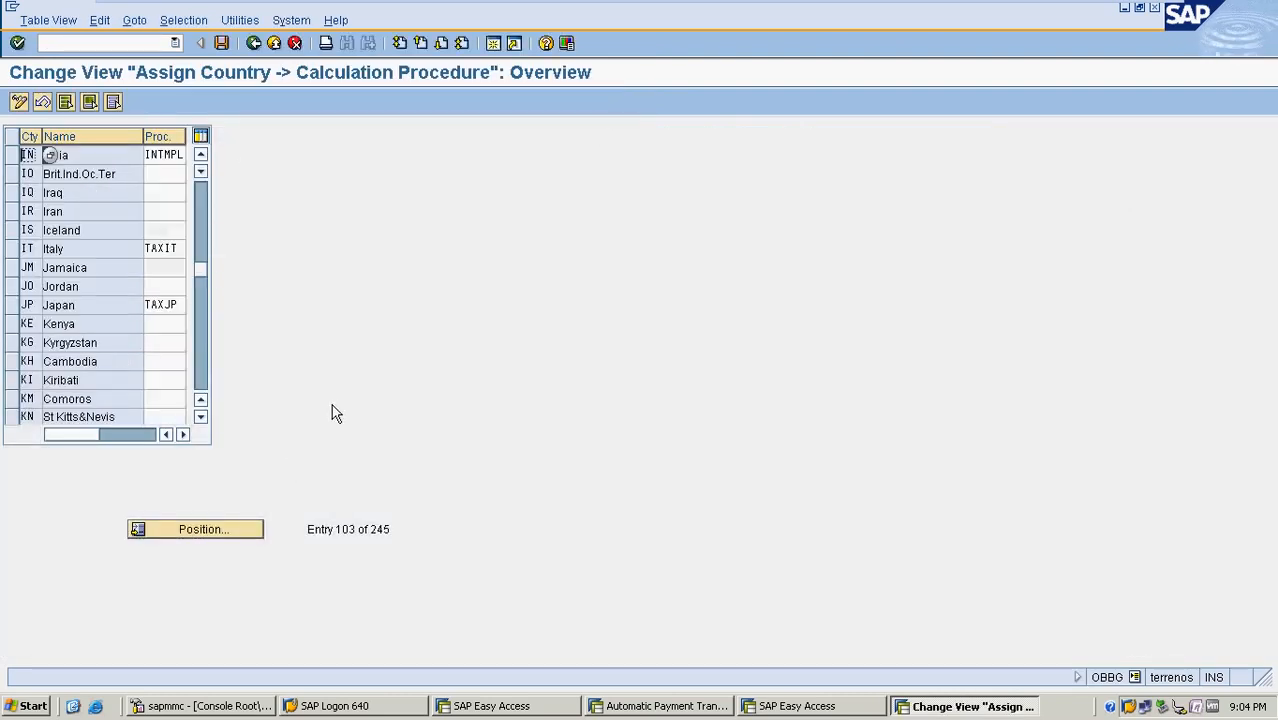
Step: Assign calculation procedure INMRF to India, save it under the proposed customizing request and exit the assignment table
{"action": "left_click", "coordinate": [183, 156]}
{"action": "key", "text": "BackSpace"}
{"action": "key", "text": "BackSpace"}
{"action": "key", "text": "BackSpace"}
{"action": "key", "text": "BackSpace"}
{"action": "key", "text": "BackSpace"}
{"action": "key", "text": "BackSpace"}
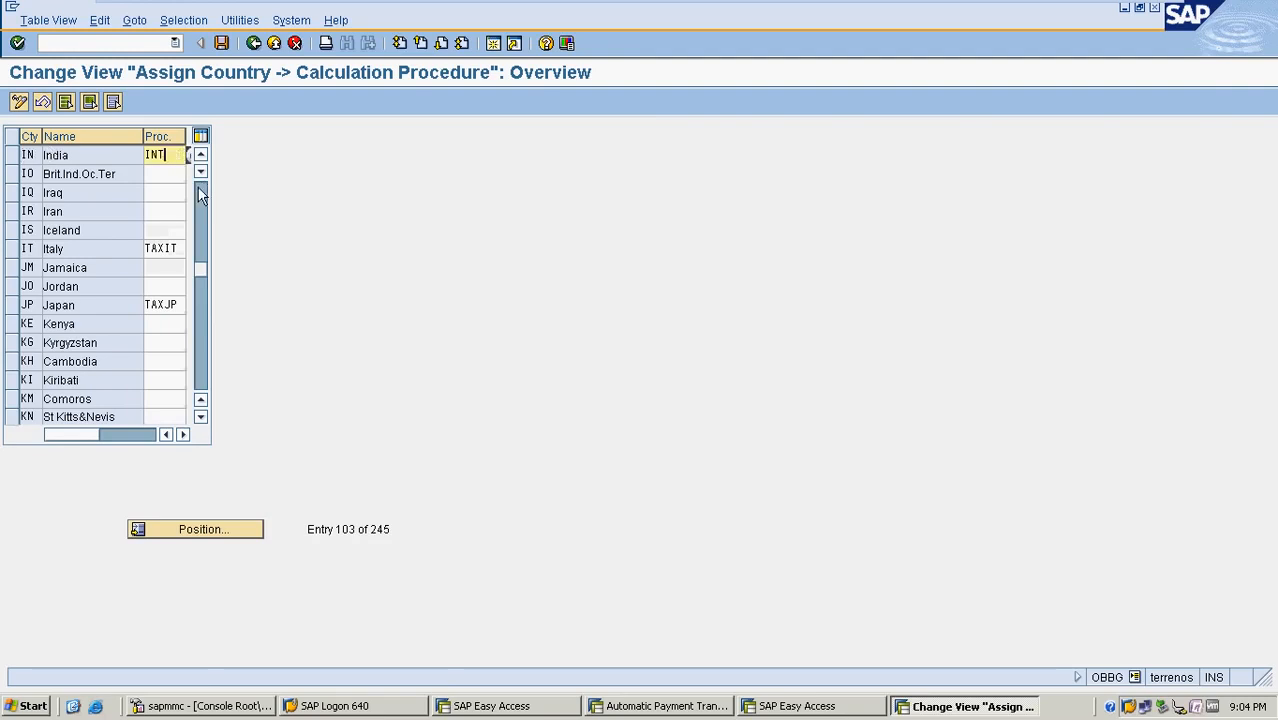
{"action": "type", "text": "INMRF"}
{"action": "key", "text": "ctrl+s"}
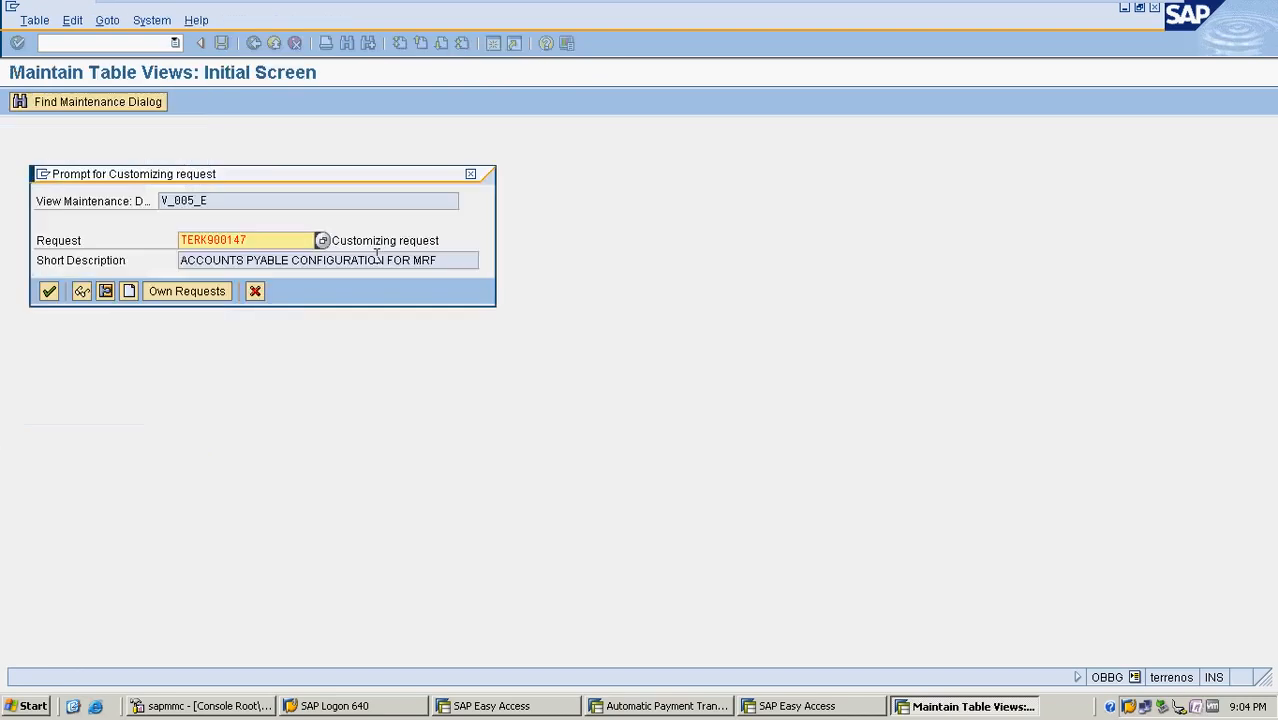
{"action": "left_click", "coordinate": [50, 290]}
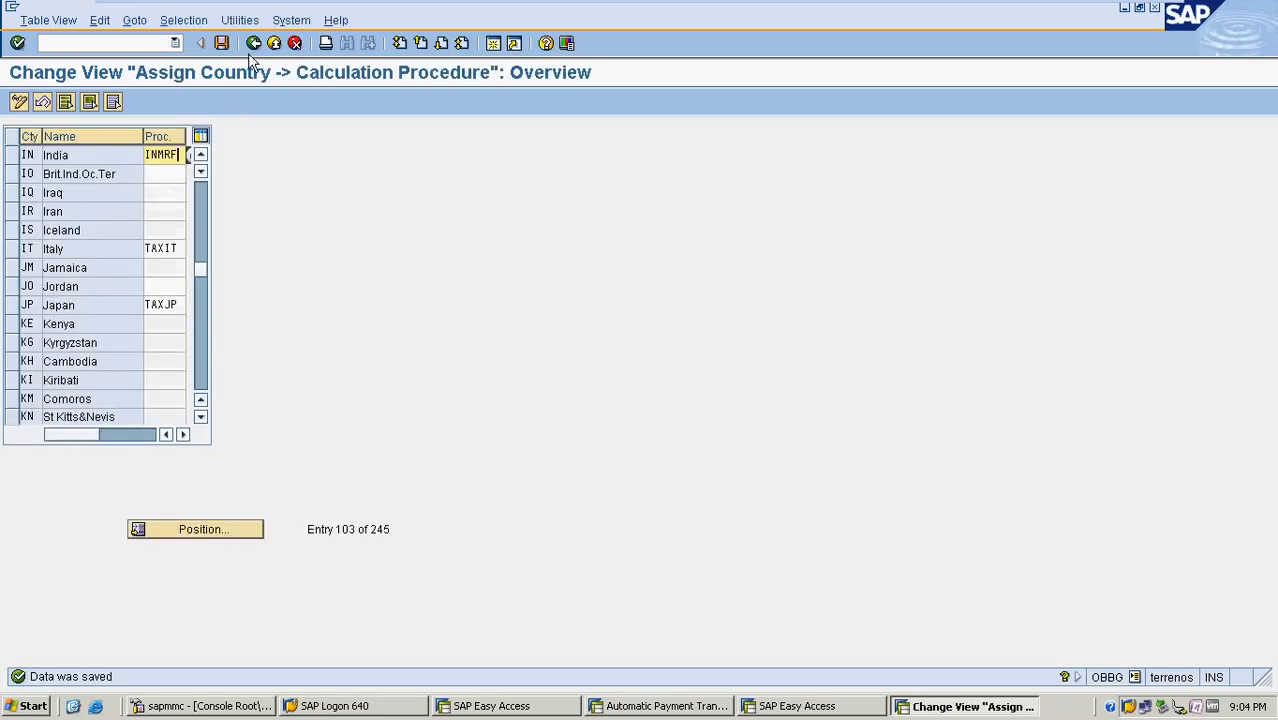
{"action": "left_click", "coordinate": [255, 46]}
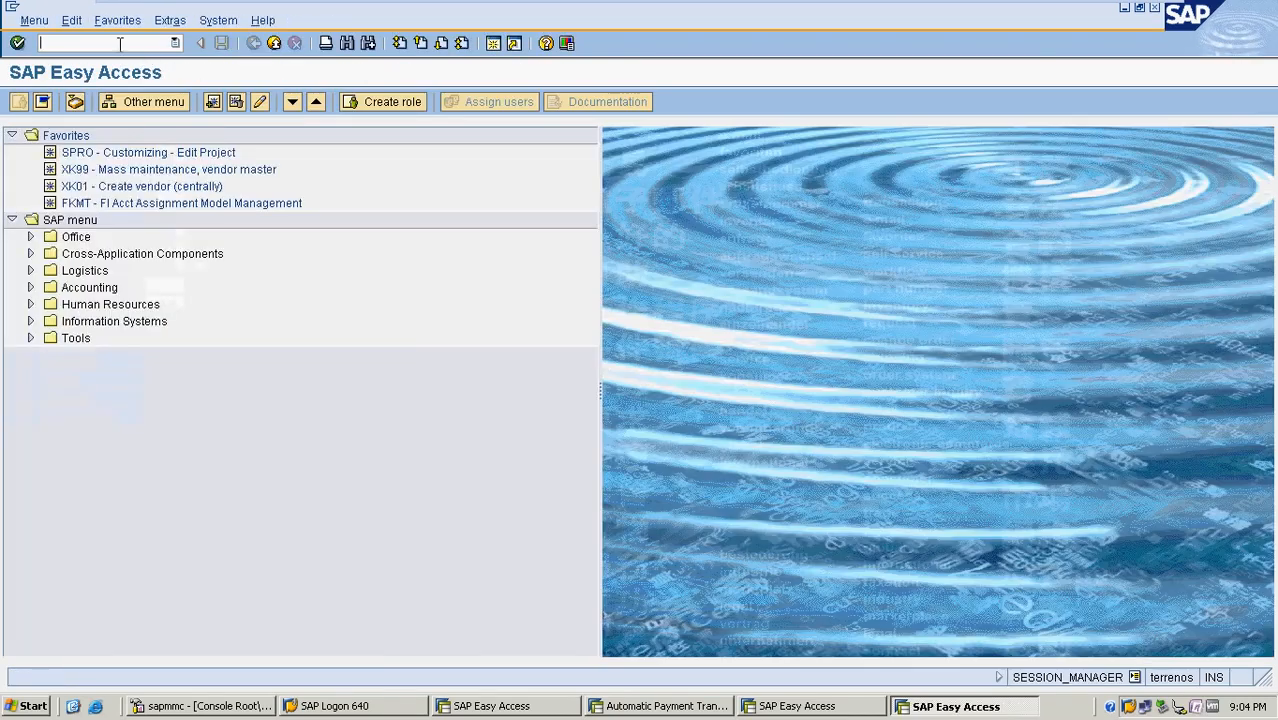
Step: Open tax code maintenance with transaction FTXP for country IN
{"action": "type", "text": "FTXP"}
{"action": "key", "text": "Return"}
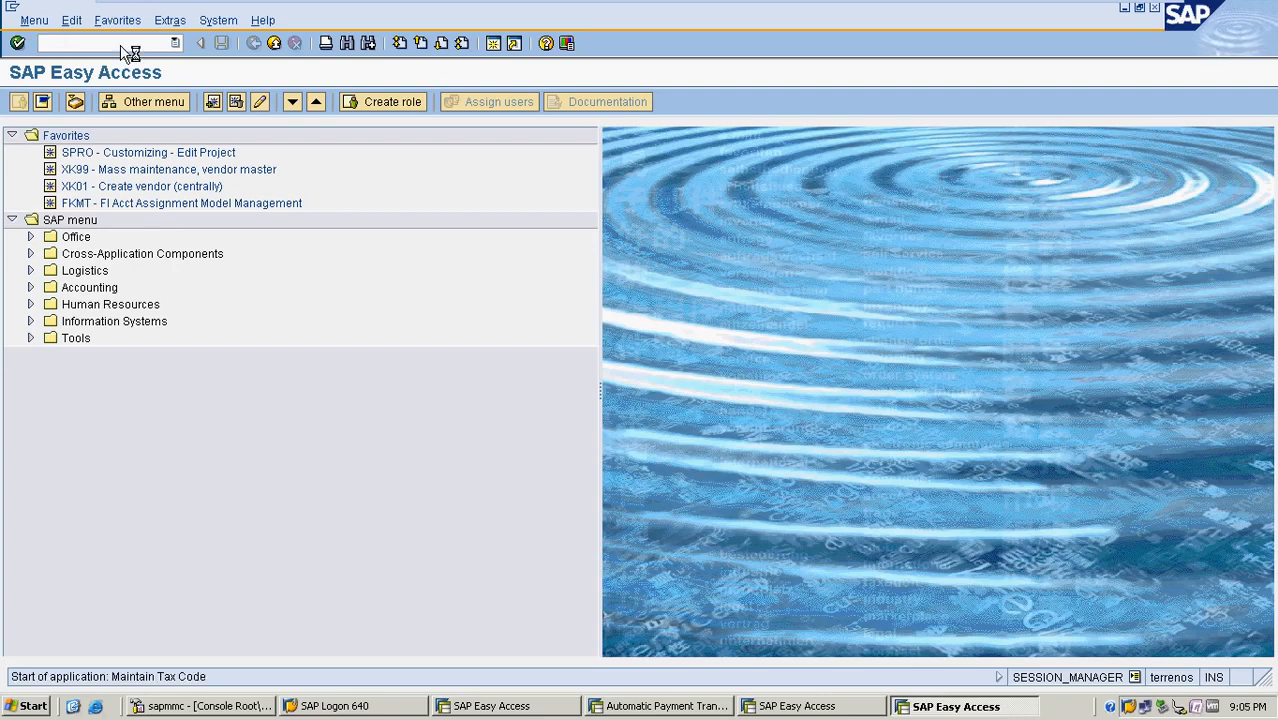
{"action": "type", "text": "IN"}
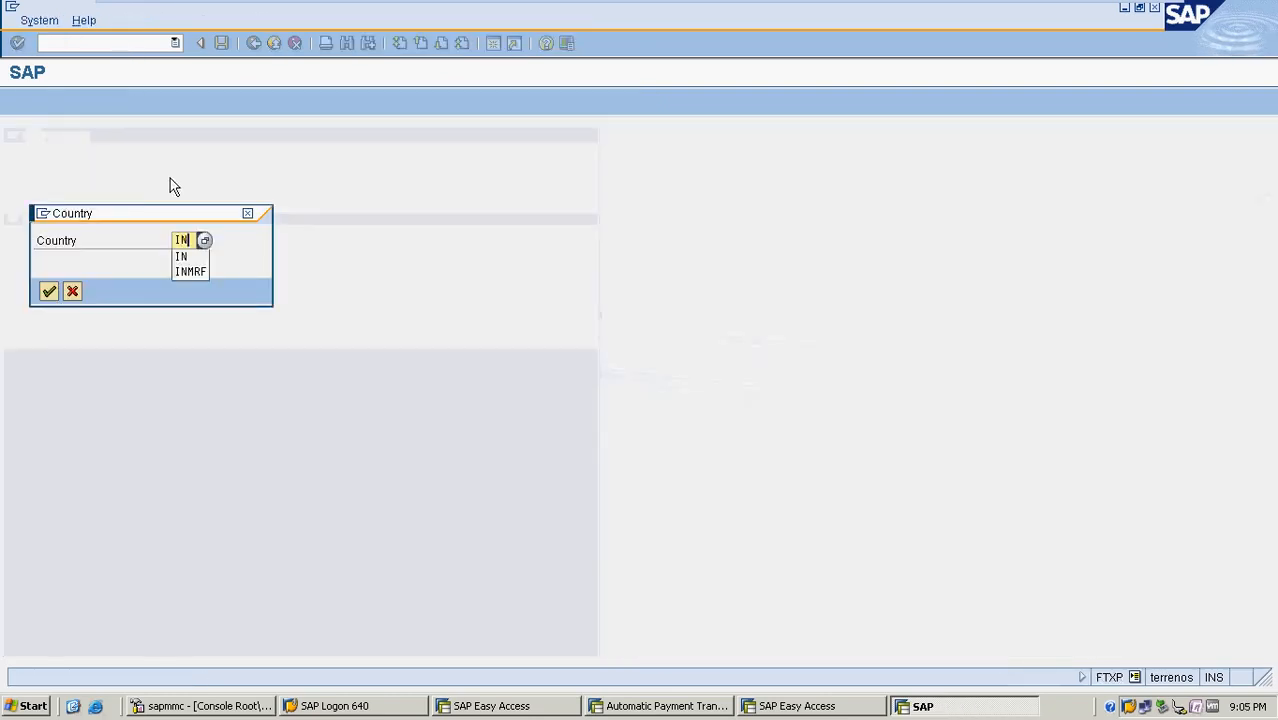
{"action": "key", "text": "Return"}
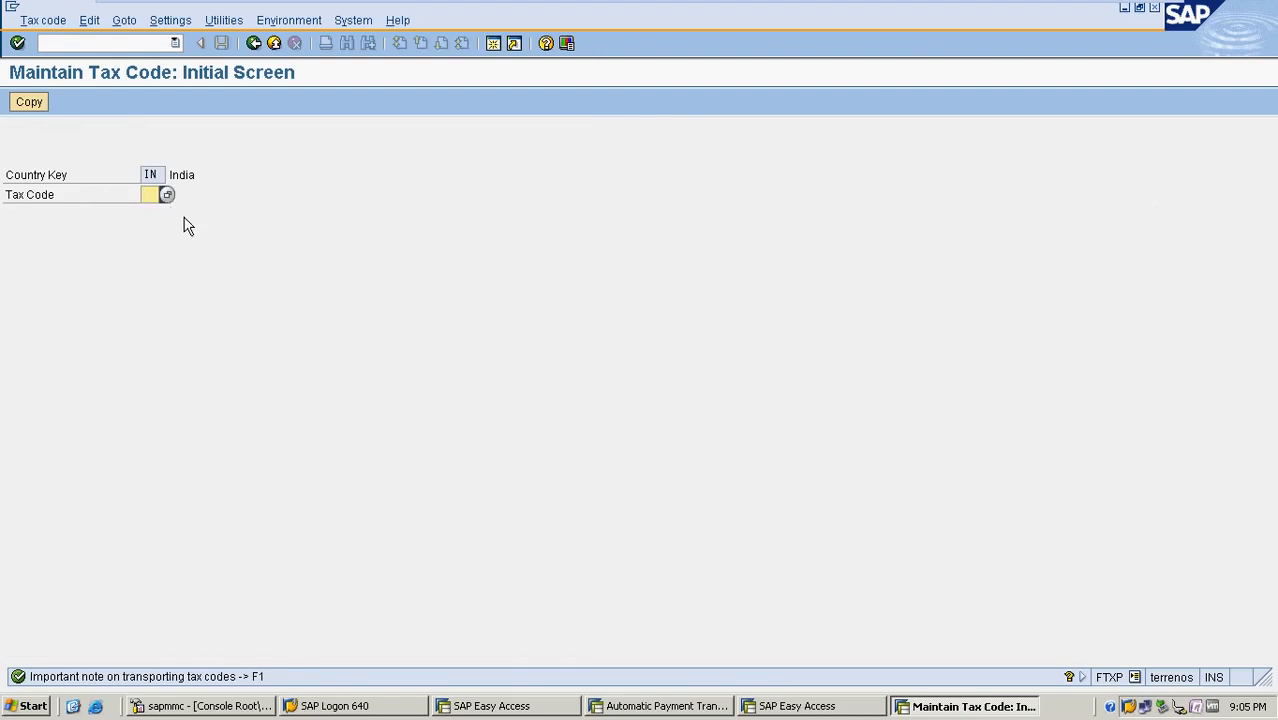
Step: Start a new tax code V0 for India
{"action": "type", "text": "A0"}
{"action": "key", "text": "BackSpace"}
{"action": "key", "text": "BackSpace"}
{"action": "type", "text": "V0"}
{"action": "key", "text": "Return"}
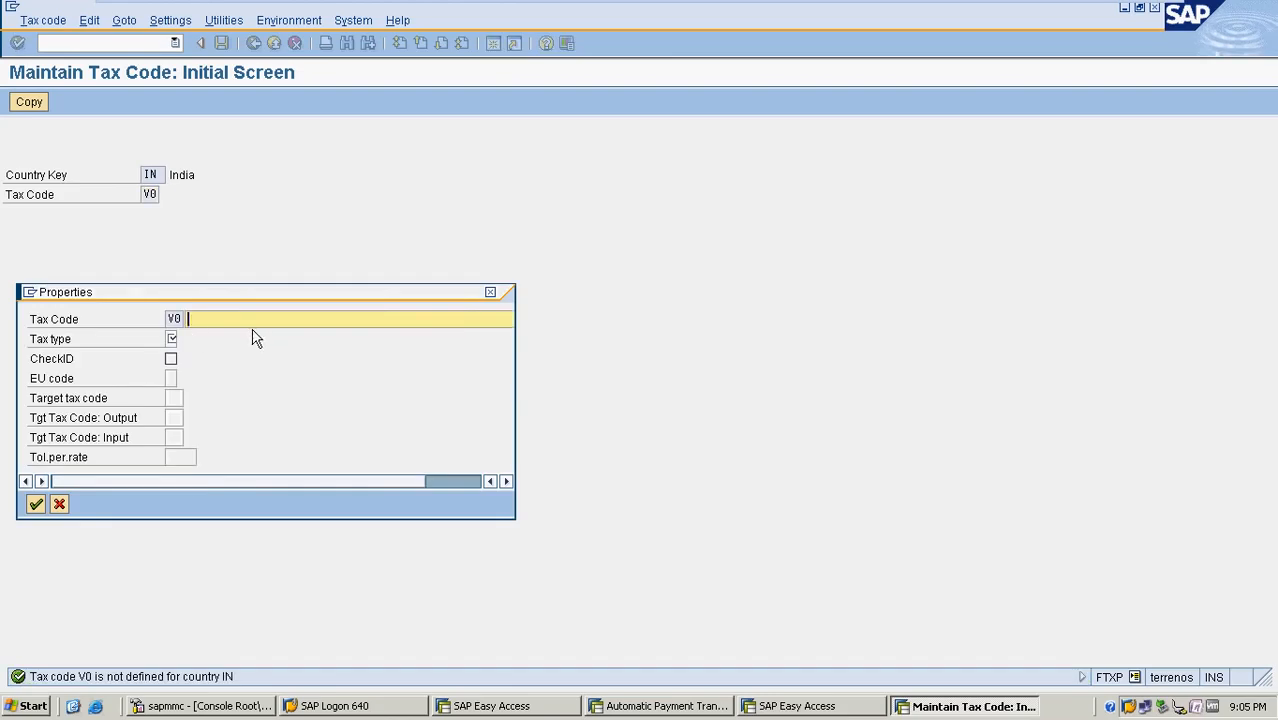
Step: Define the tax code's properties with the description INPUT TAX ZERO and tax type V, and accept them
{"action": "type", "text": "INPUT TAX ZERO"}
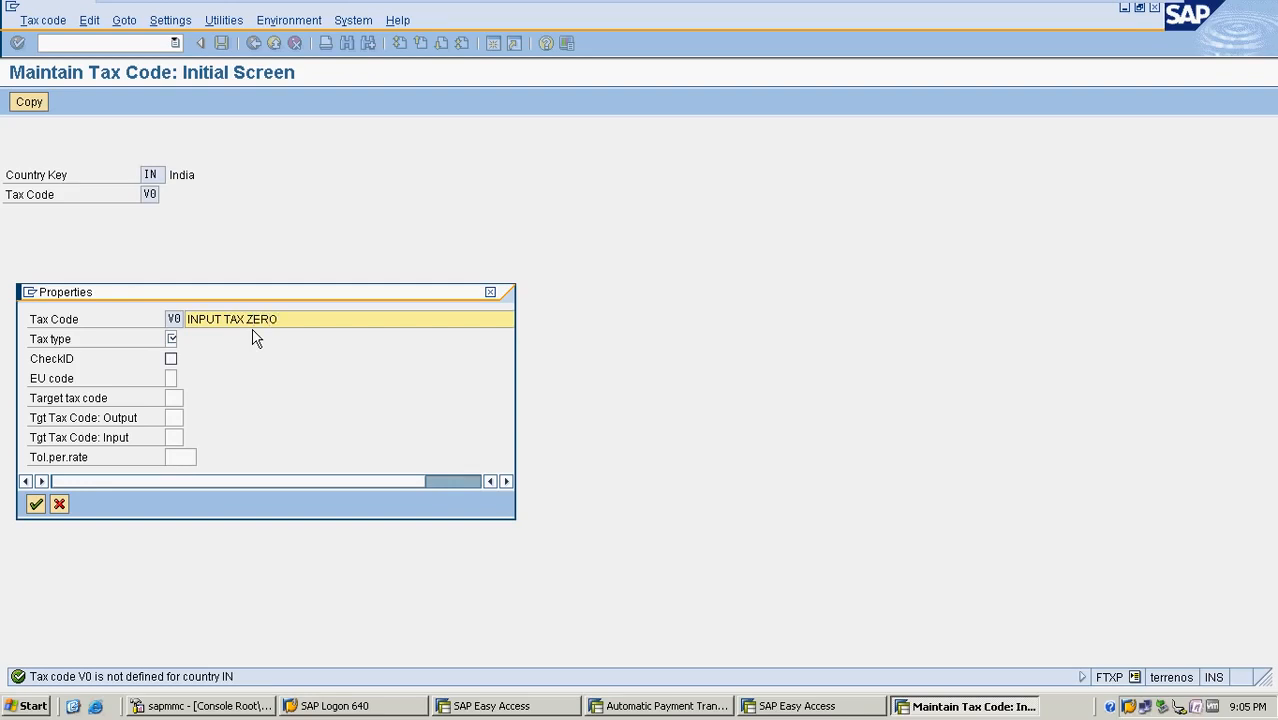
{"action": "left_click", "coordinate": [171, 339]}
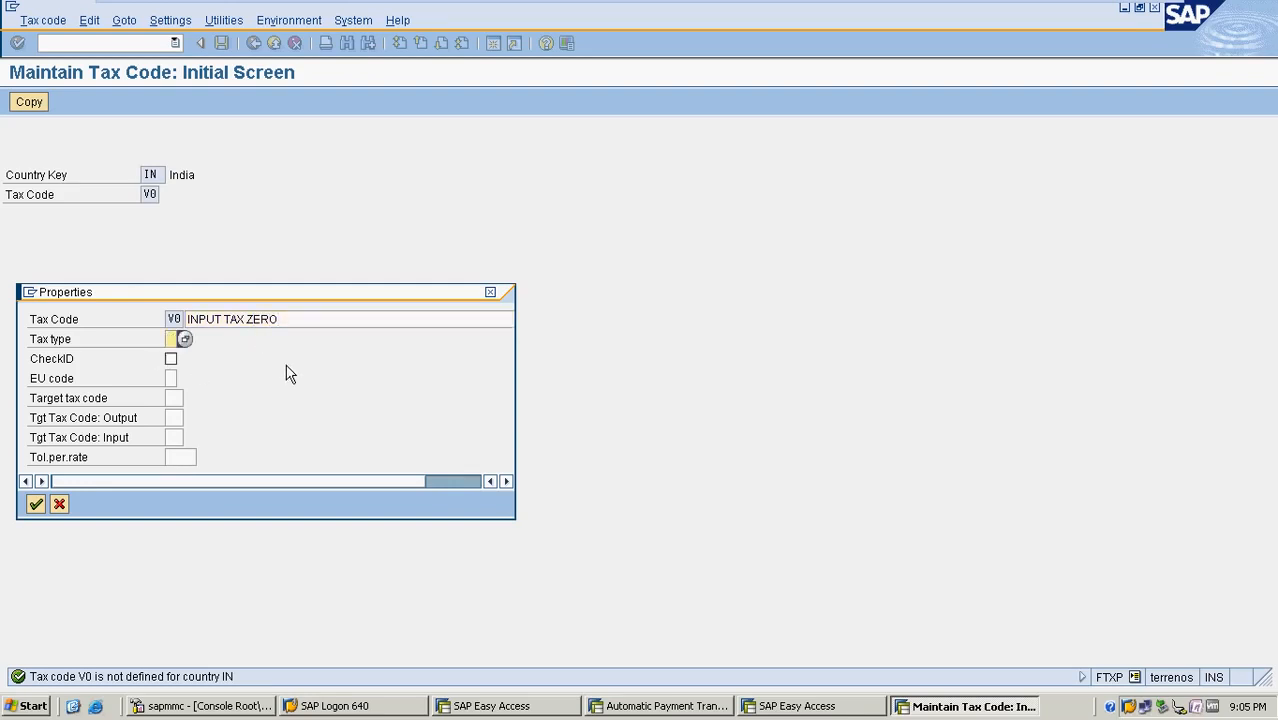
{"action": "type", "text": "V"}
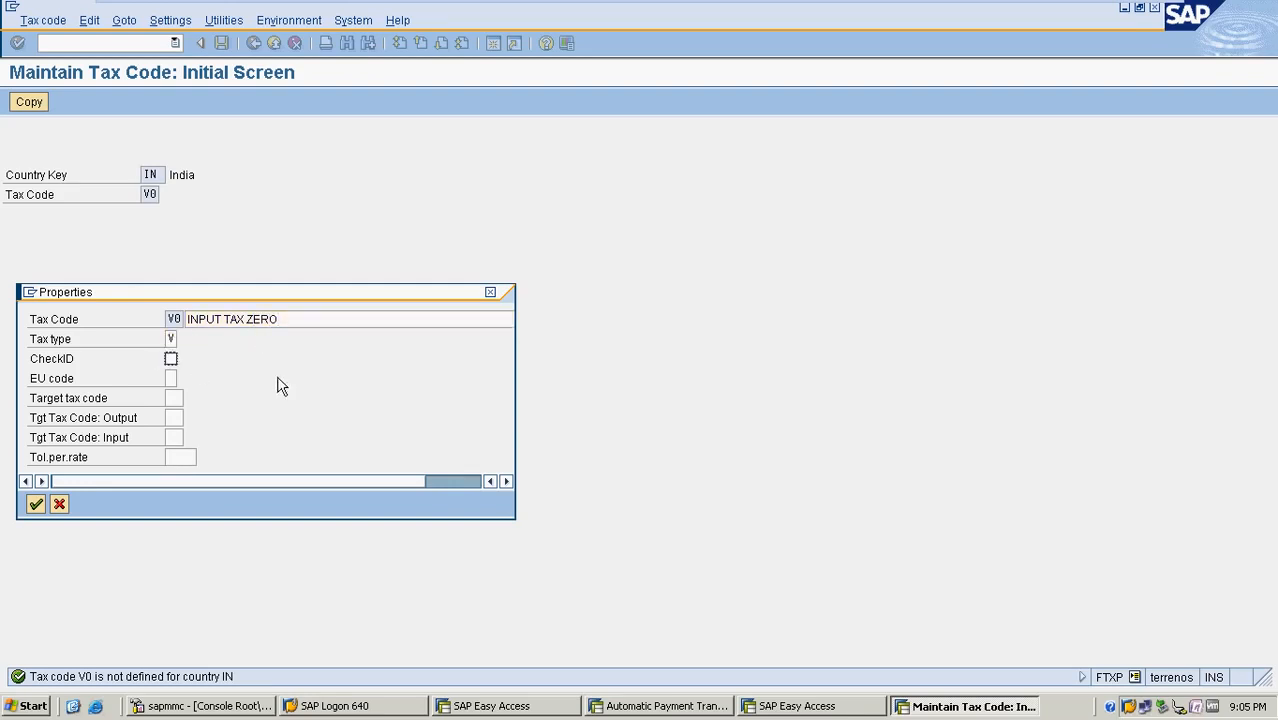
{"action": "left_click", "coordinate": [35, 506]}
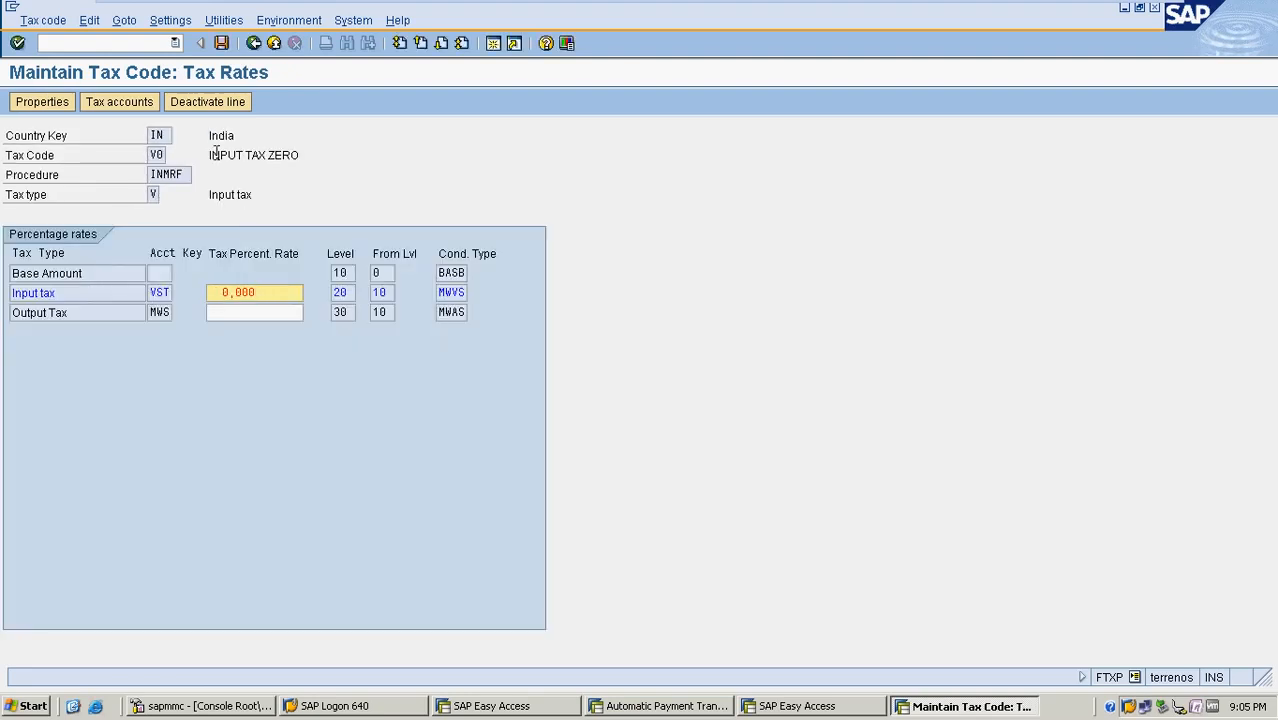
Step: Confirm the 0,000 percentage rate on the Input tax line and save tax code V0
{"action": "left_click_drag", "start_coordinate": [215, 154], "coordinate": [342, 154]}
{"action": "left_click", "coordinate": [215, 291]}
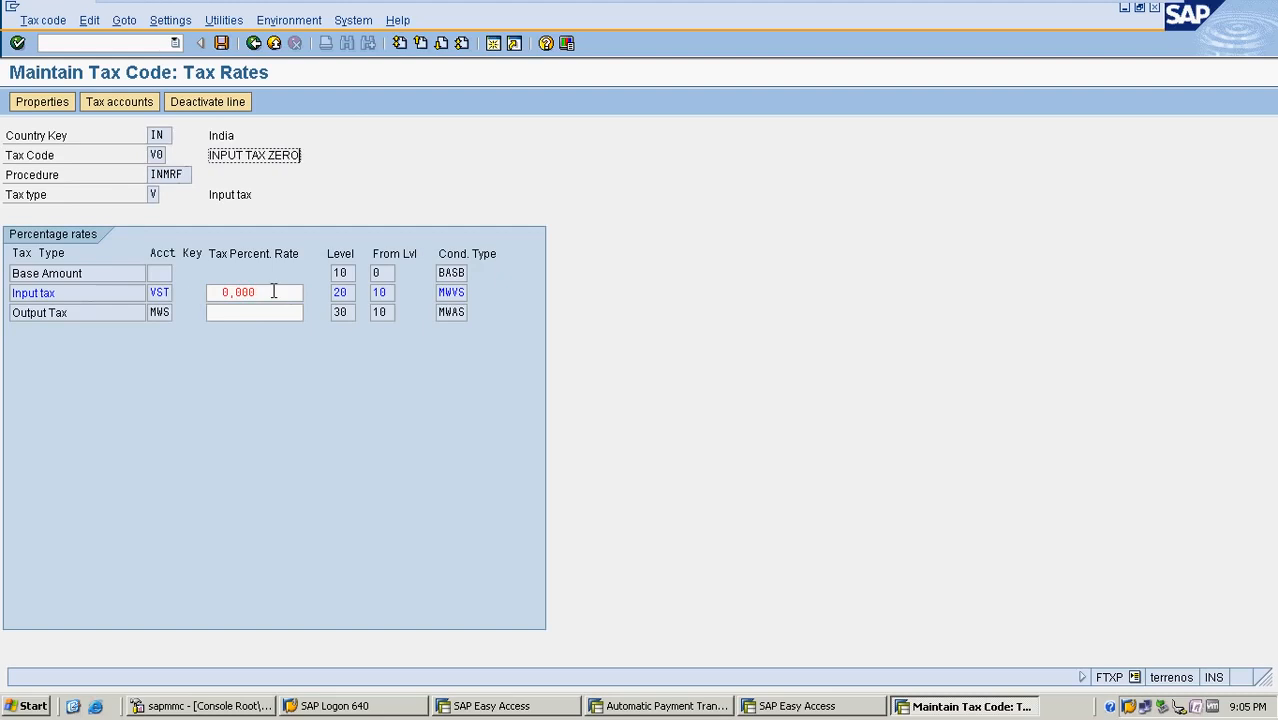
{"action": "left_click", "coordinate": [273, 291]}
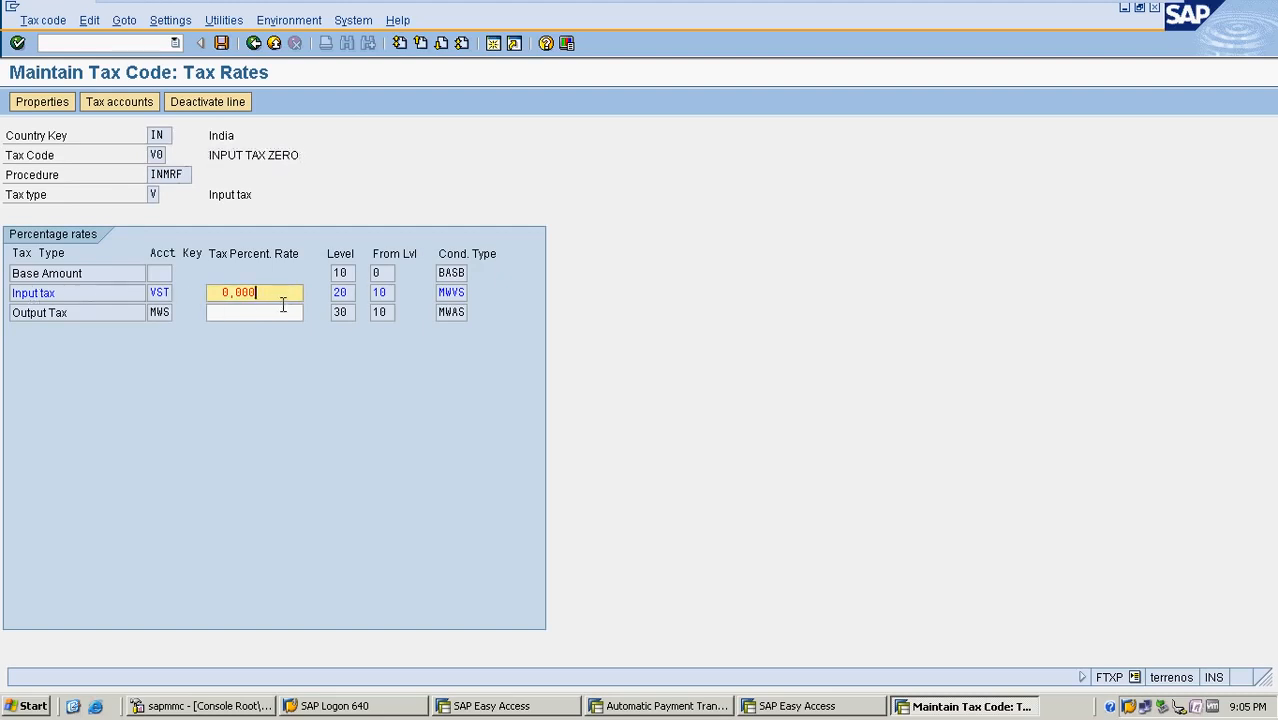
{"action": "key", "text": "ctrl+s"}
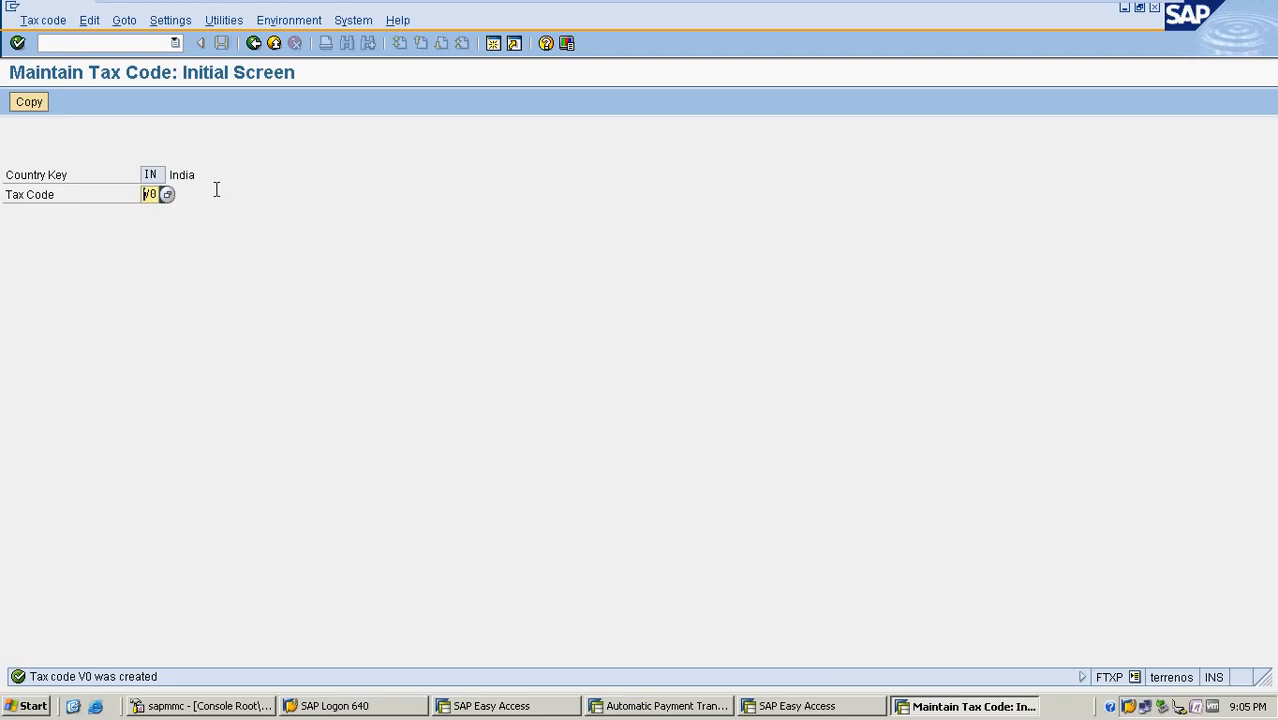
Step: Start a new tax code V1 for India
{"action": "key", "text": "Delete"}
{"action": "key", "text": "Delete"}
{"action": "type", "text": "V1"}
{"action": "key", "text": "Return"}
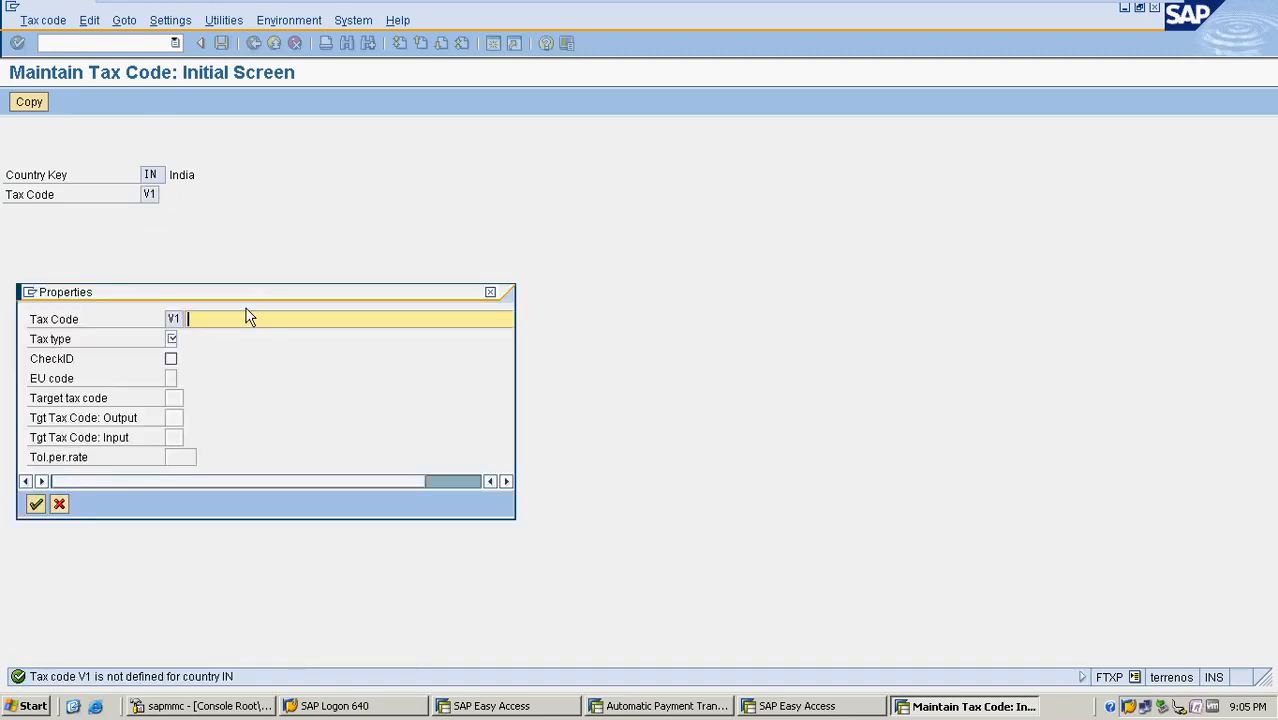
Step: Define V1 with the description INPUT TAX 145 and tax type V, and save it with an Input tax rate of 14,000
{"action": "type", "text": "INPUT "}
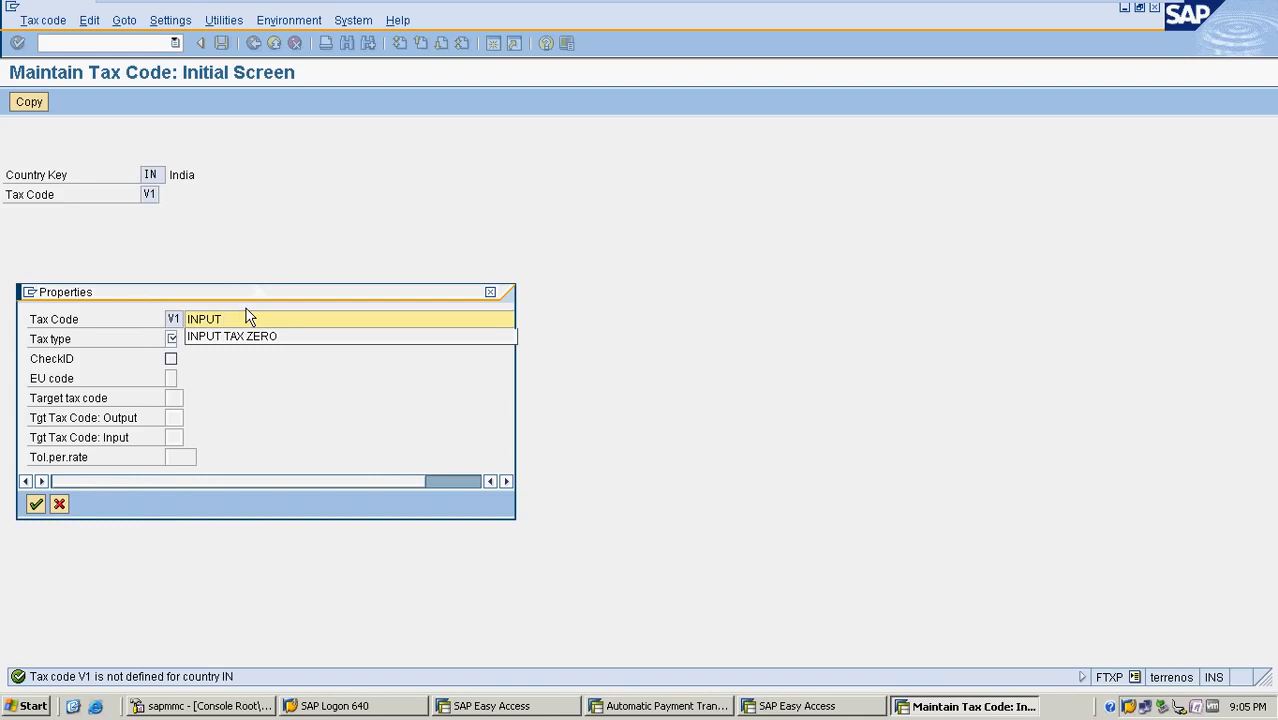
{"action": "type", "text": "TAX 4"}
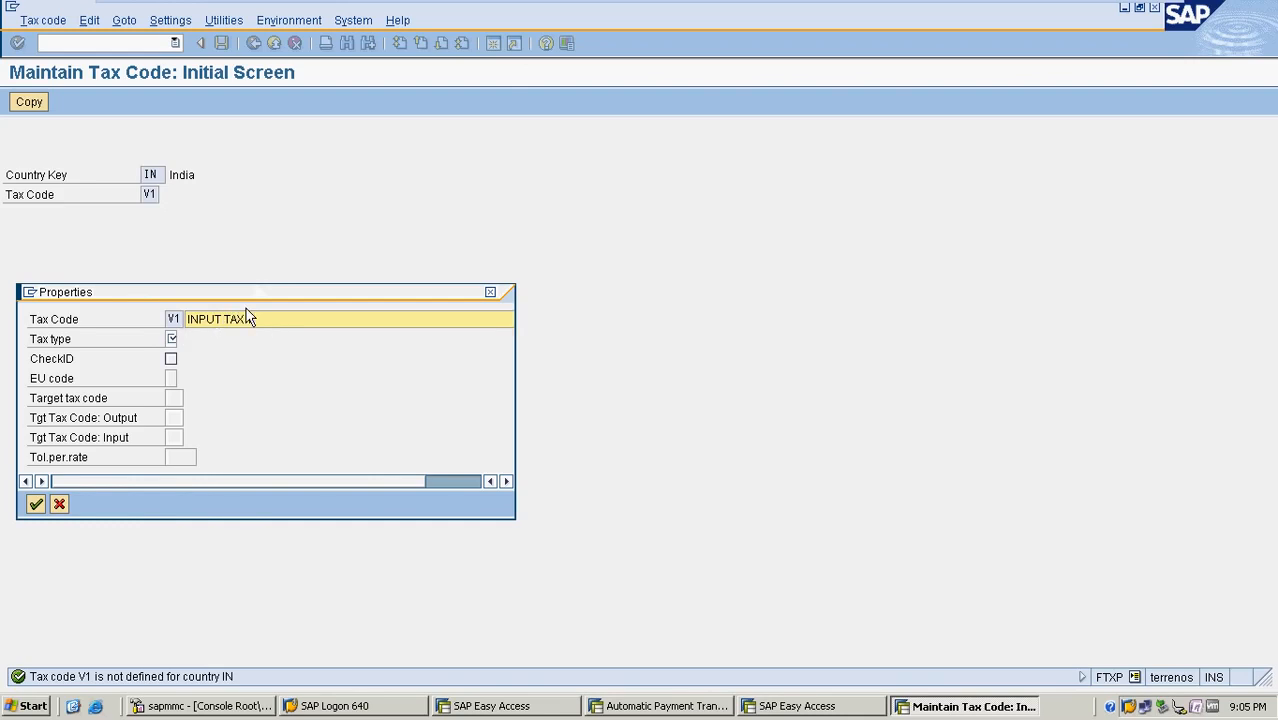
{"action": "type", "text": "45"}
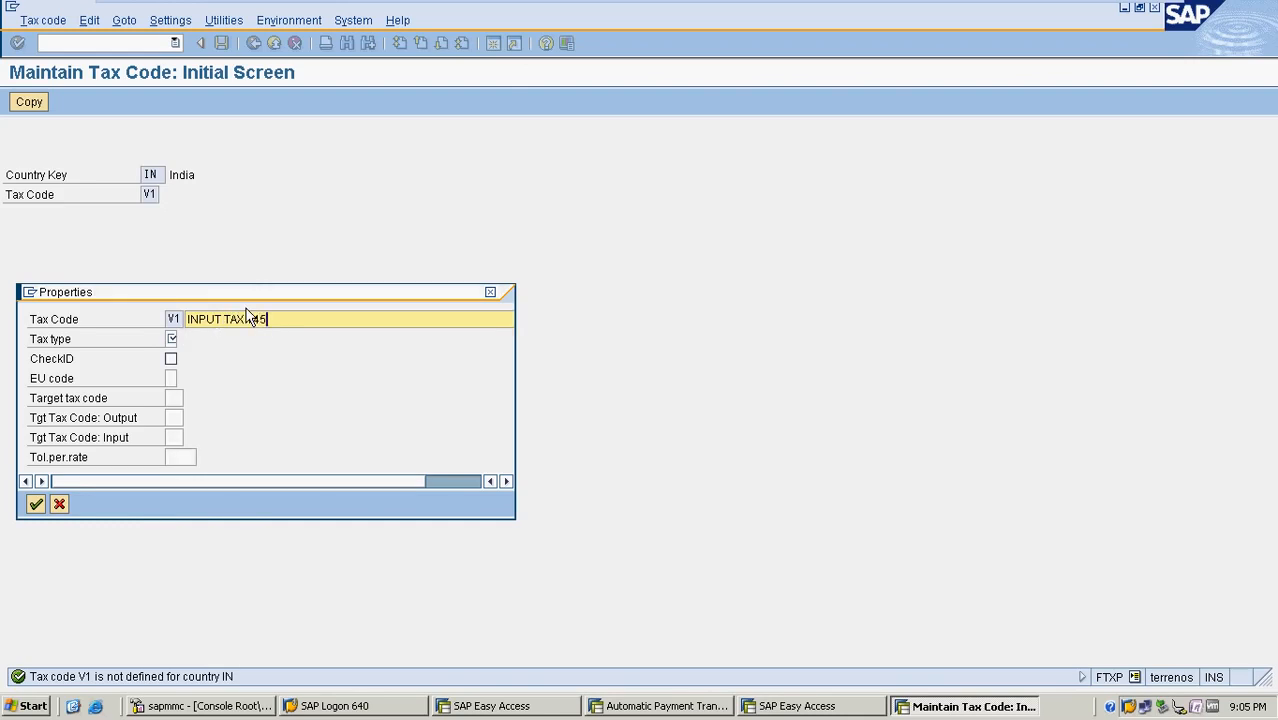
{"action": "left_click", "coordinate": [176, 340]}
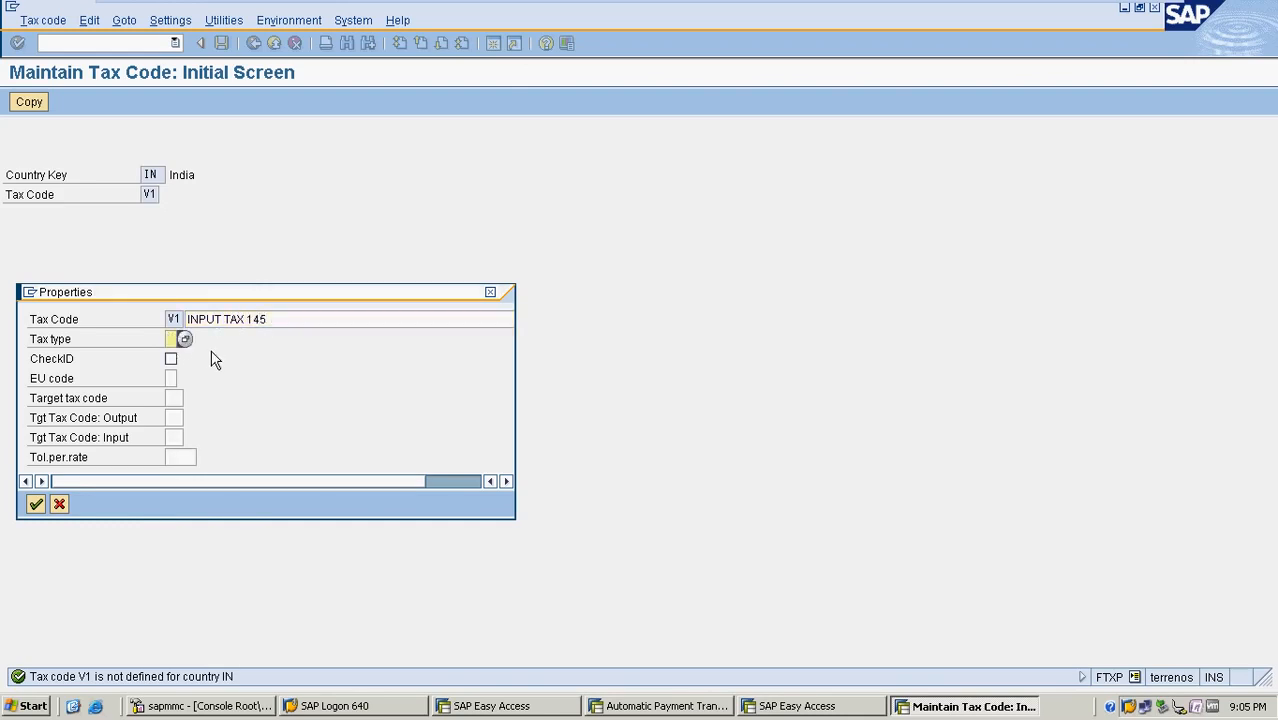
{"action": "type", "text": "V"}
{"action": "key", "text": "Tab"}
{"action": "key", "text": "Return"}
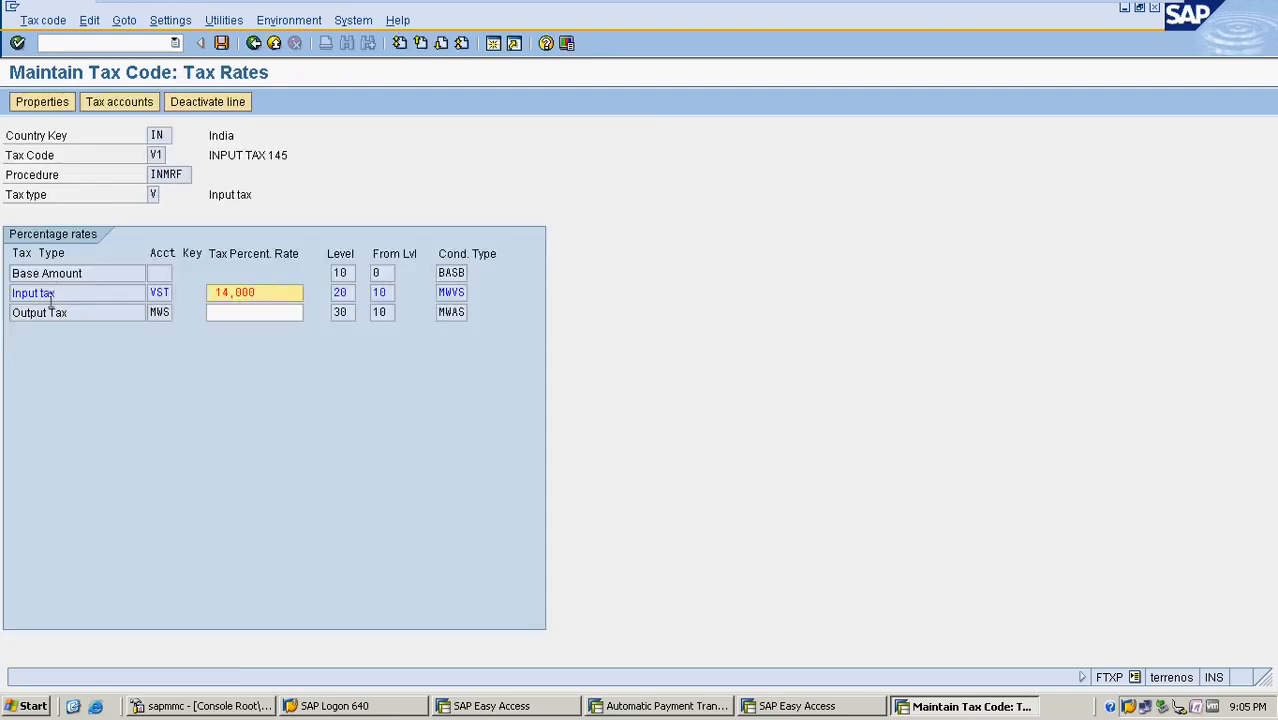
{"action": "left_click", "coordinate": [290, 297]}
{"action": "key", "text": "ctrl+s"}
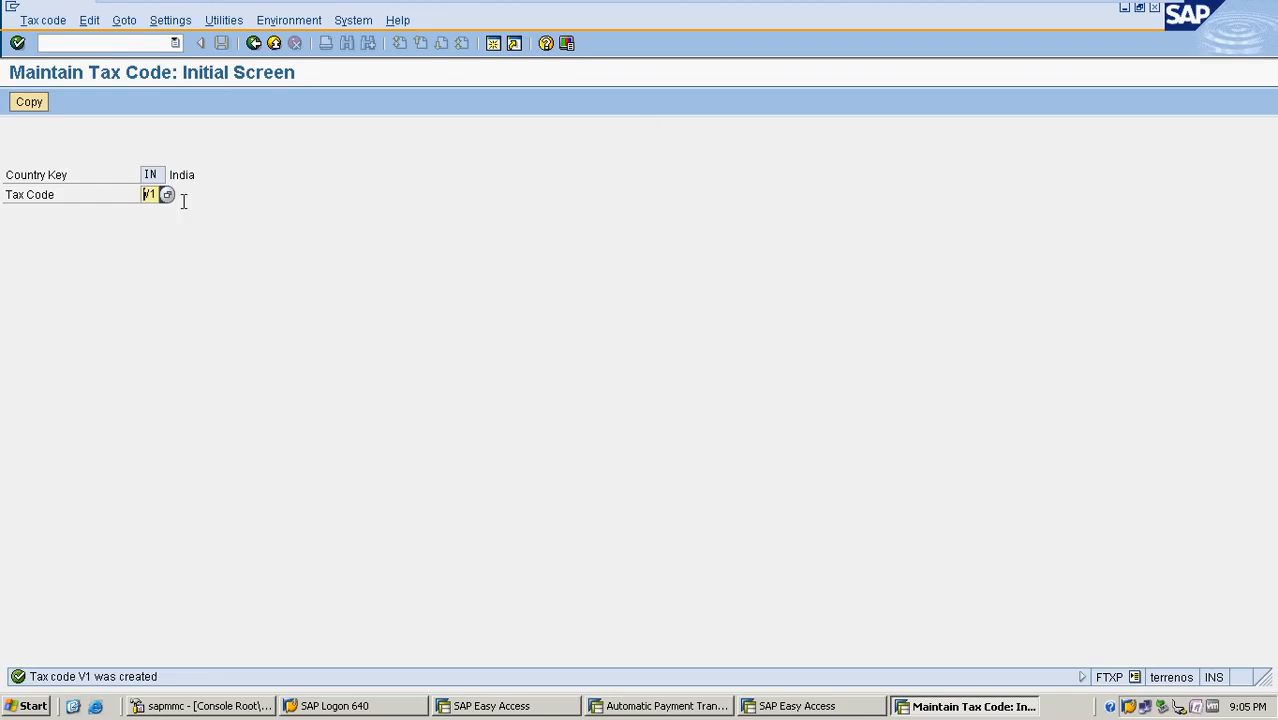
Step: Leave tax code maintenance and open the automatic posting configuration for taxes with transaction OB40
{"action": "left_click", "coordinate": [110, 44]}
{"action": "type", "text": "/N"}
{"action": "key", "text": "Return"}
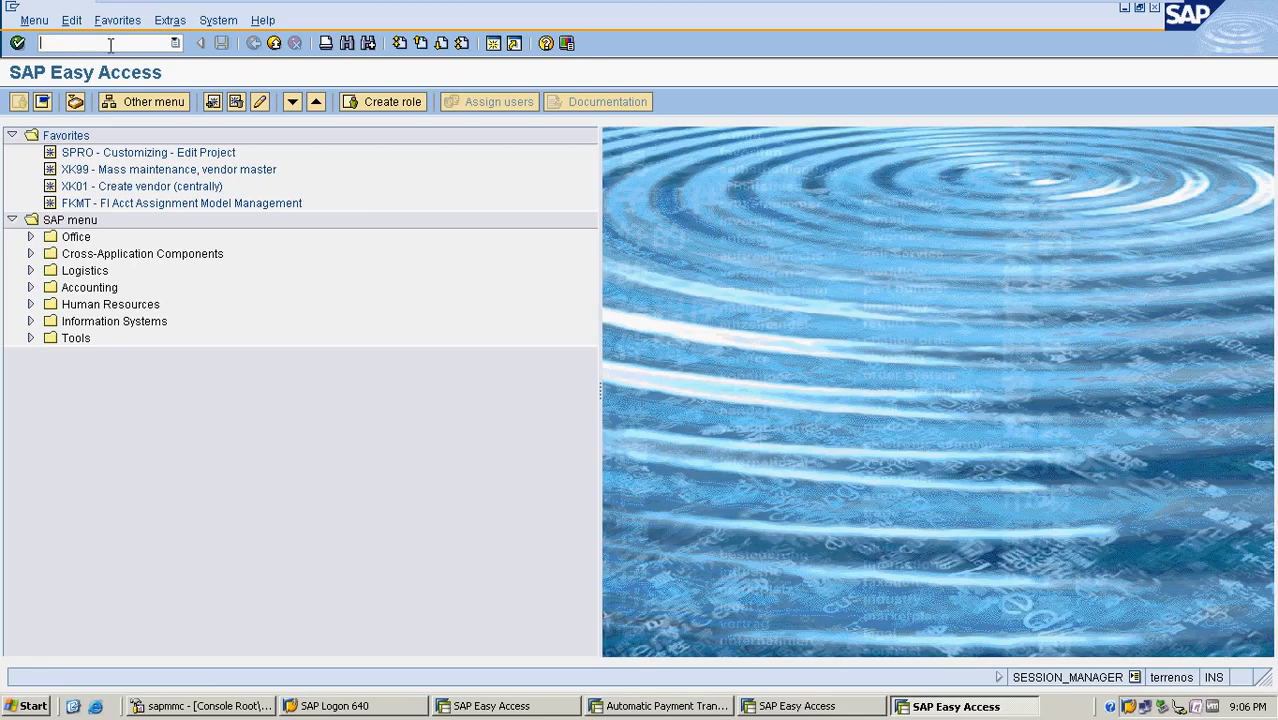
{"action": "type", "text": "0"}
{"action": "key", "text": "Return"}
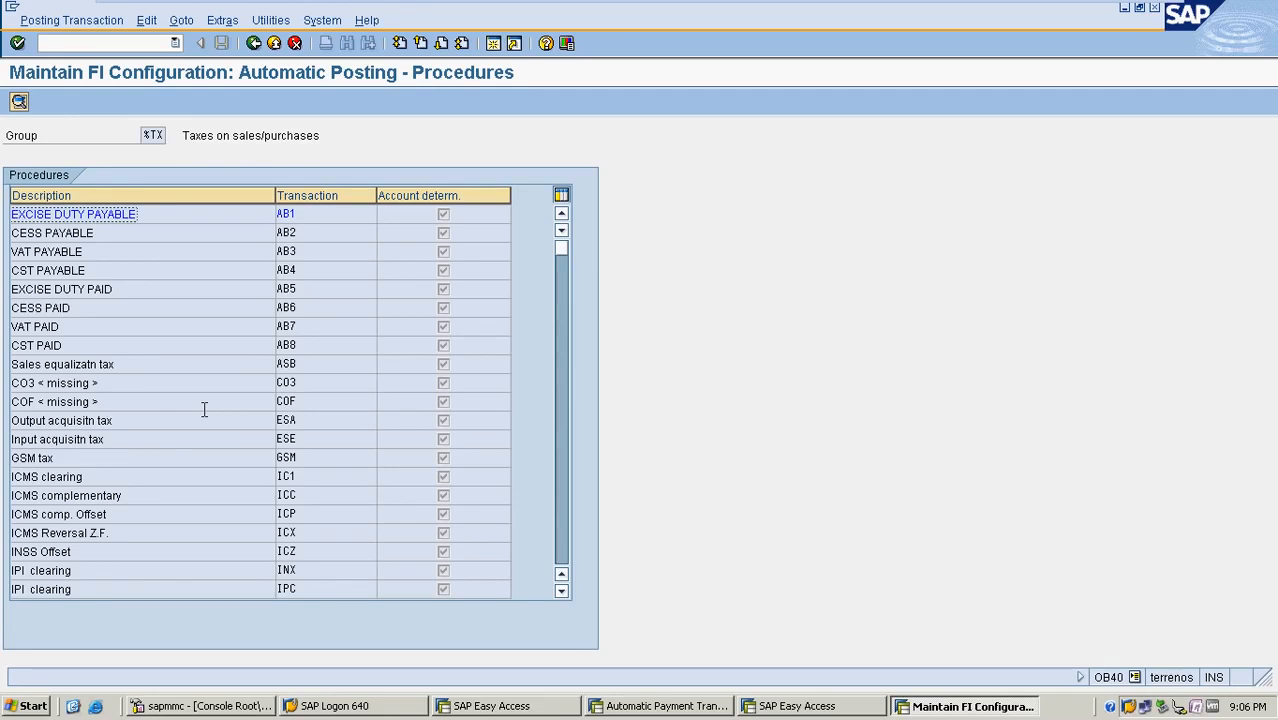
Step: Look through the list of tax posting procedures and their transaction keys
{"action": "scroll", "coordinate": [204, 408], "scroll_direction": "down", "scroll_amount": 5}
{"action": "scroll", "coordinate": [204, 408], "scroll_direction": "down", "scroll_amount": 5}
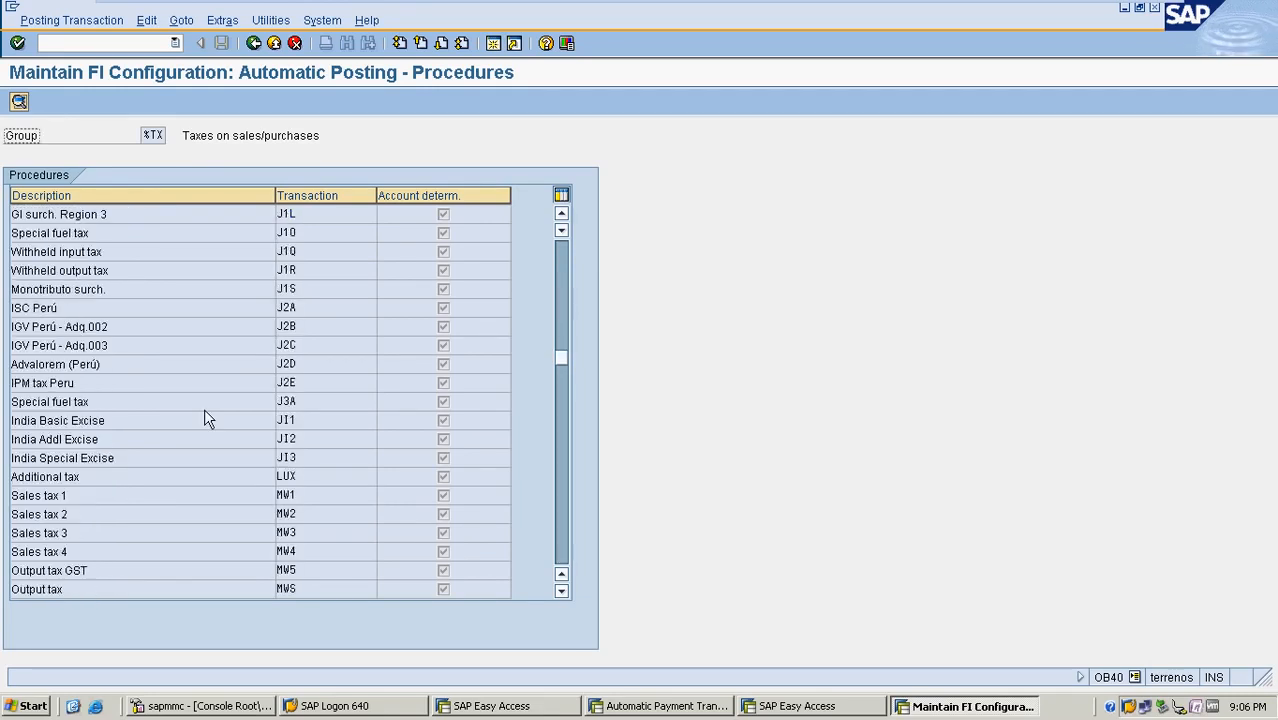
{"action": "scroll", "coordinate": [204, 418], "scroll_direction": "down", "scroll_amount": 10}
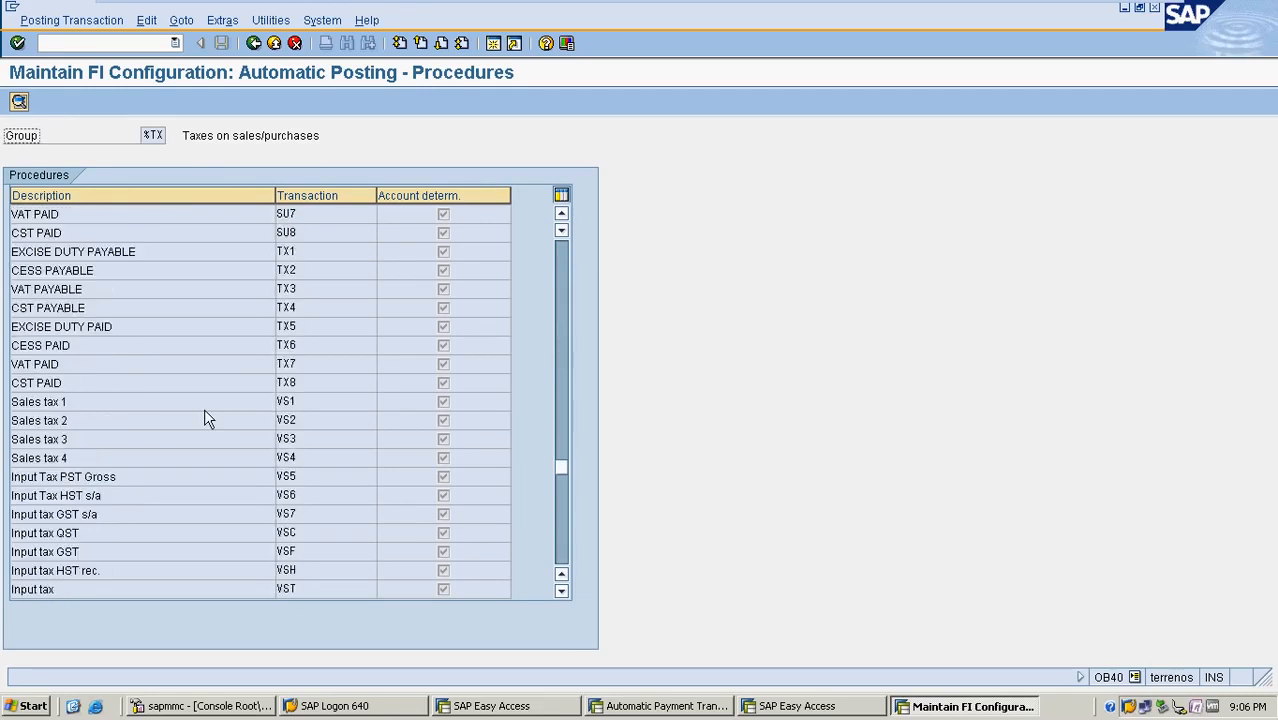
{"action": "scroll", "coordinate": [204, 418], "scroll_direction": "up", "scroll_amount": 5}
{"action": "scroll", "coordinate": [204, 418], "scroll_direction": "down", "scroll_amount": 5}
{"action": "scroll", "coordinate": [204, 418], "scroll_direction": "down", "scroll_amount": 5}
{"action": "scroll", "coordinate": [204, 418], "scroll_direction": "up", "scroll_amount": 5}
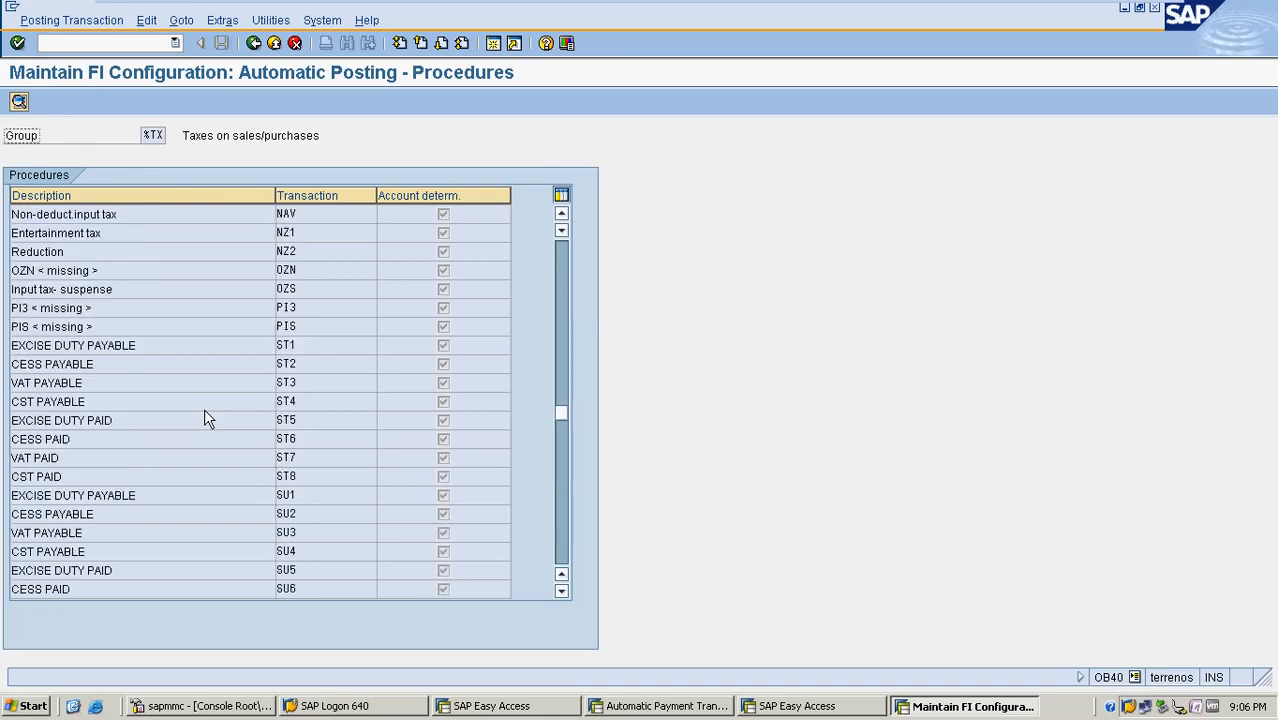
{"action": "scroll", "coordinate": [204, 418], "scroll_direction": "up", "scroll_amount": 2}
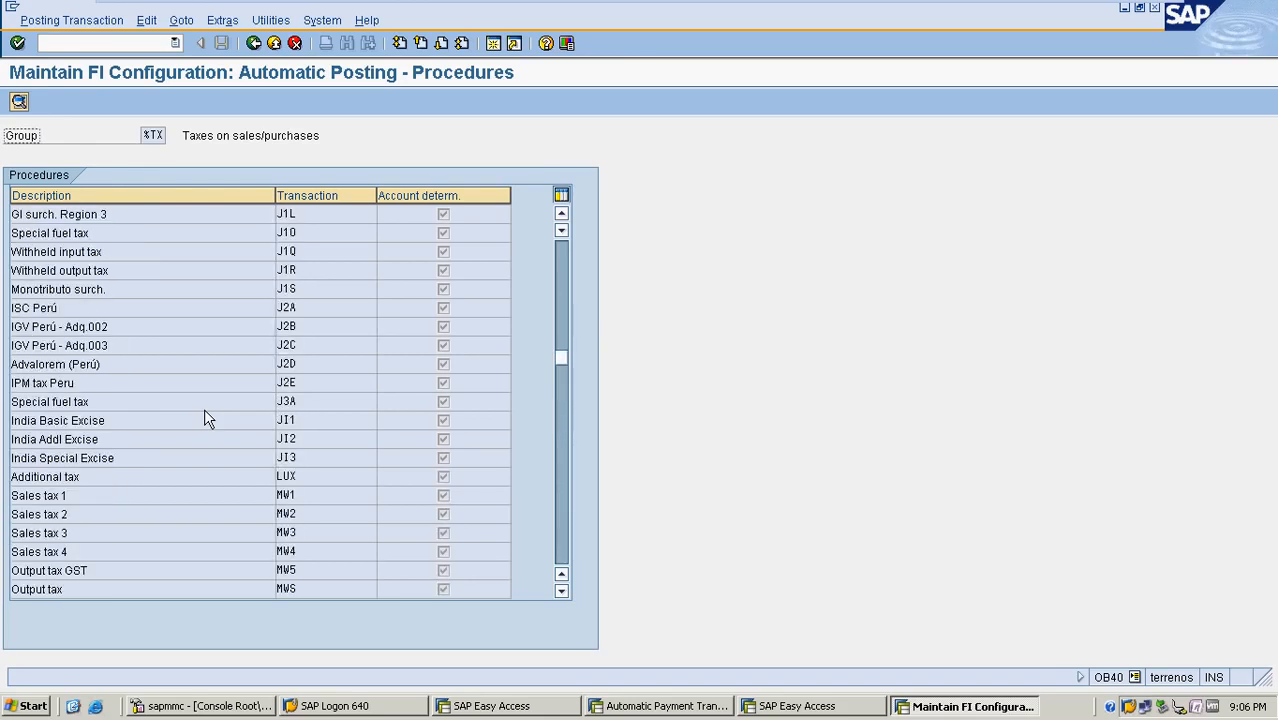
{"action": "scroll", "coordinate": [204, 418], "scroll_direction": "up", "scroll_amount": 5}
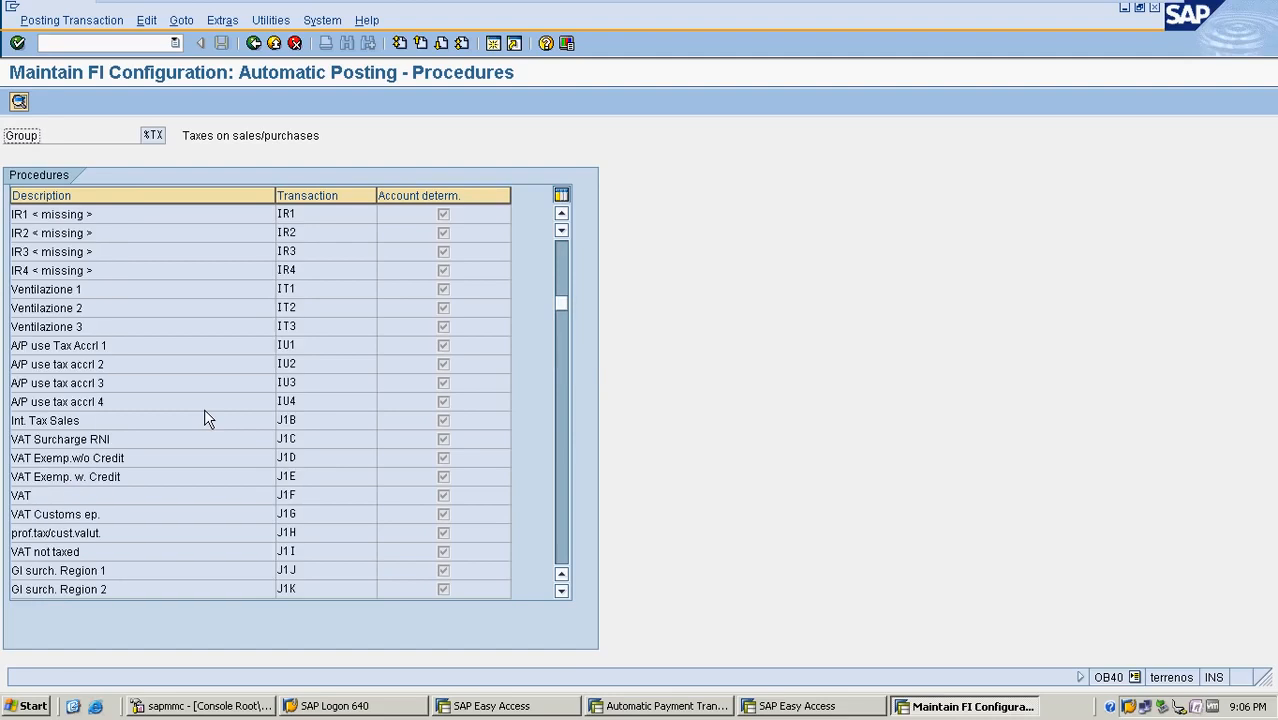
{"action": "scroll", "coordinate": [204, 418], "scroll_direction": "up", "scroll_amount": 5}
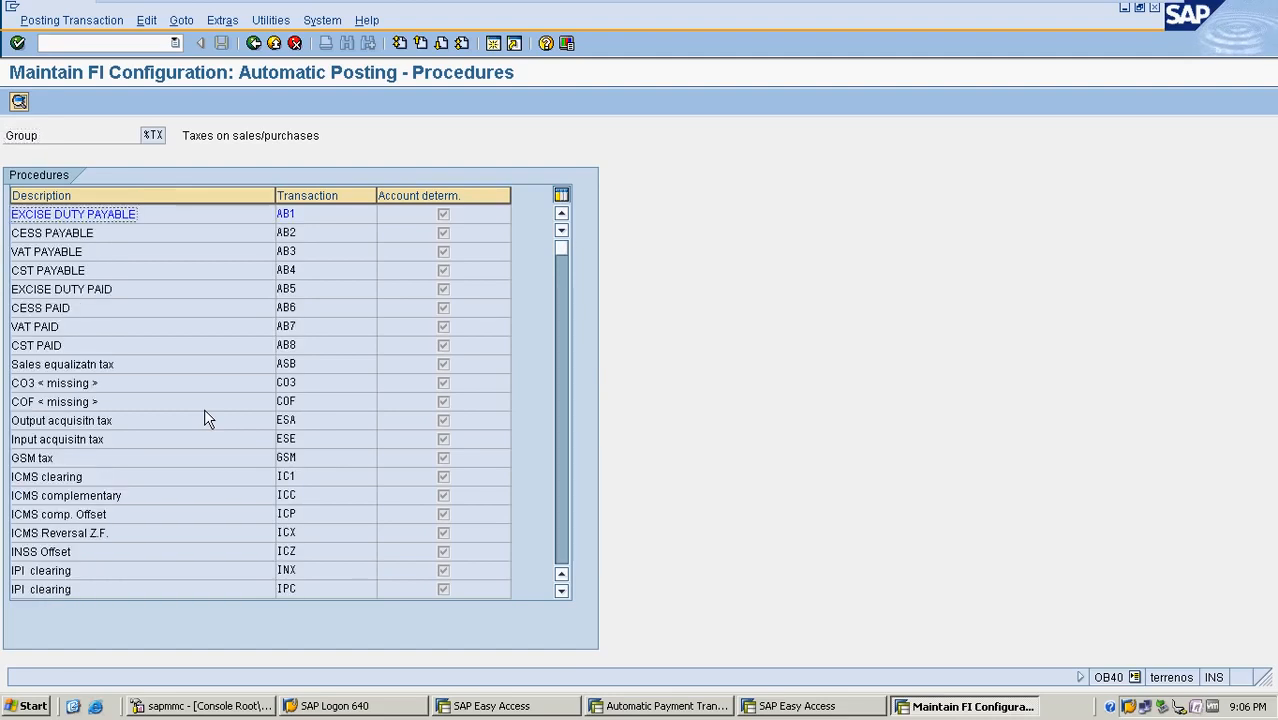
Step: Open the Input tax procedure VST for chart of accounts MRF and save its rule with accounts determined by tax code
{"action": "scroll", "coordinate": [204, 418], "scroll_direction": "down", "scroll_amount": 5}
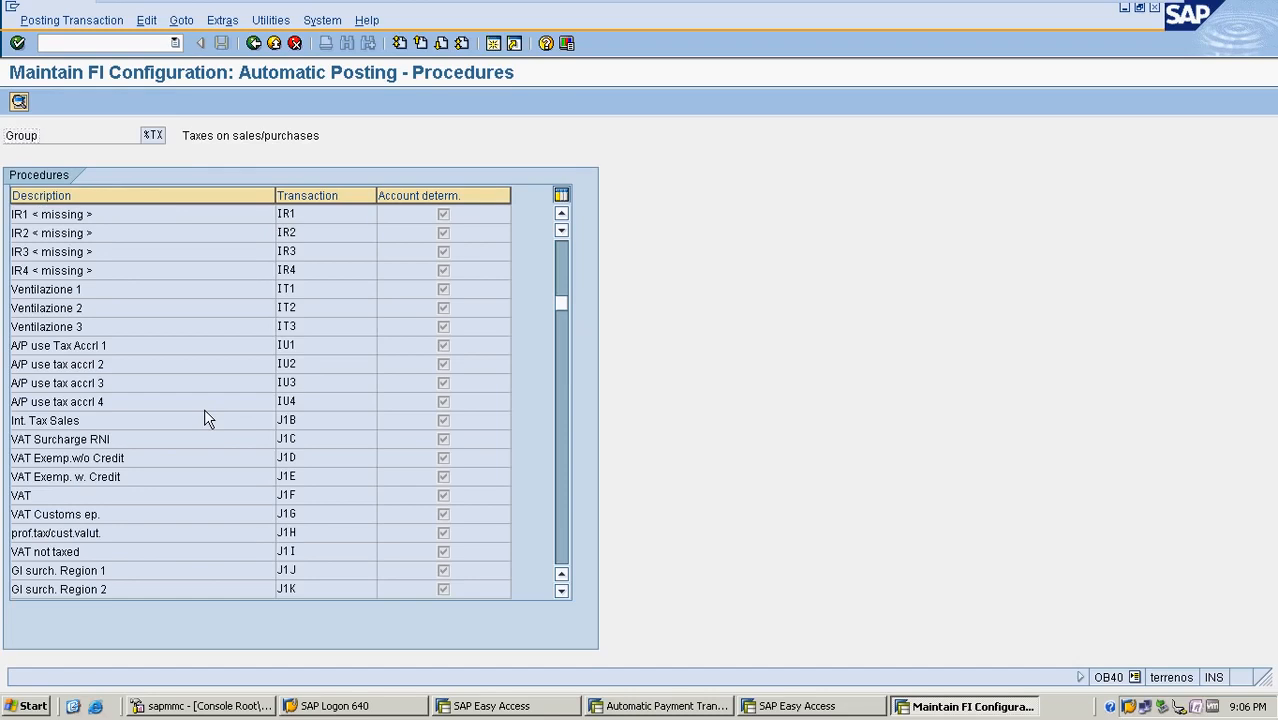
{"action": "scroll", "coordinate": [204, 418], "scroll_direction": "down", "scroll_amount": 5}
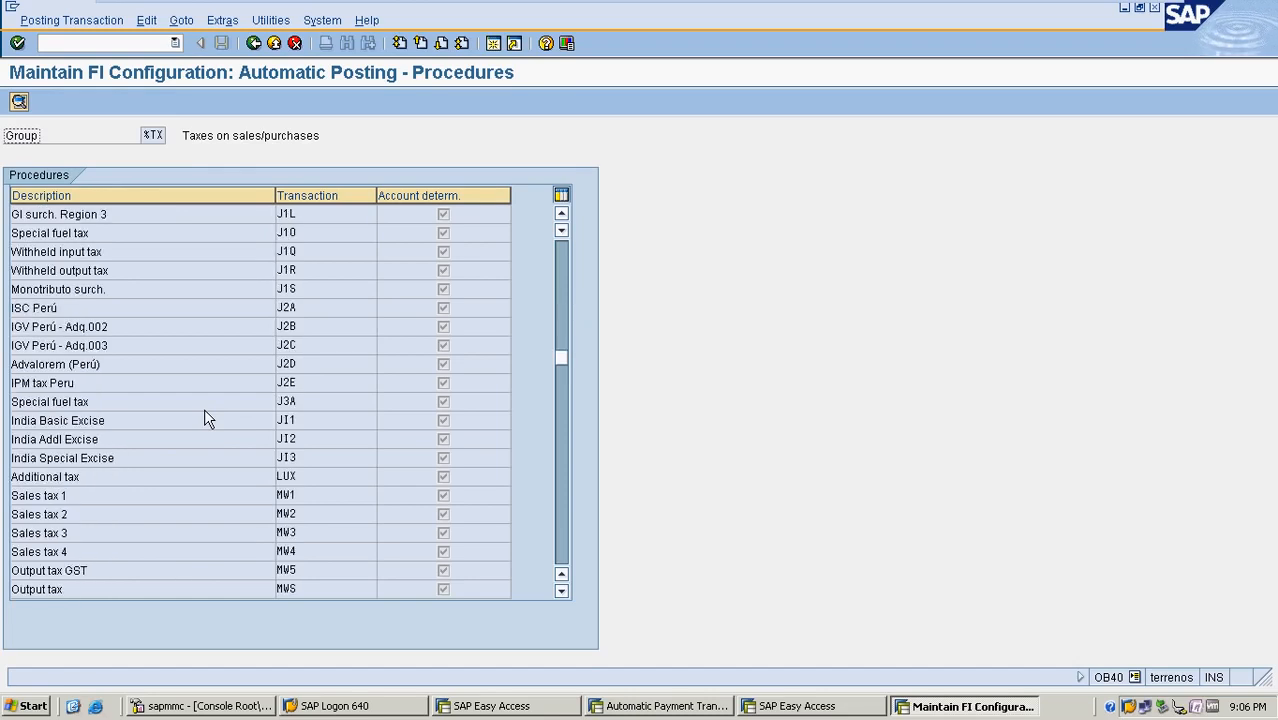
{"action": "scroll", "coordinate": [204, 418], "scroll_direction": "down", "scroll_amount": 5}
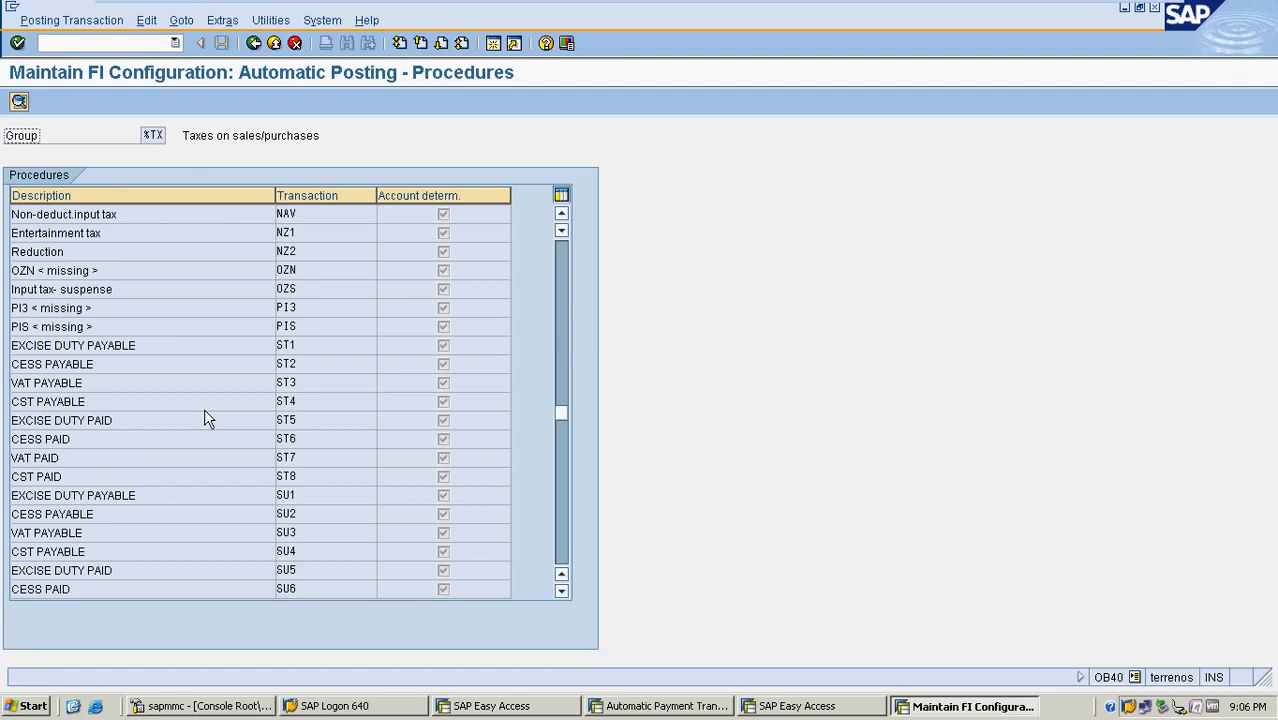
{"action": "scroll", "coordinate": [204, 410], "scroll_direction": "down", "scroll_amount": 7}
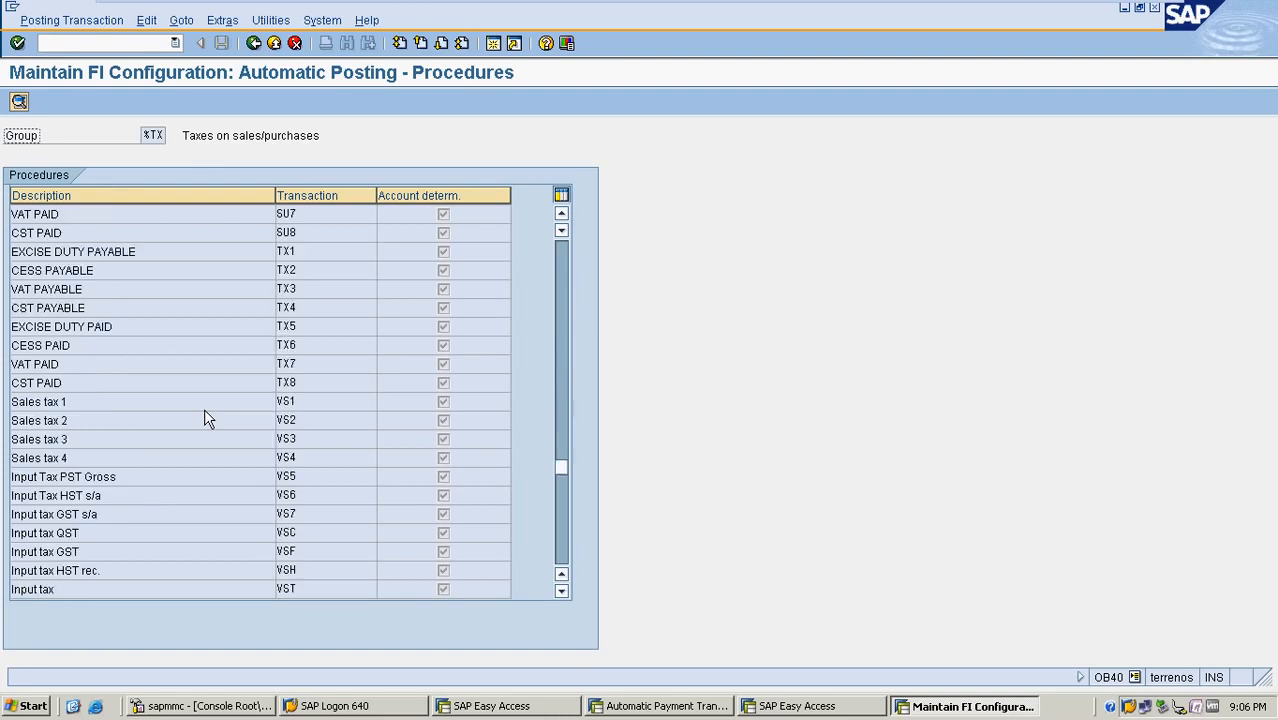
{"action": "double_click", "coordinate": [144, 591]}
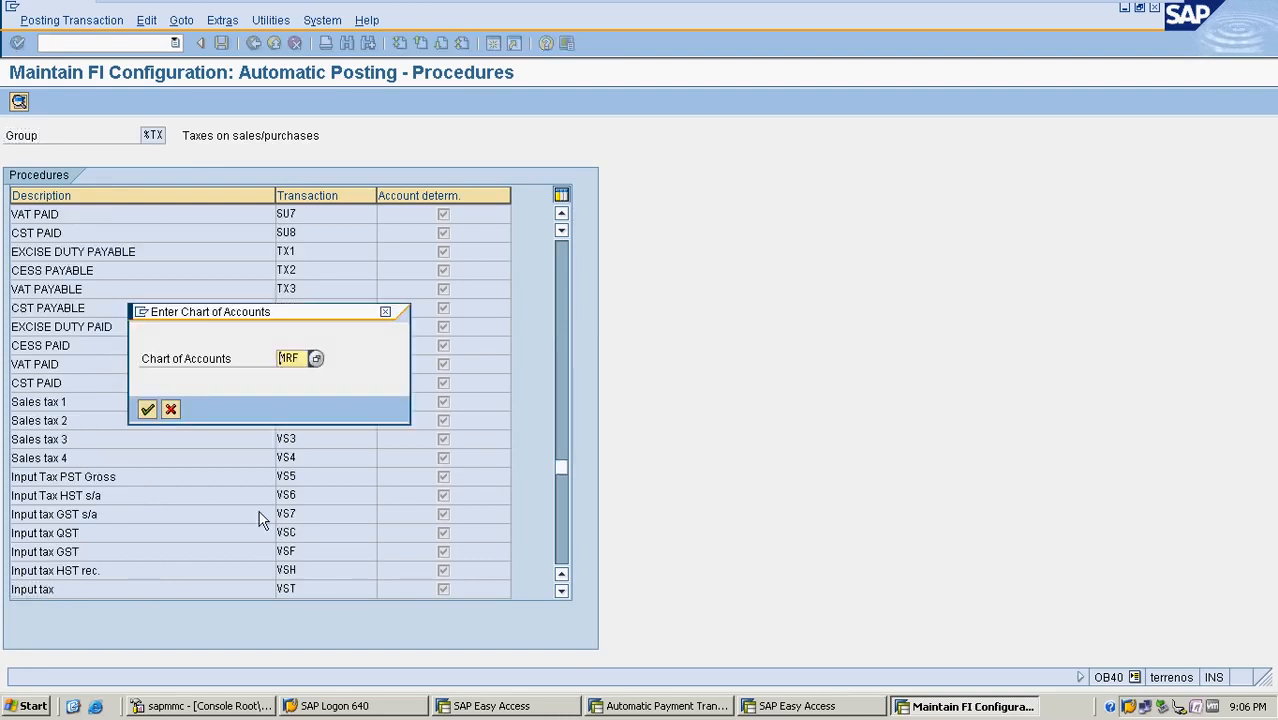
{"action": "key", "text": "Return"}
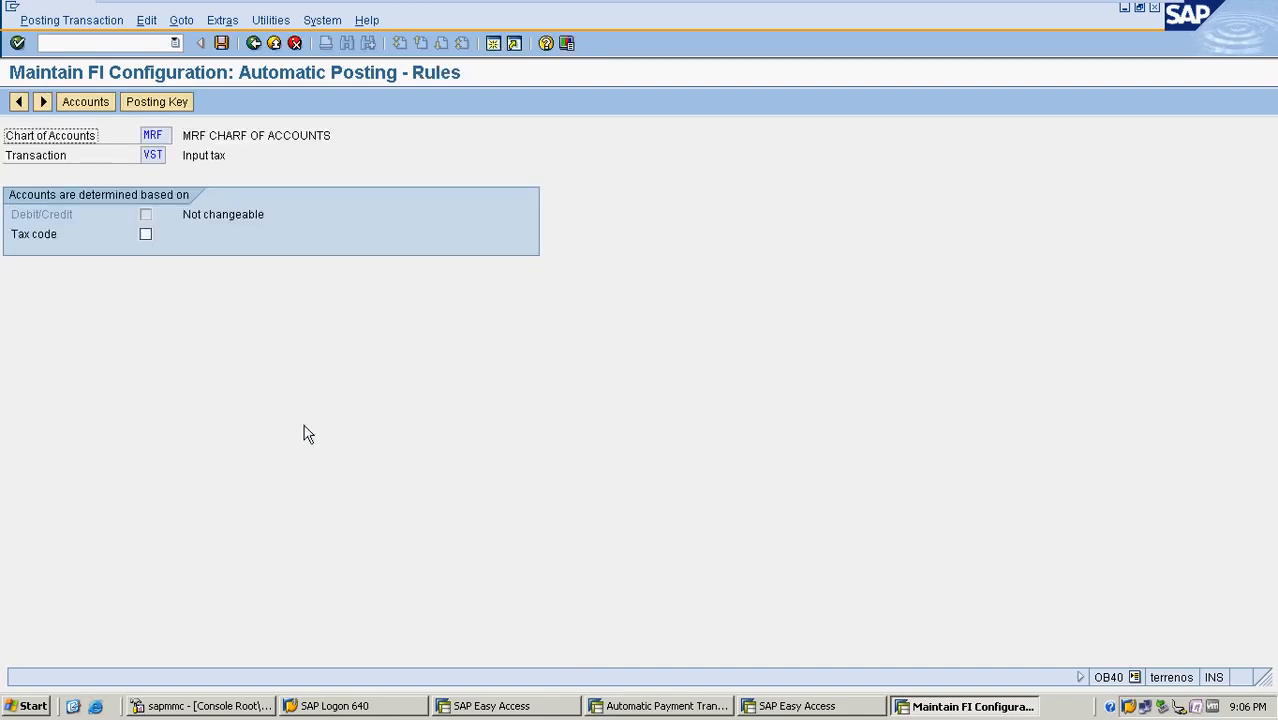
{"action": "left_click", "coordinate": [146, 235]}
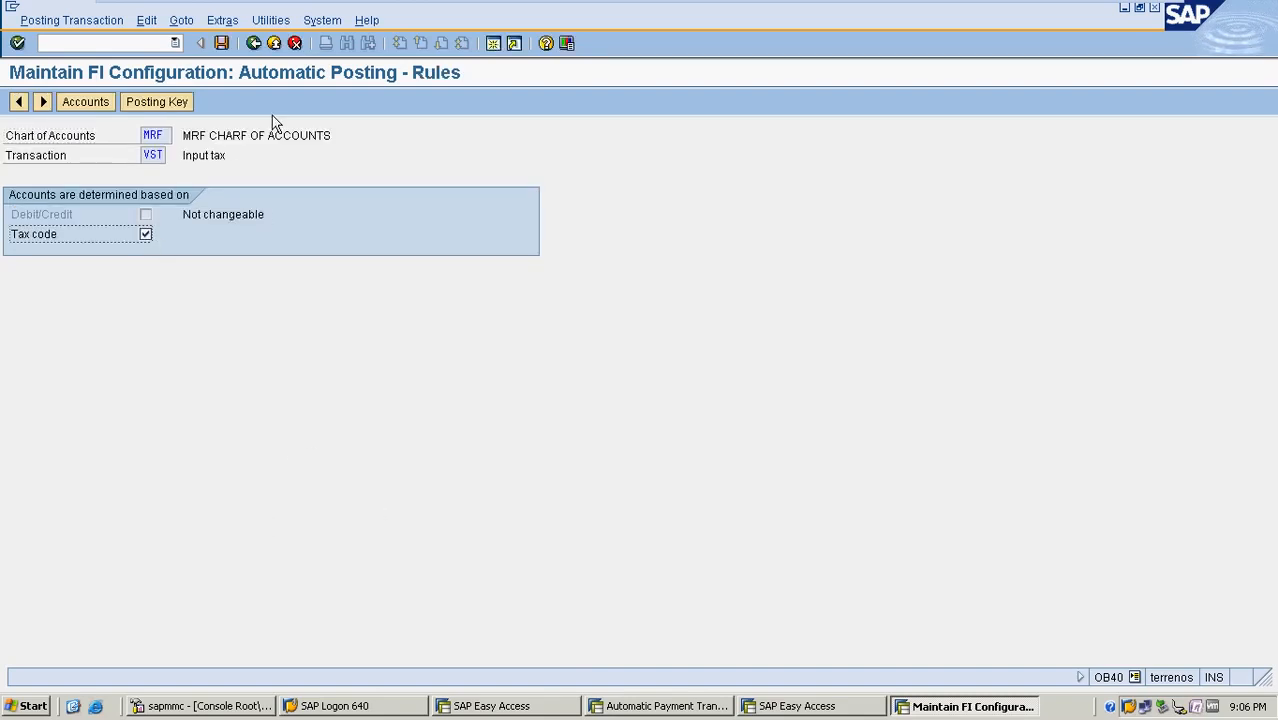
{"action": "left_click", "coordinate": [221, 42]}
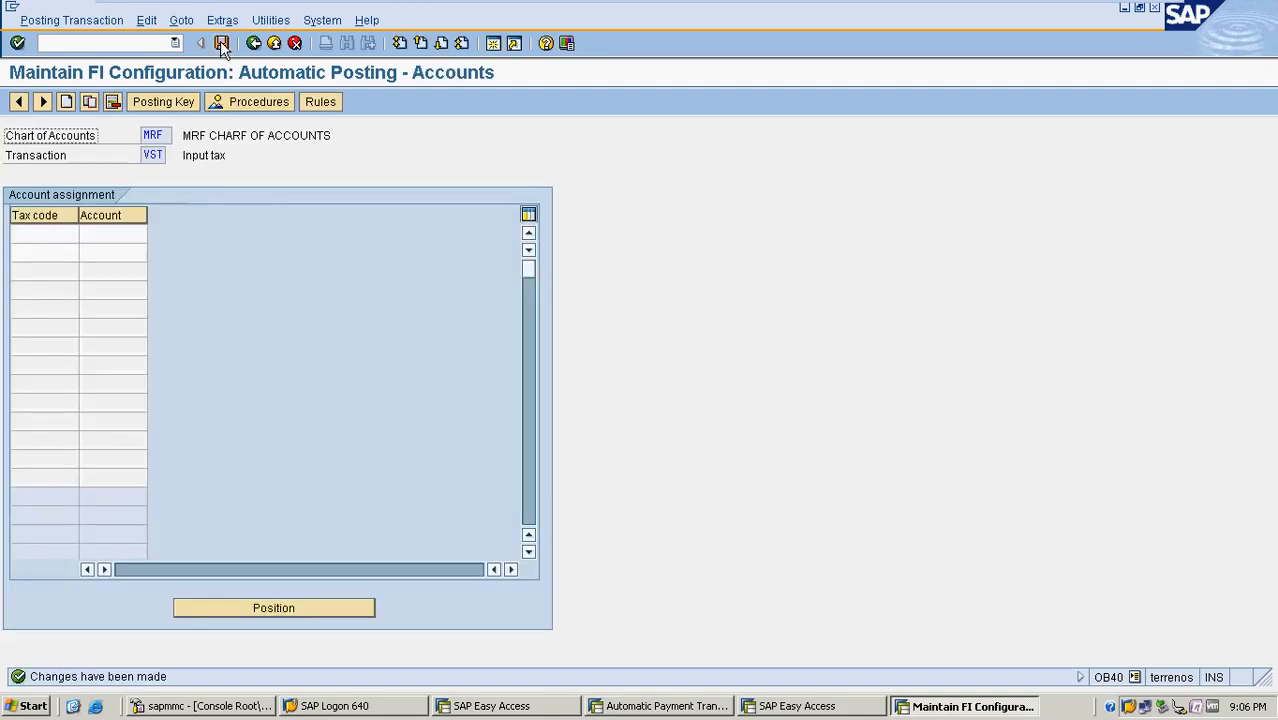
Step: Assign G/L account 300001, 0% Input Tax, to tax code V0
{"action": "left_click", "coordinate": [62, 237]}
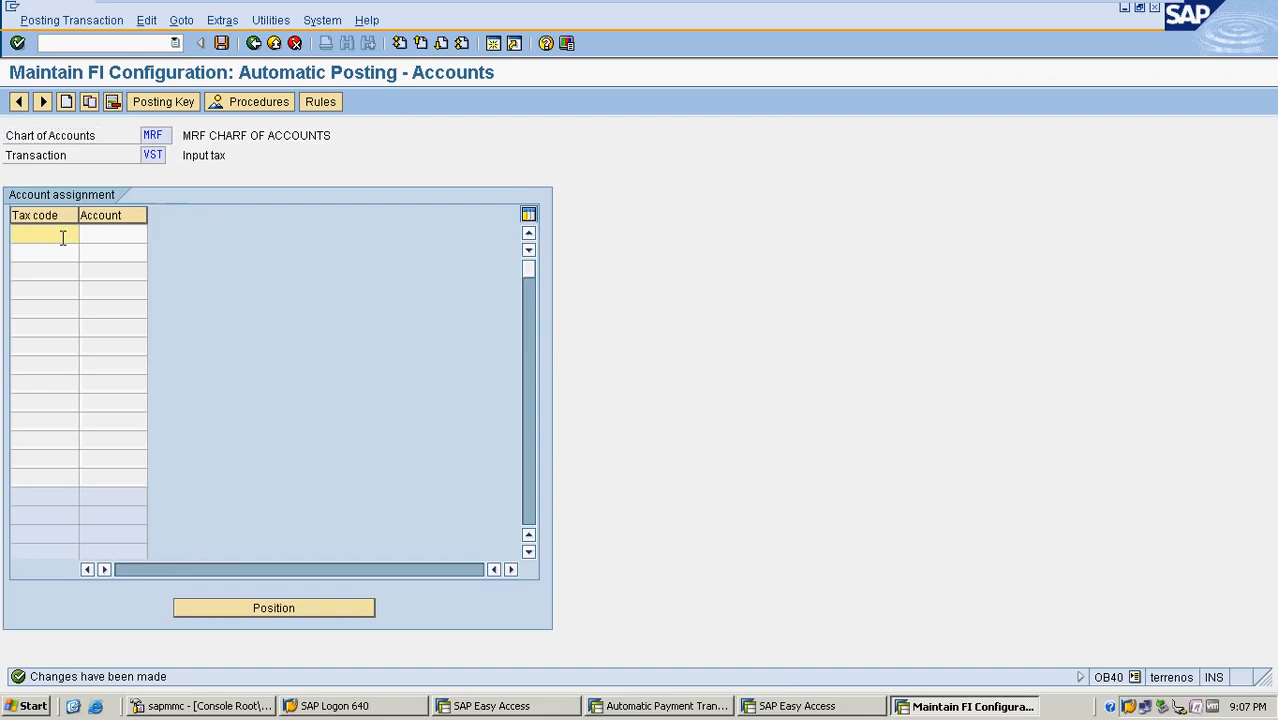
{"action": "type", "text": "V0"}
{"action": "key", "text": "Tab"}
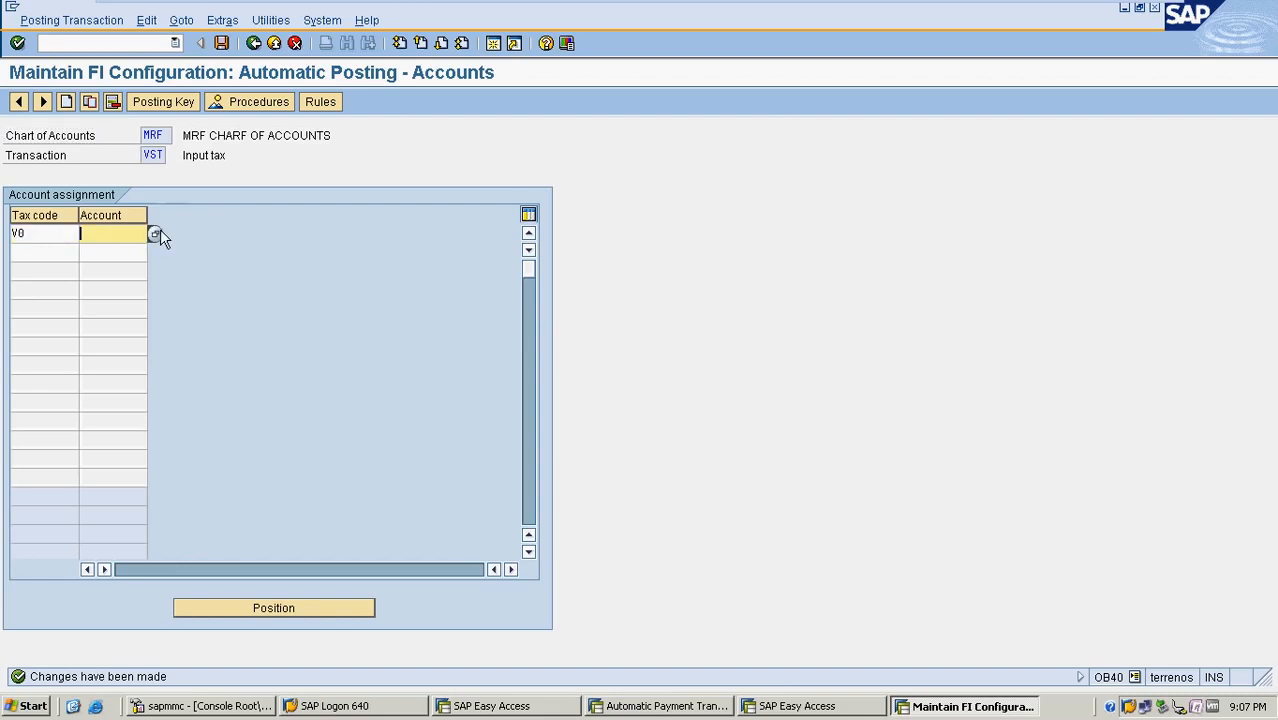
{"action": "left_click", "coordinate": [155, 233]}
{"action": "key", "text": "Return"}
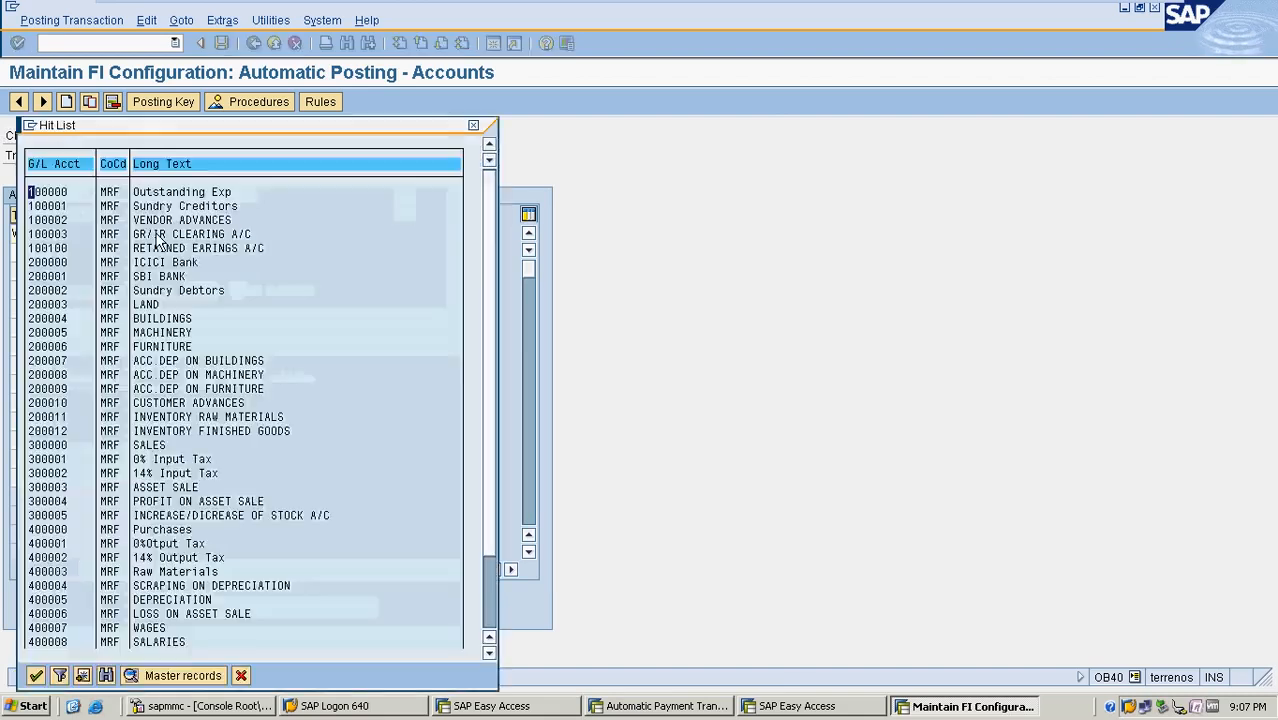
{"action": "double_click", "coordinate": [181, 460]}
Step: Assign G/L account 300002, 14% Input Tax, to tax code V1 and save the assignments under the proposed customizing request
{"action": "left_click", "coordinate": [56, 254]}
{"action": "type", "text": "V"}
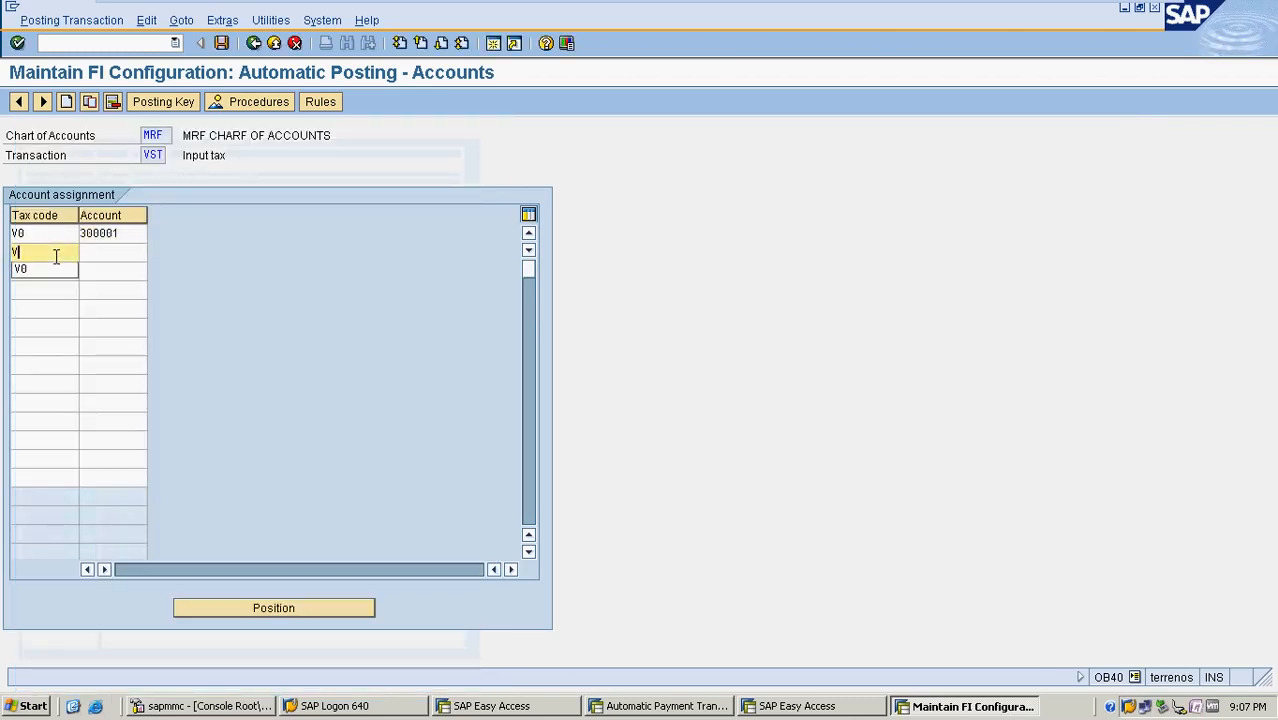
{"action": "type", "text": "1"}
{"action": "left_click", "coordinate": [113, 253]}
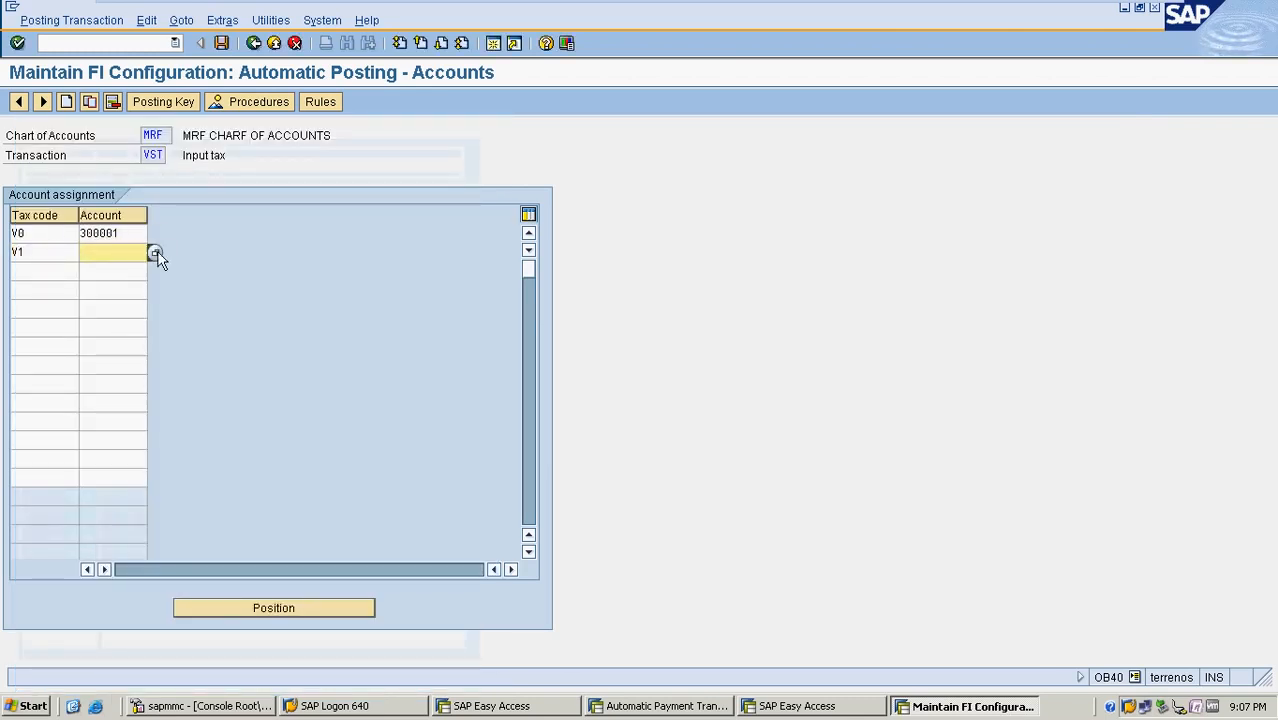
{"action": "left_click", "coordinate": [155, 254]}
{"action": "key", "text": "Return"}
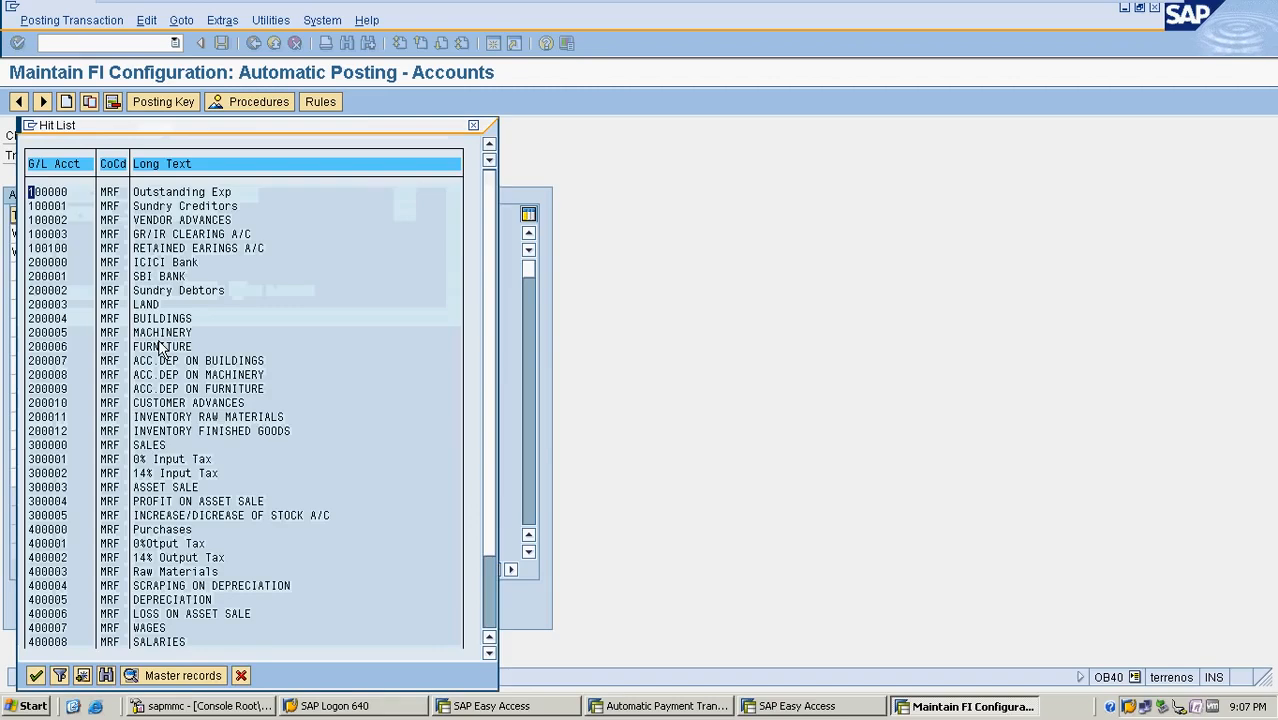
{"action": "double_click", "coordinate": [148, 474]}
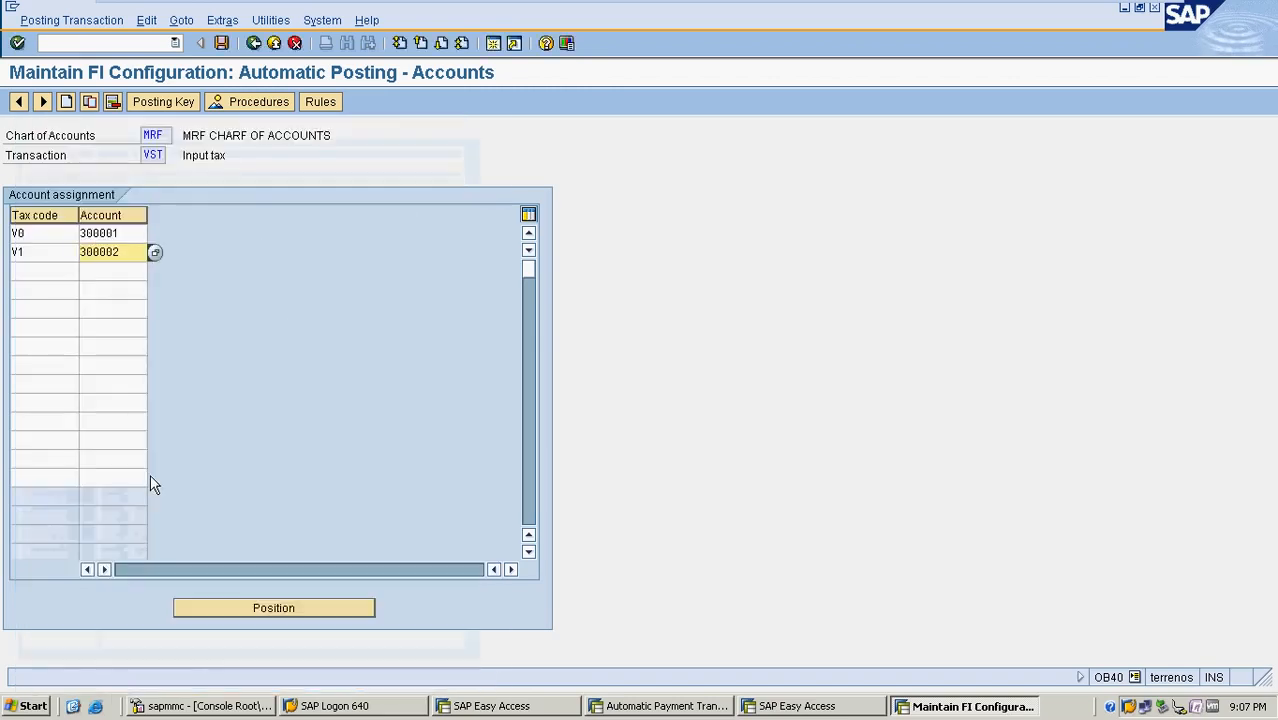
{"action": "key", "text": "ctrl+s"}
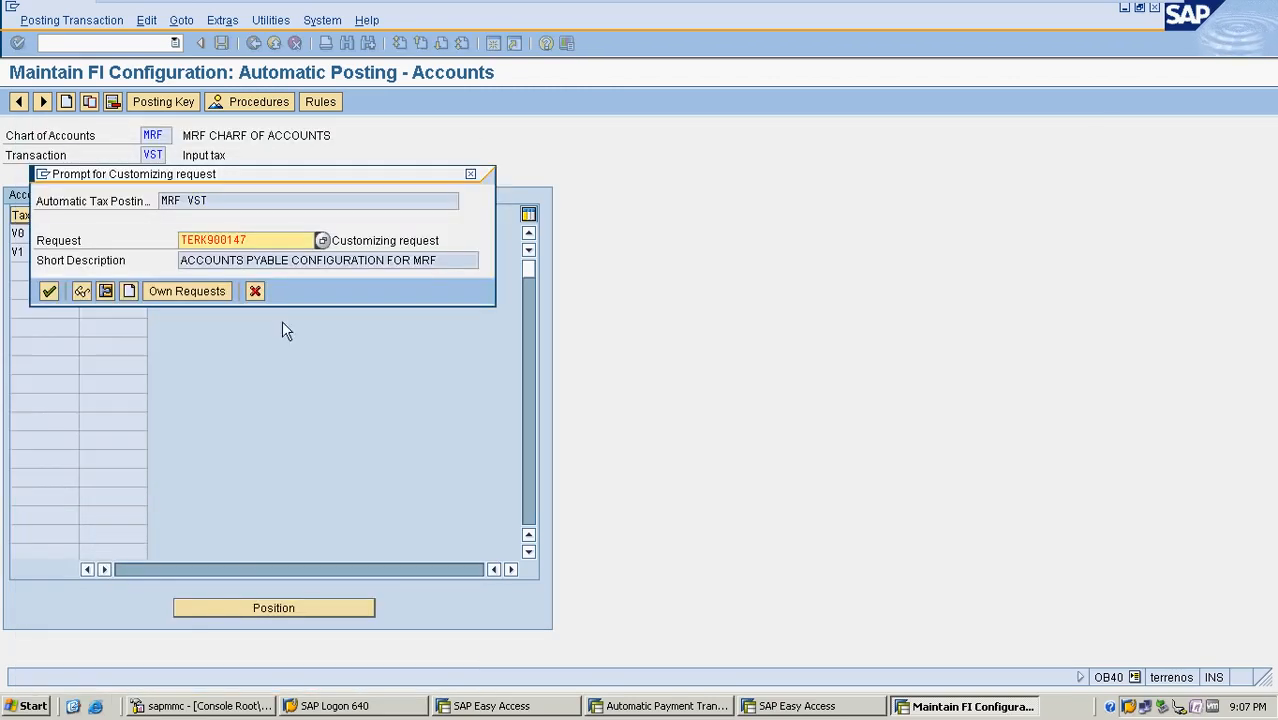
{"action": "left_click", "coordinate": [48, 289]}
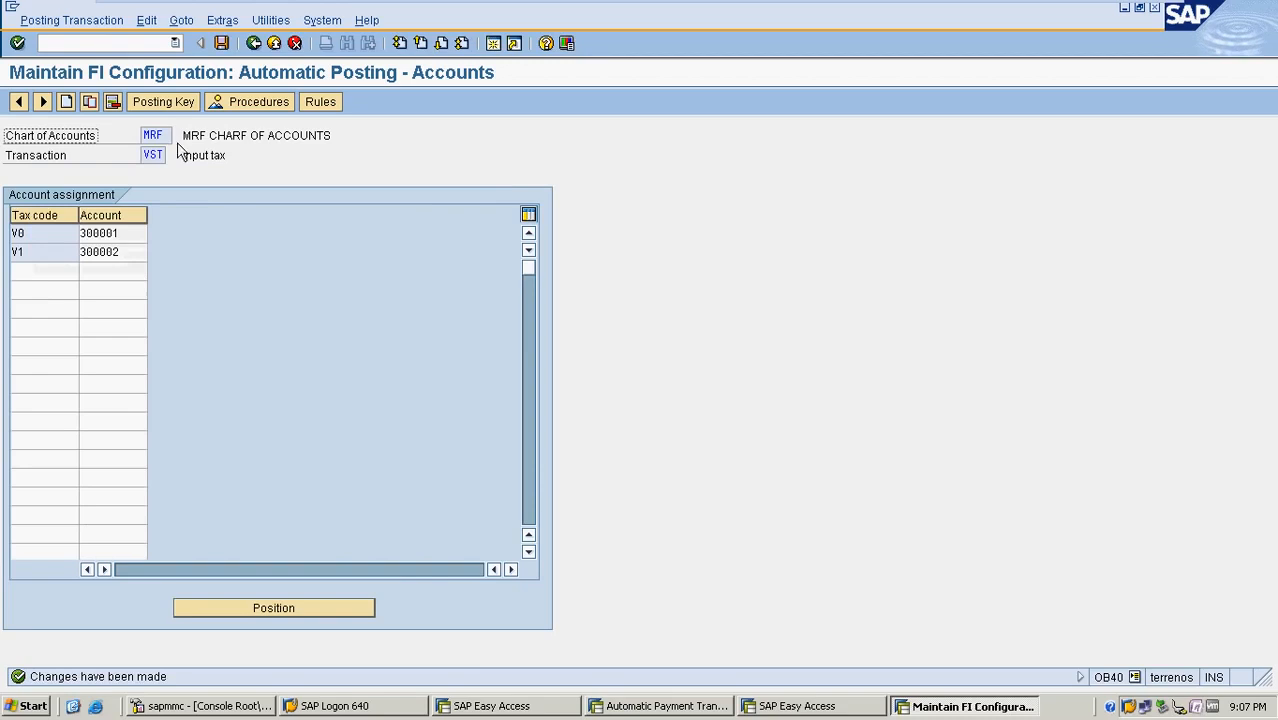
Step: Leave the automatic posting configuration and display G/L account 300001, 0% Input Tax, for company code MRF in transaction FS00
{"action": "left_click", "coordinate": [251, 45]}
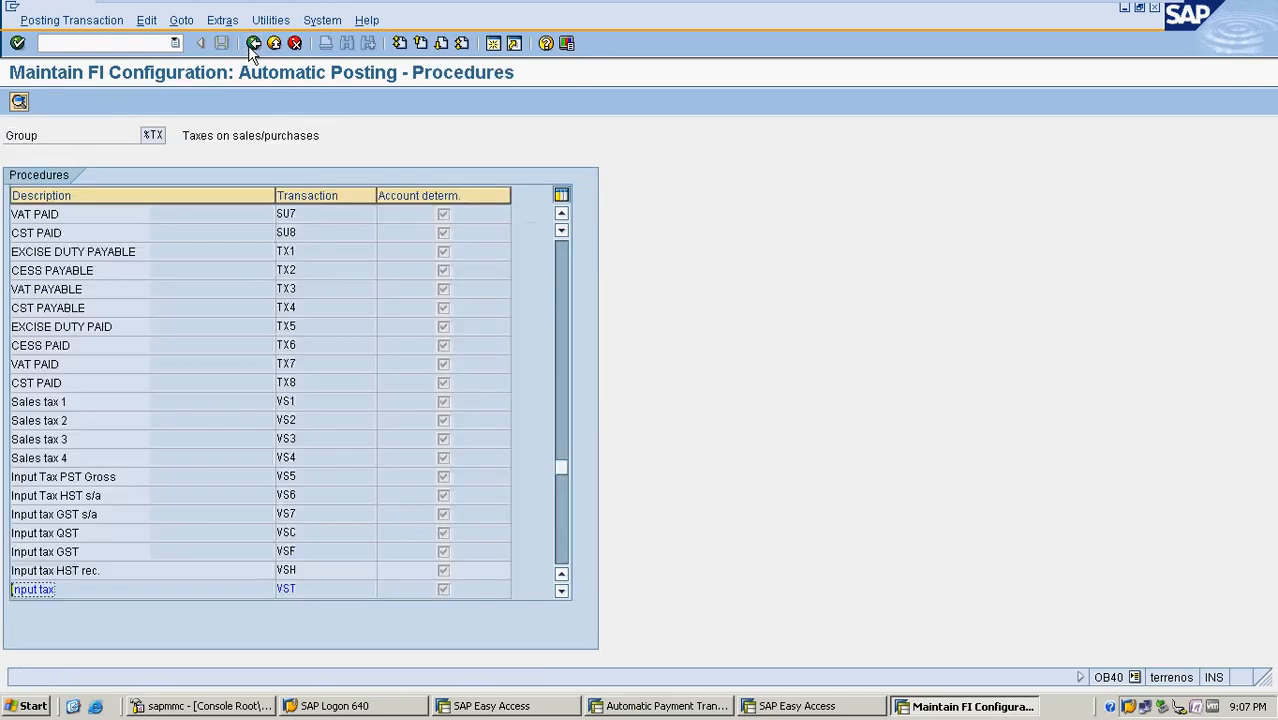
{"action": "left_click", "coordinate": [251, 45]}
{"action": "left_click", "coordinate": [90, 40]}
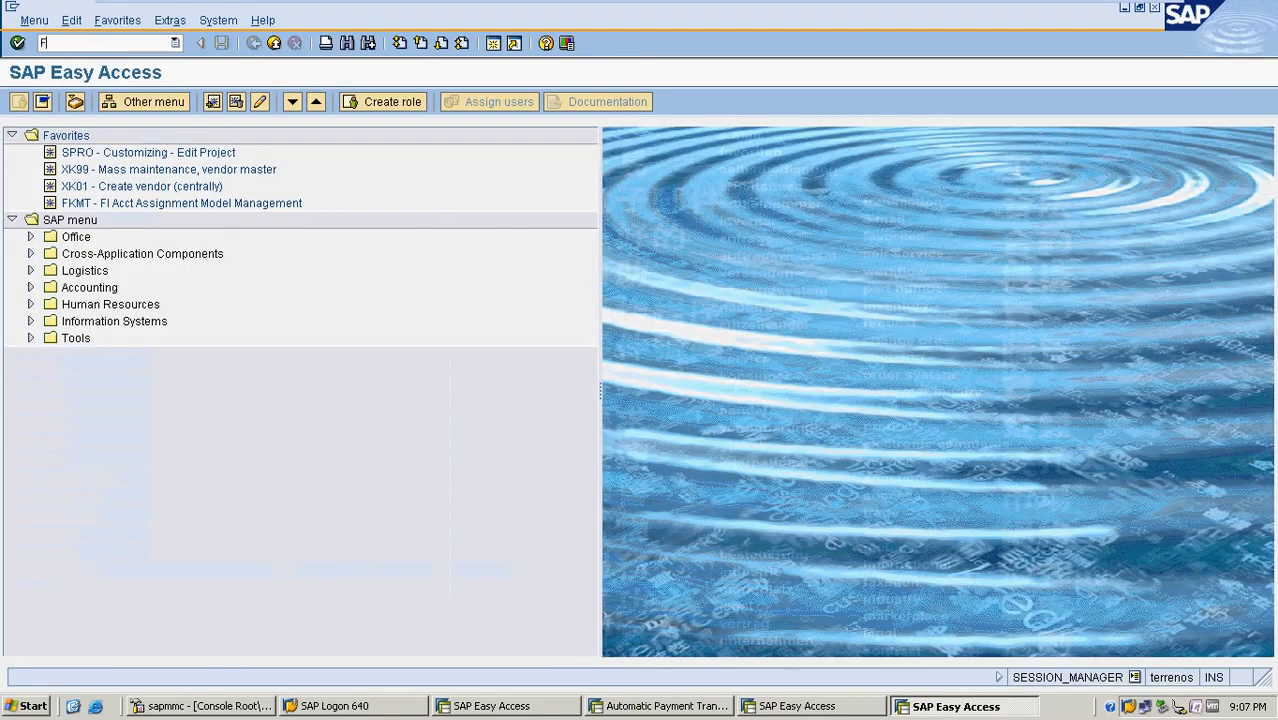
{"action": "key", "text": "Return"}
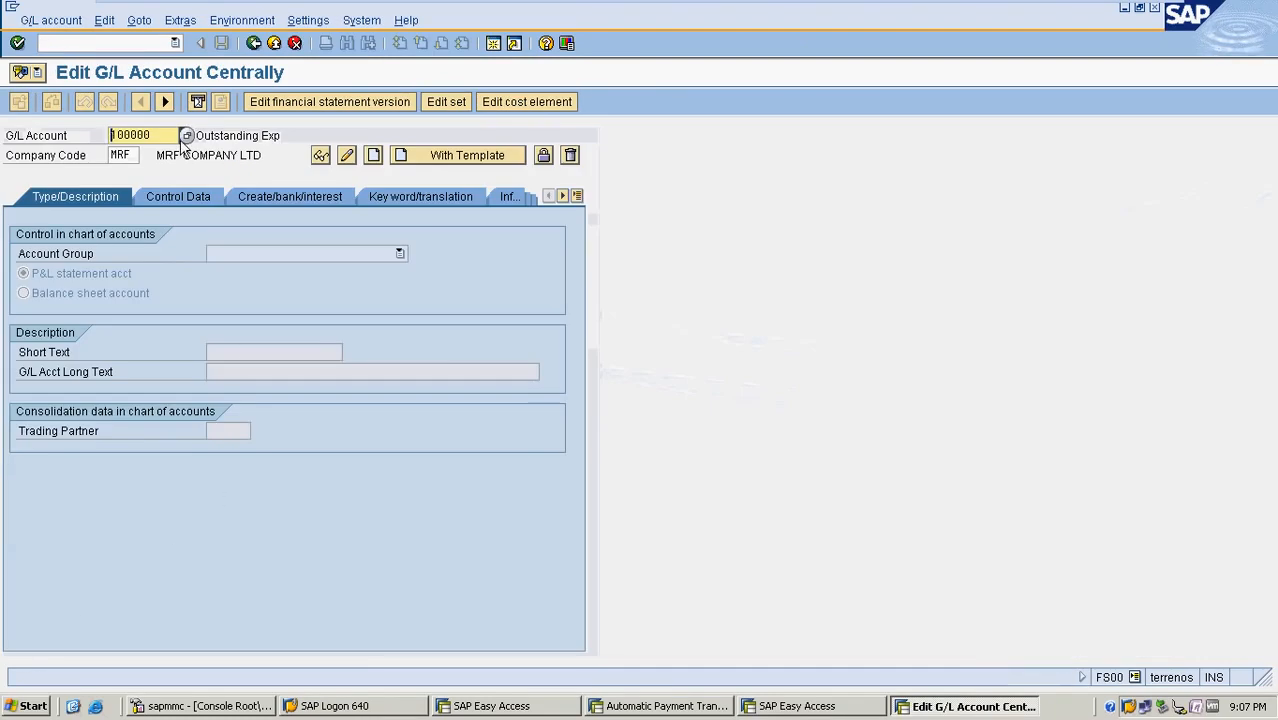
{"action": "left_click", "coordinate": [184, 137]}
{"action": "key", "text": "Return"}
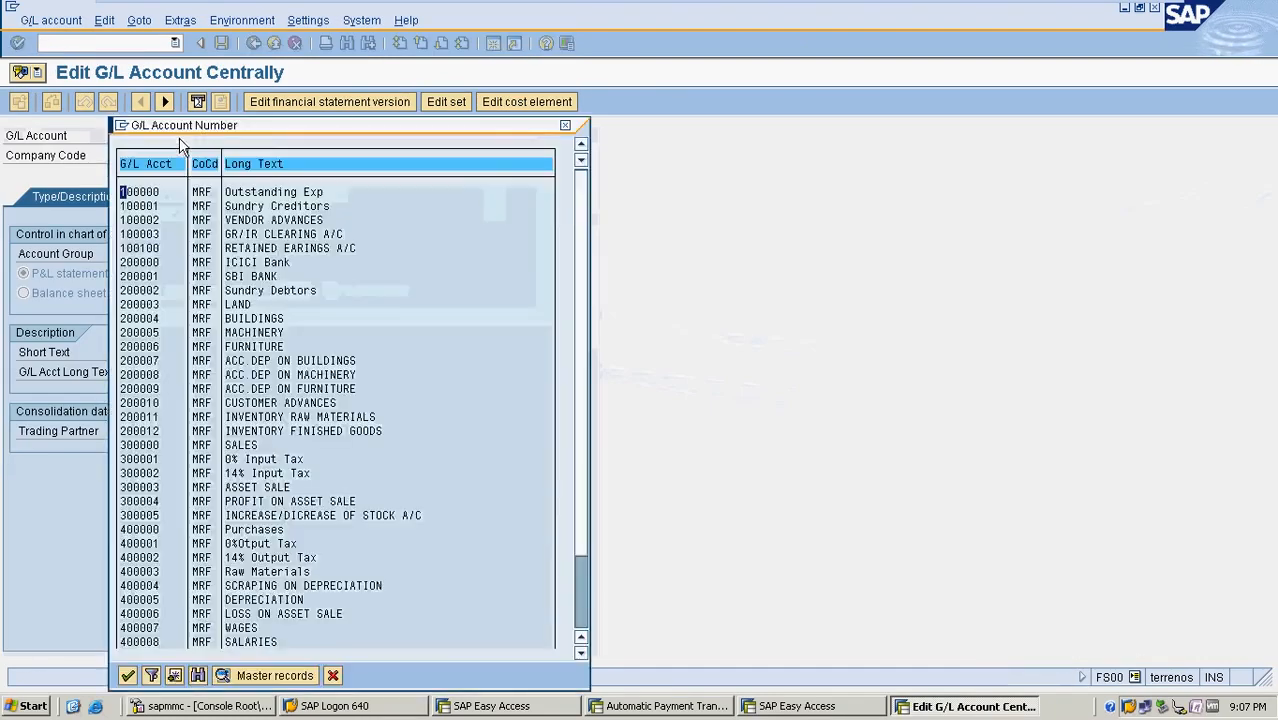
{"action": "double_click", "coordinate": [257, 463]}
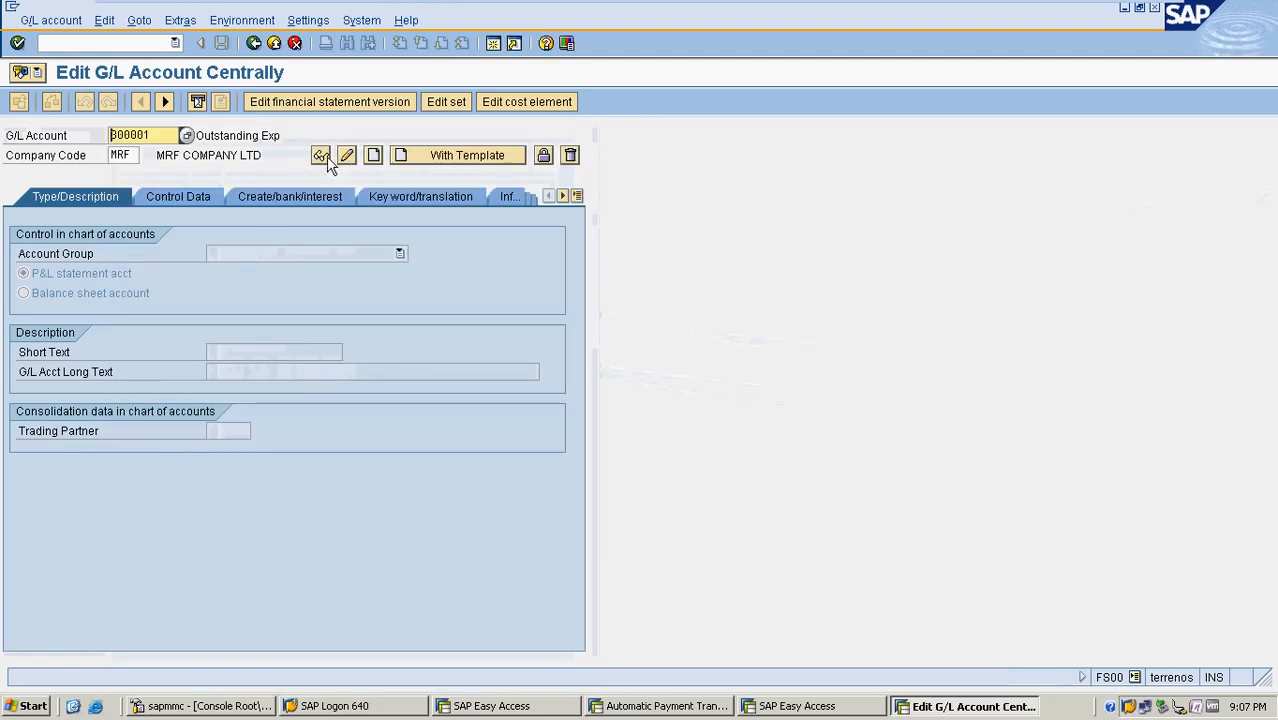
{"action": "left_click", "coordinate": [321, 156]}
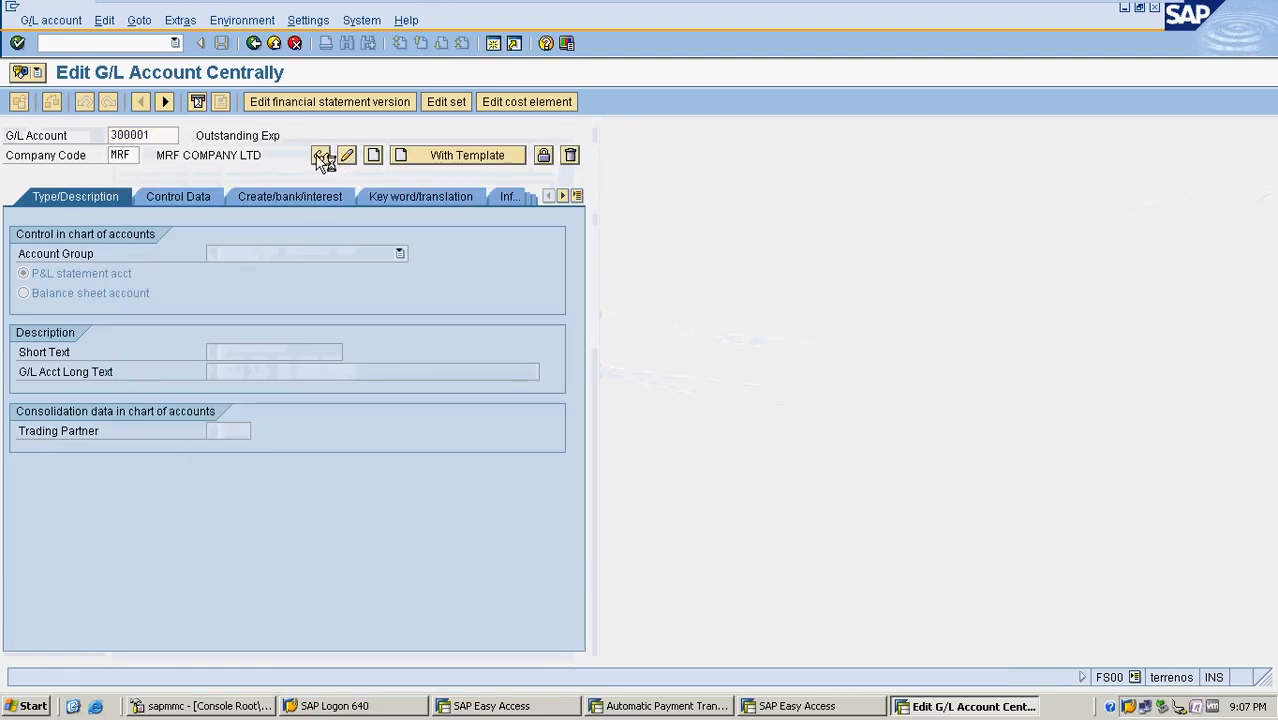
Step: Check the tax category and the posting without tax setting in the control data of G/L account 300001, then leave the account
{"action": "left_click", "coordinate": [201, 199]}
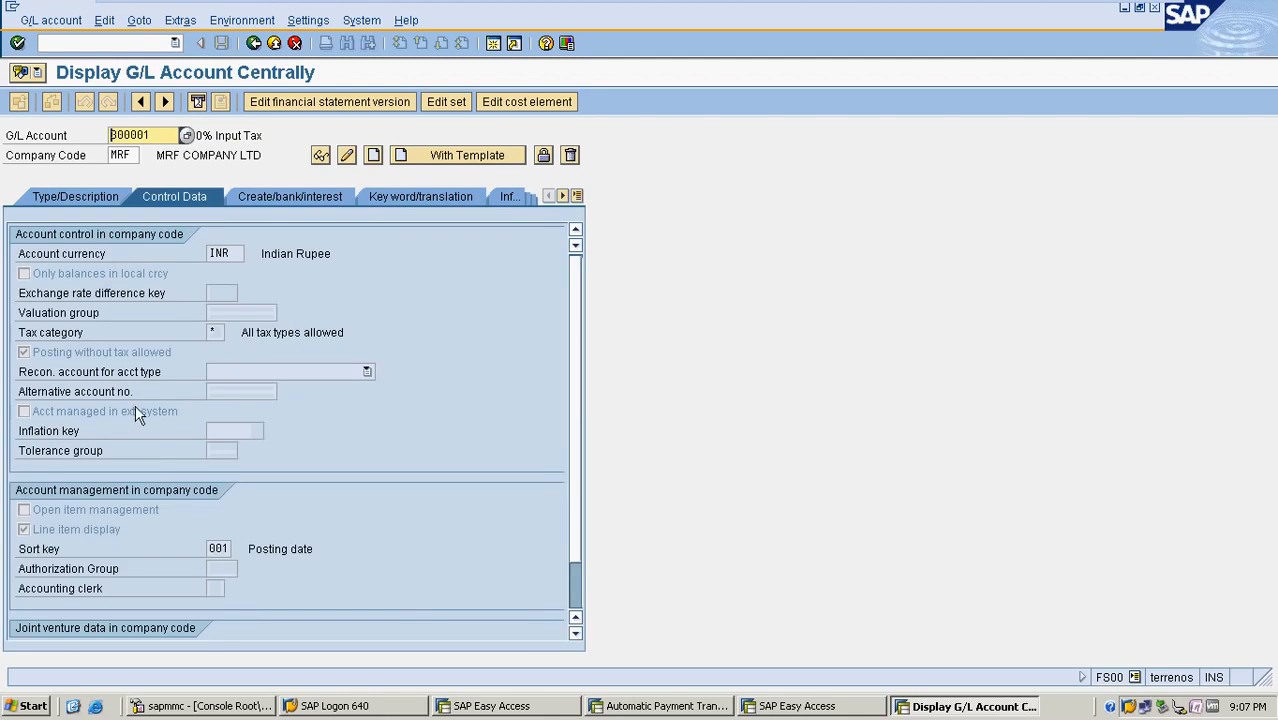
{"action": "left_click_drag", "start_coordinate": [241, 335], "coordinate": [361, 333]}
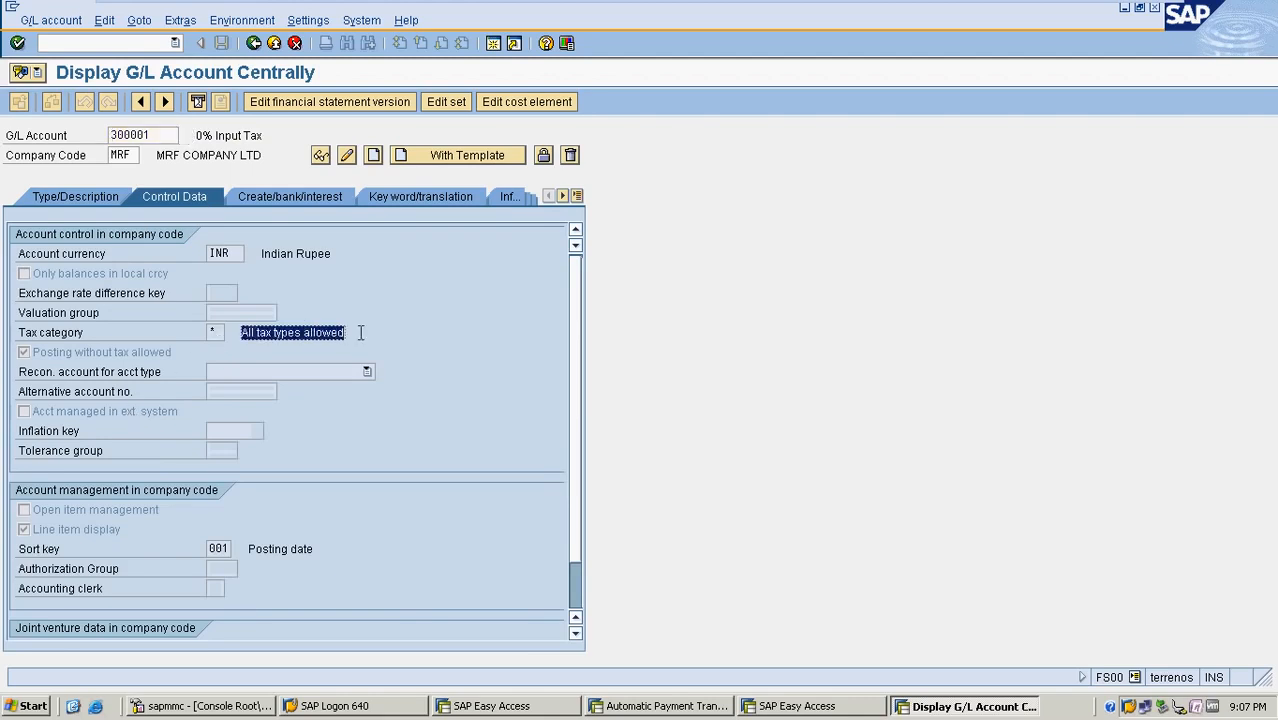
{"action": "left_click", "coordinate": [361, 333]}
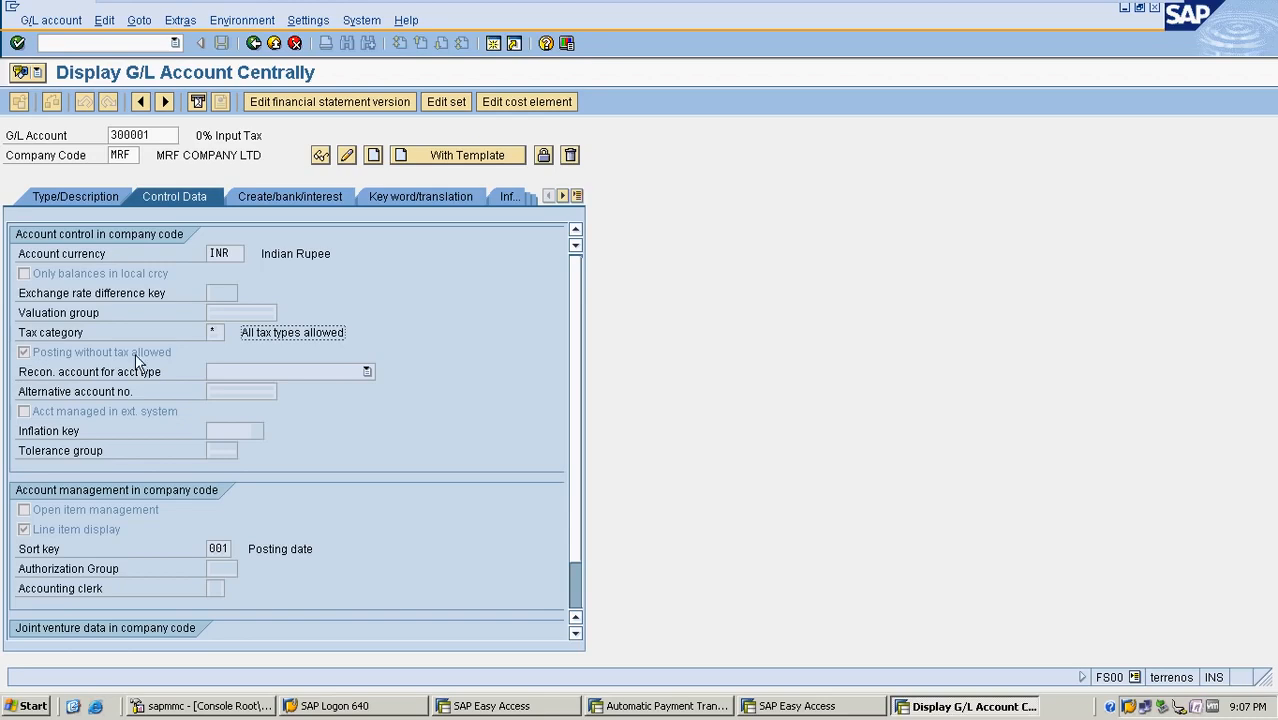
{"action": "left_click", "coordinate": [174, 351]}
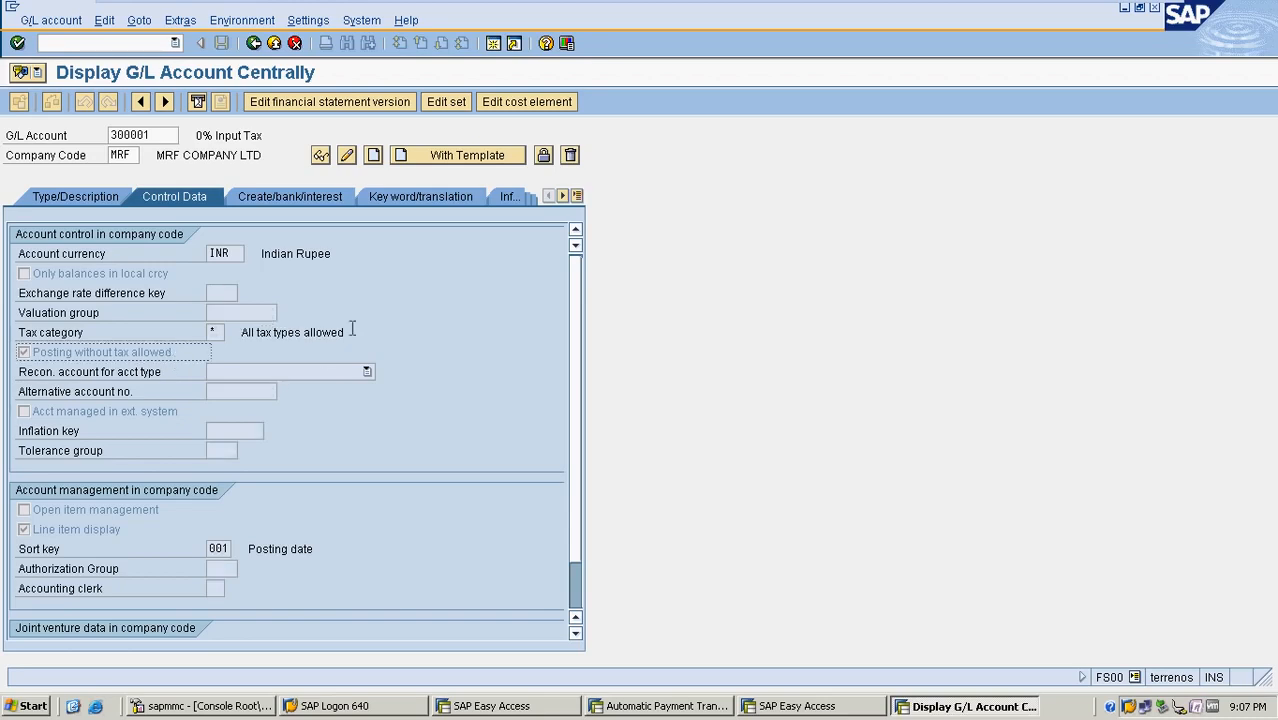
{"action": "left_click", "coordinate": [254, 43]}
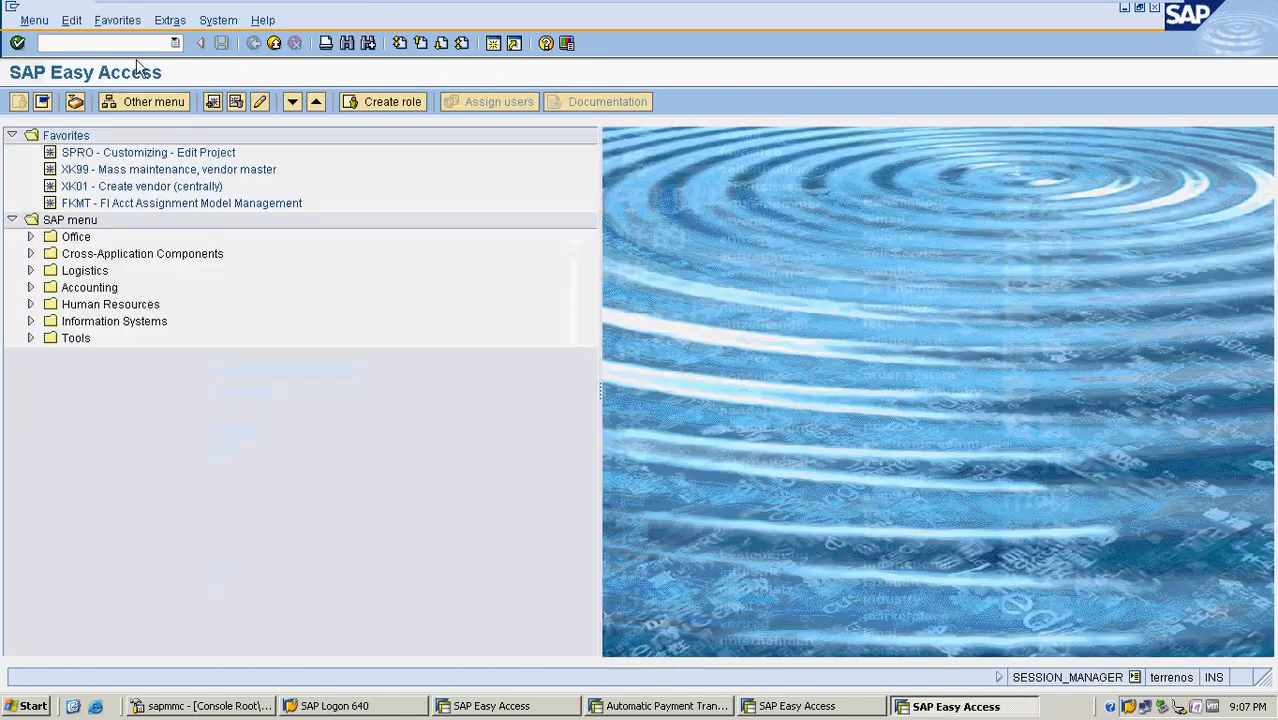
Step: Open G/L account 300002, 14% Input Tax, in FS00, check the tax settings in its control data and leave the account
{"action": "type", "text": "FS00"}
{"action": "key", "text": "Return"}
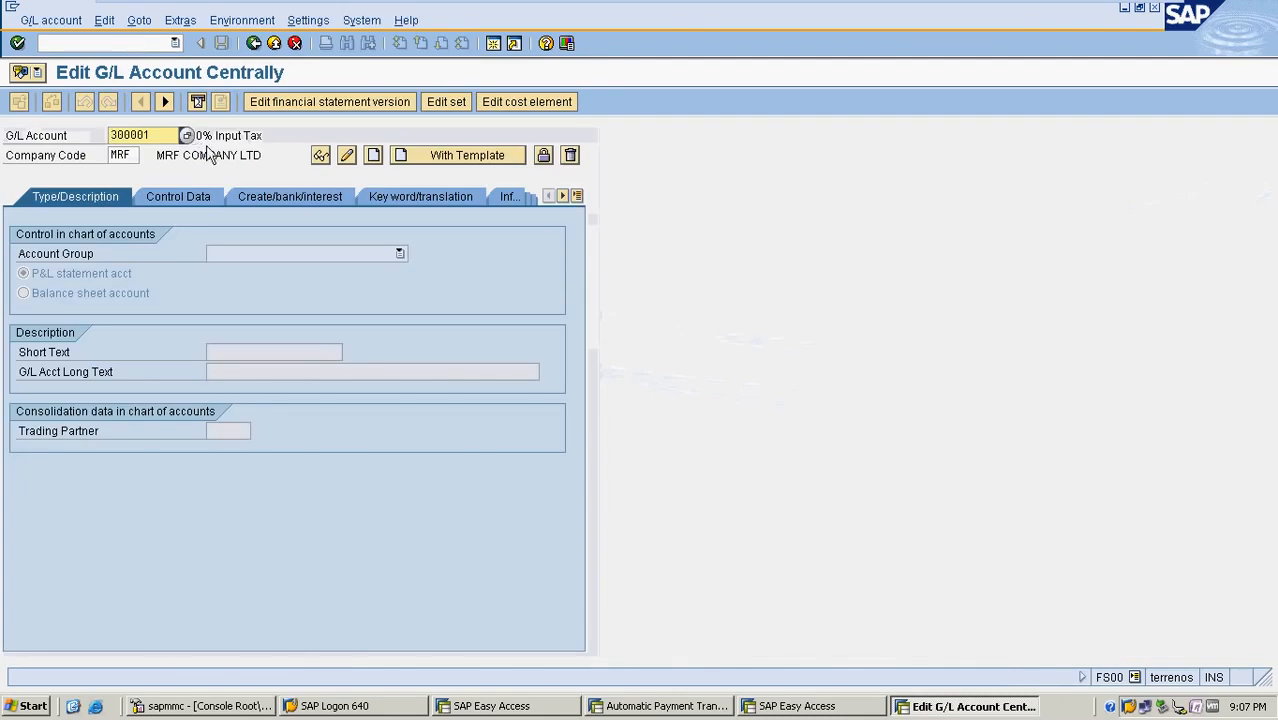
{"action": "left_click", "coordinate": [173, 131]}
{"action": "key", "text": "BackSpace"}
{"action": "type", "text": "2"}
{"action": "key", "text": "Return"}
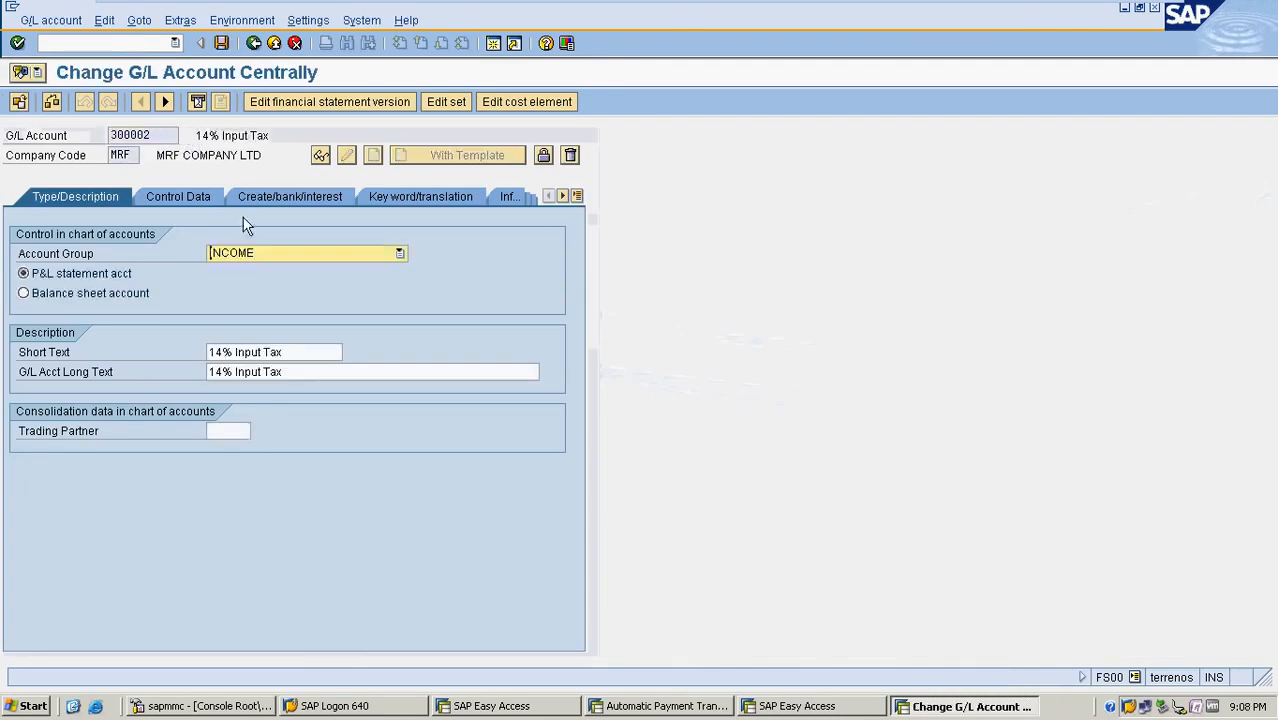
{"action": "left_click", "coordinate": [215, 199]}
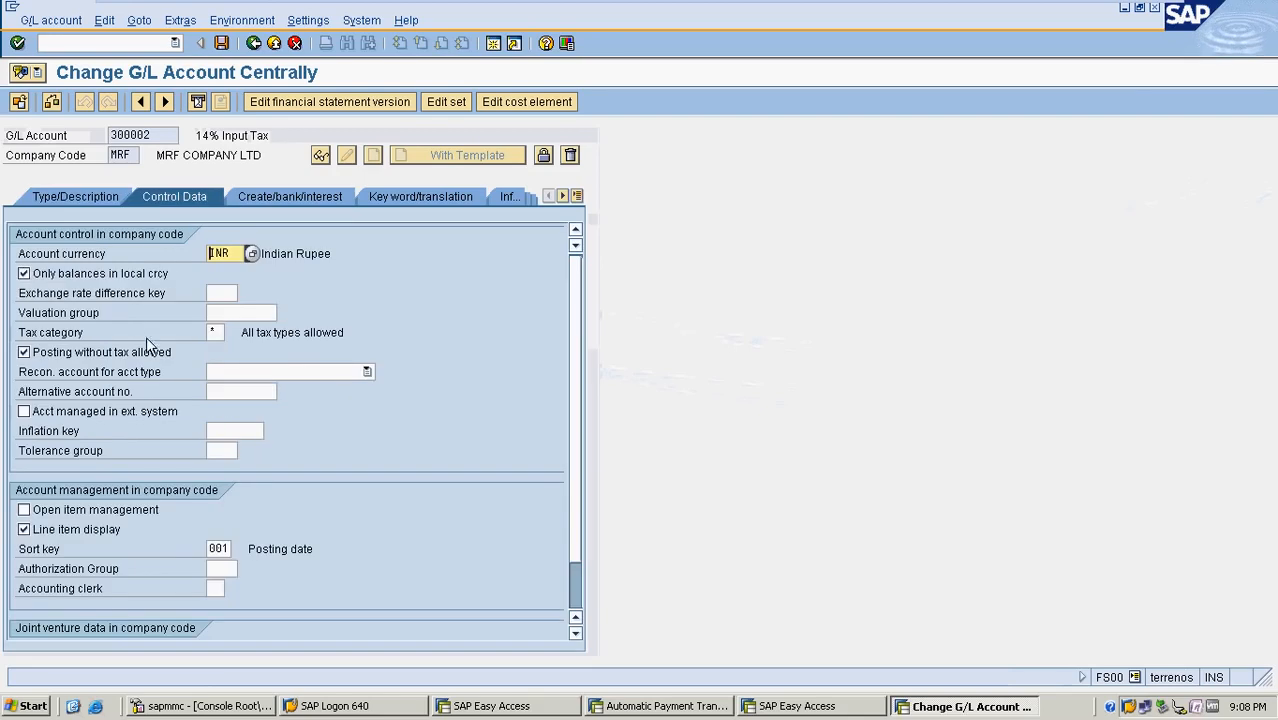
{"action": "left_click", "coordinate": [321, 157]}
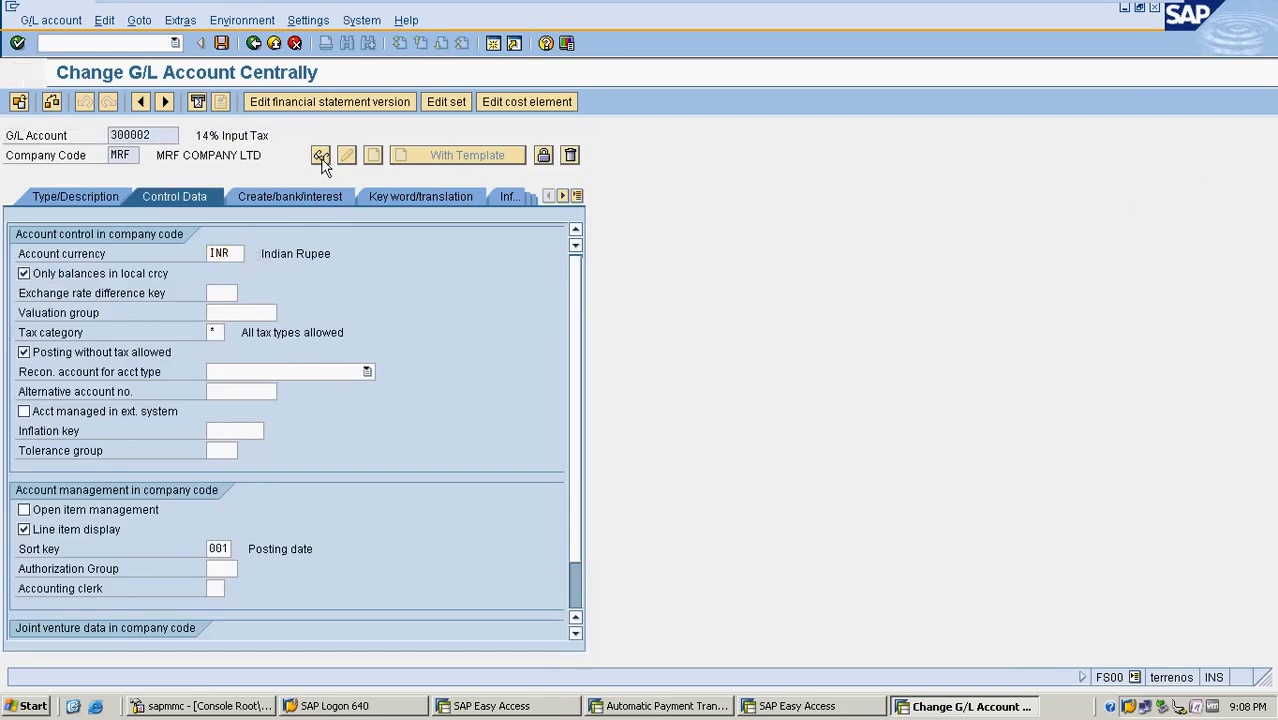
{"action": "left_click", "coordinate": [253, 45]}
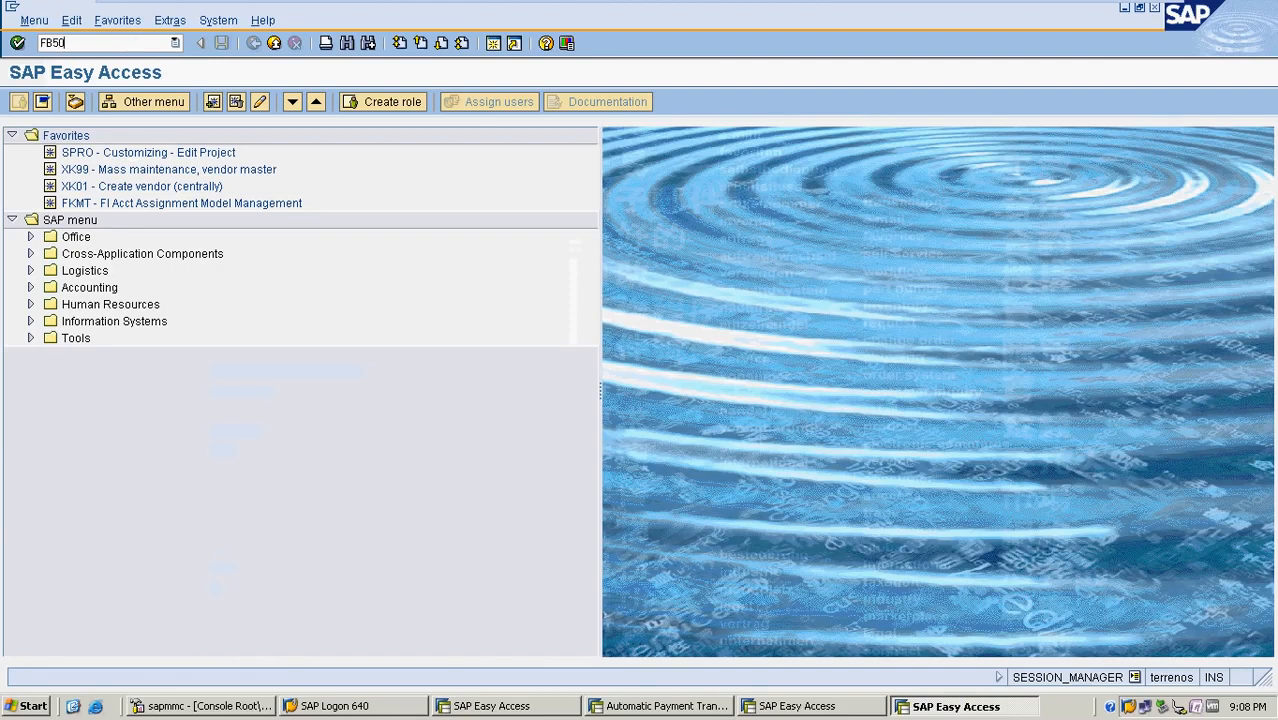
Step: Start a vendor invoice for company code MRF in transaction FB60 and select the vendor Anusha and Co
{"action": "type", "text": "FB50"}
{"action": "key", "text": "Return"}
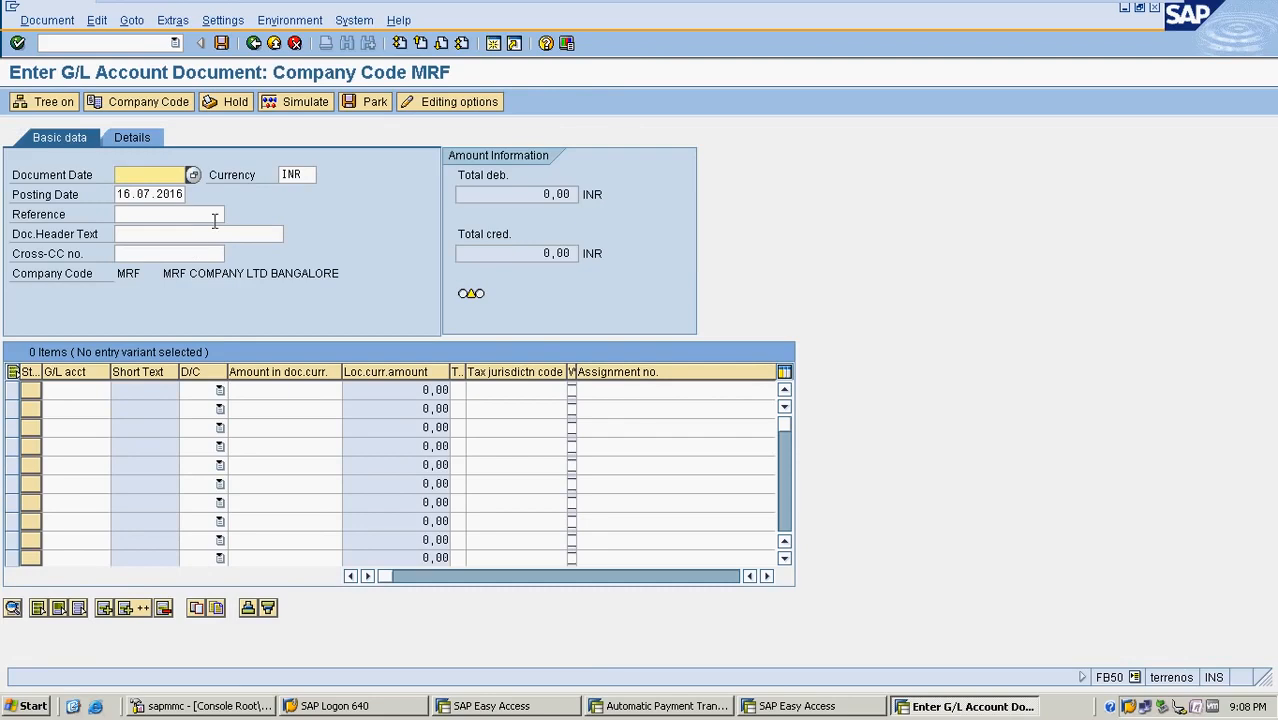
{"action": "left_click", "coordinate": [97, 43]}
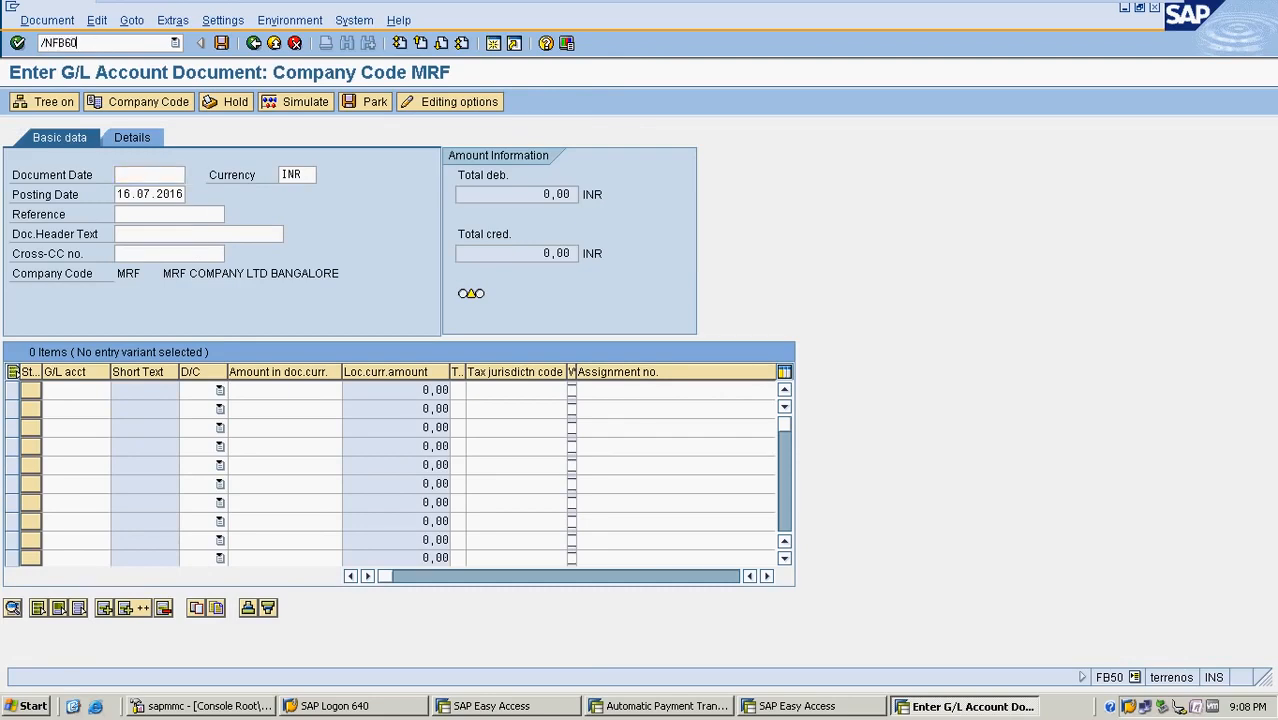
{"action": "key", "text": "Return"}
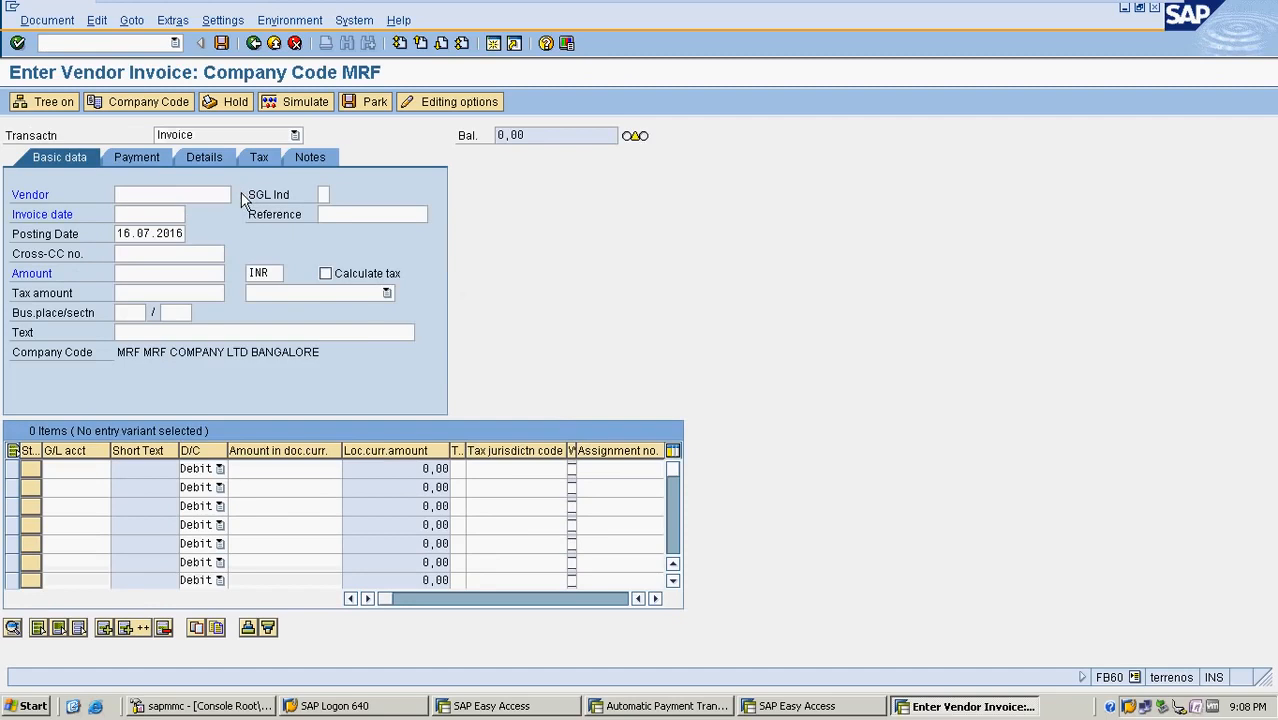
{"action": "left_click", "coordinate": [240, 195]}
{"action": "key", "text": "Return"}
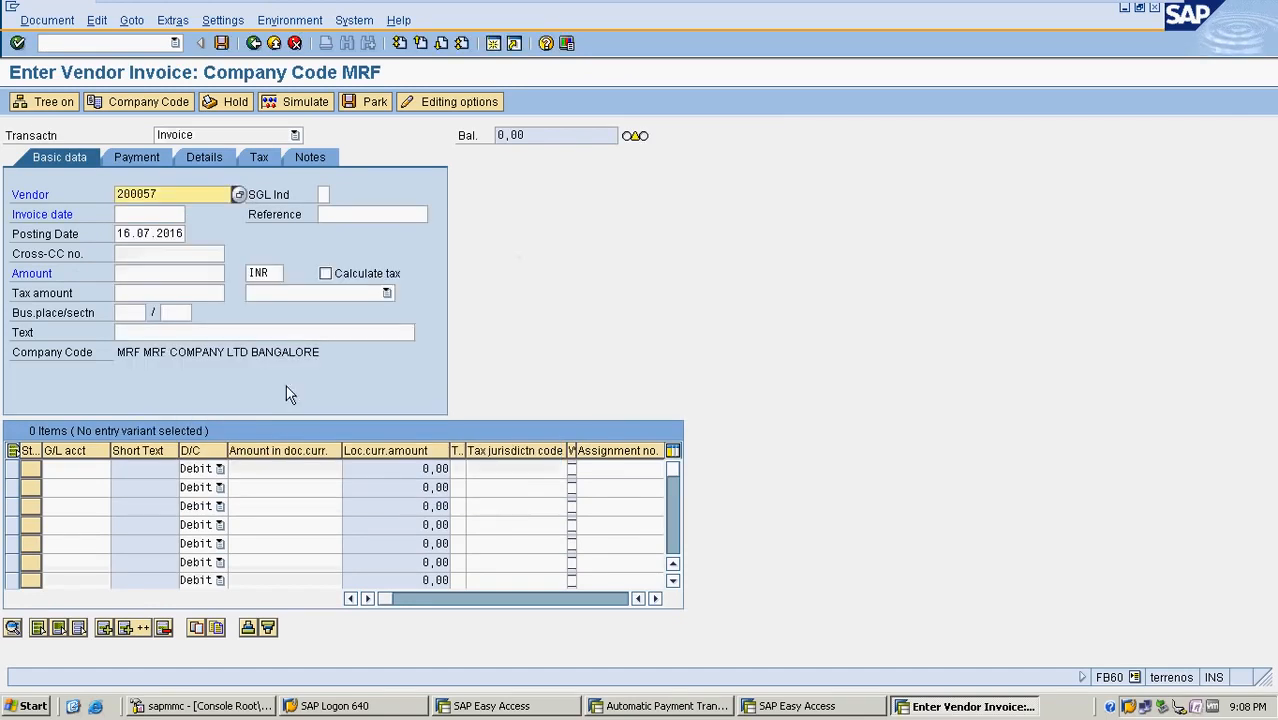
Step: Set the invoice date and the posting date to 10.07.2016 and enter MRF3 as the reference
{"action": "left_click", "coordinate": [153, 212]}
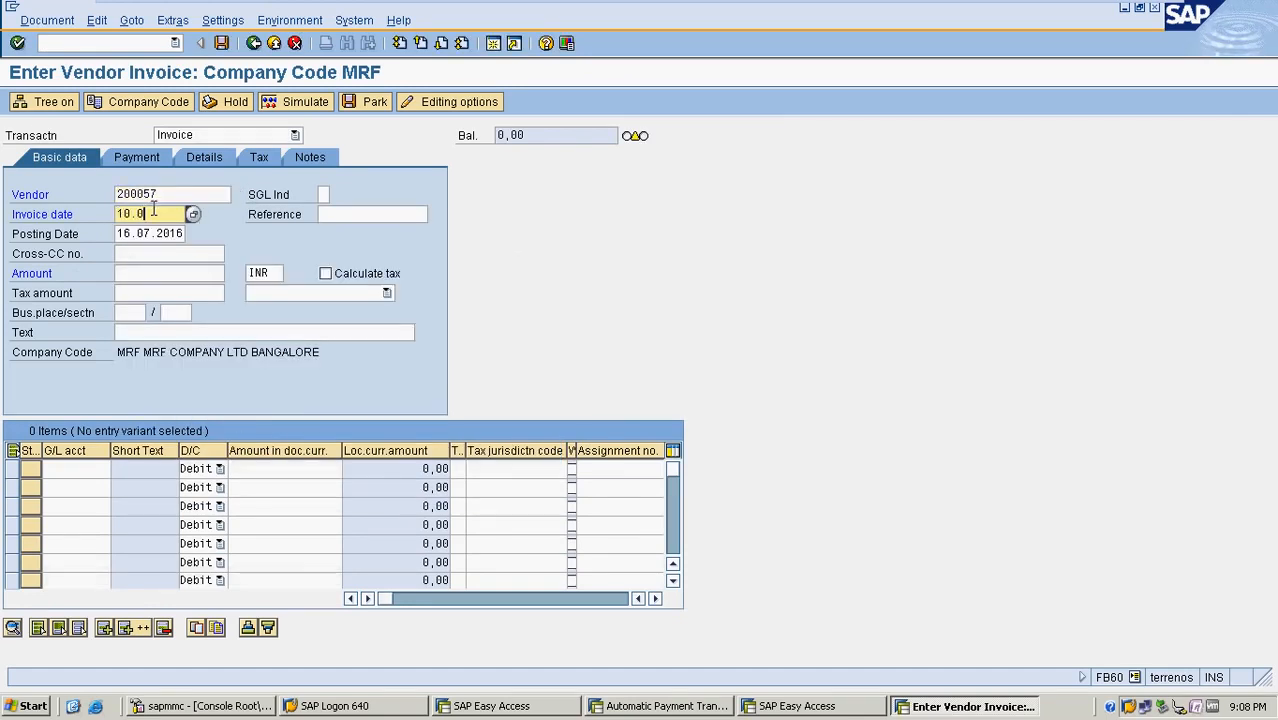
{"action": "type", "text": "10.07.2016"}
{"action": "key", "text": "Tab"}
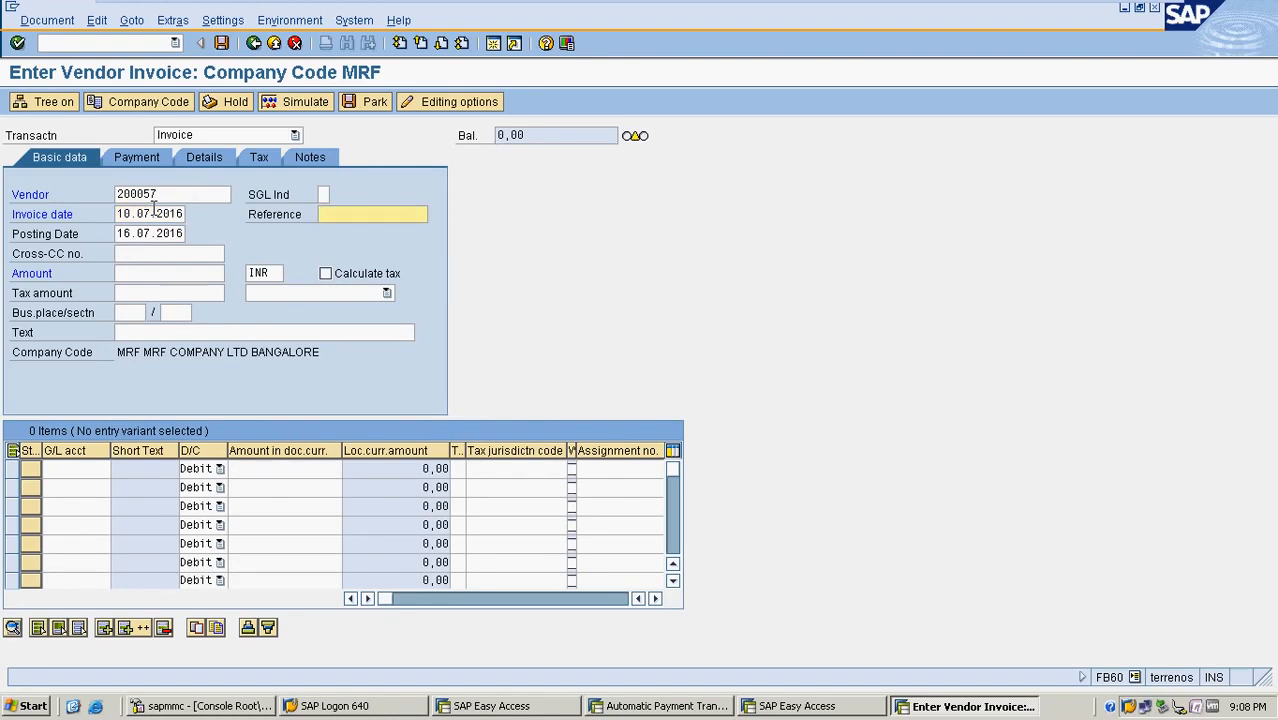
{"action": "type", "text": "MRF"}
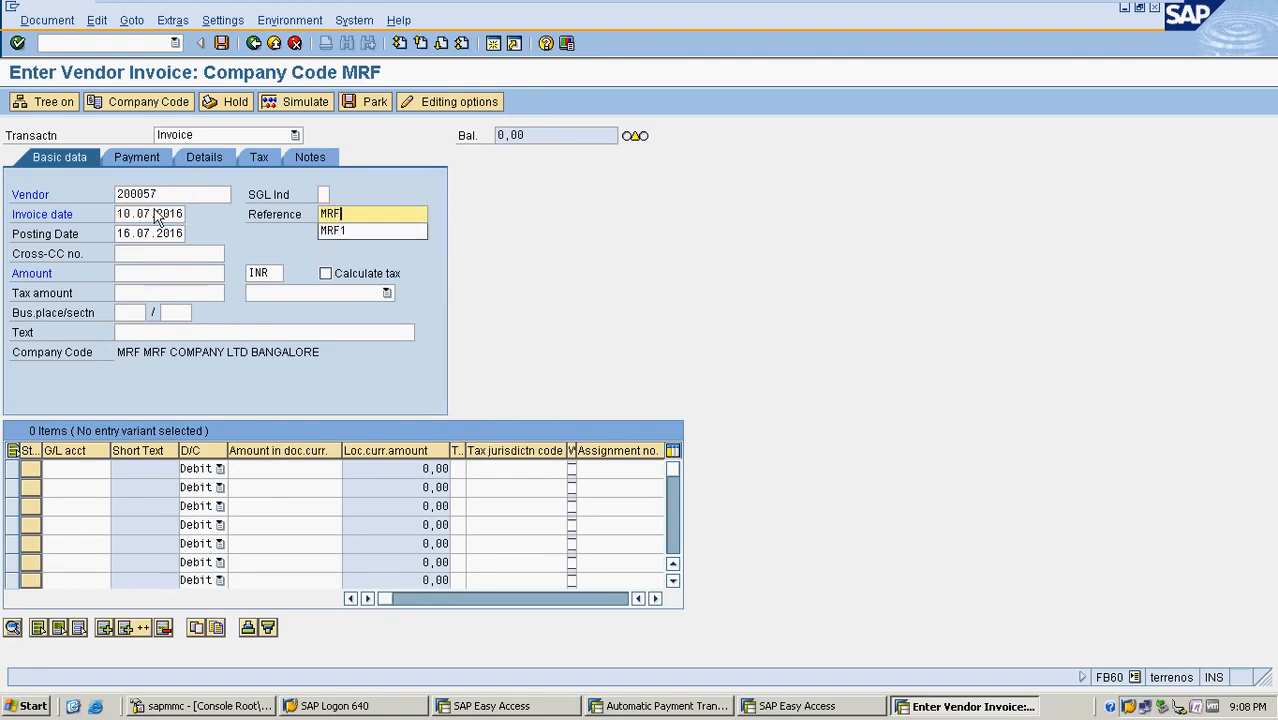
{"action": "type", "text": "3"}
{"action": "key", "text": "Tab"}
{"action": "type", "text": "1"}
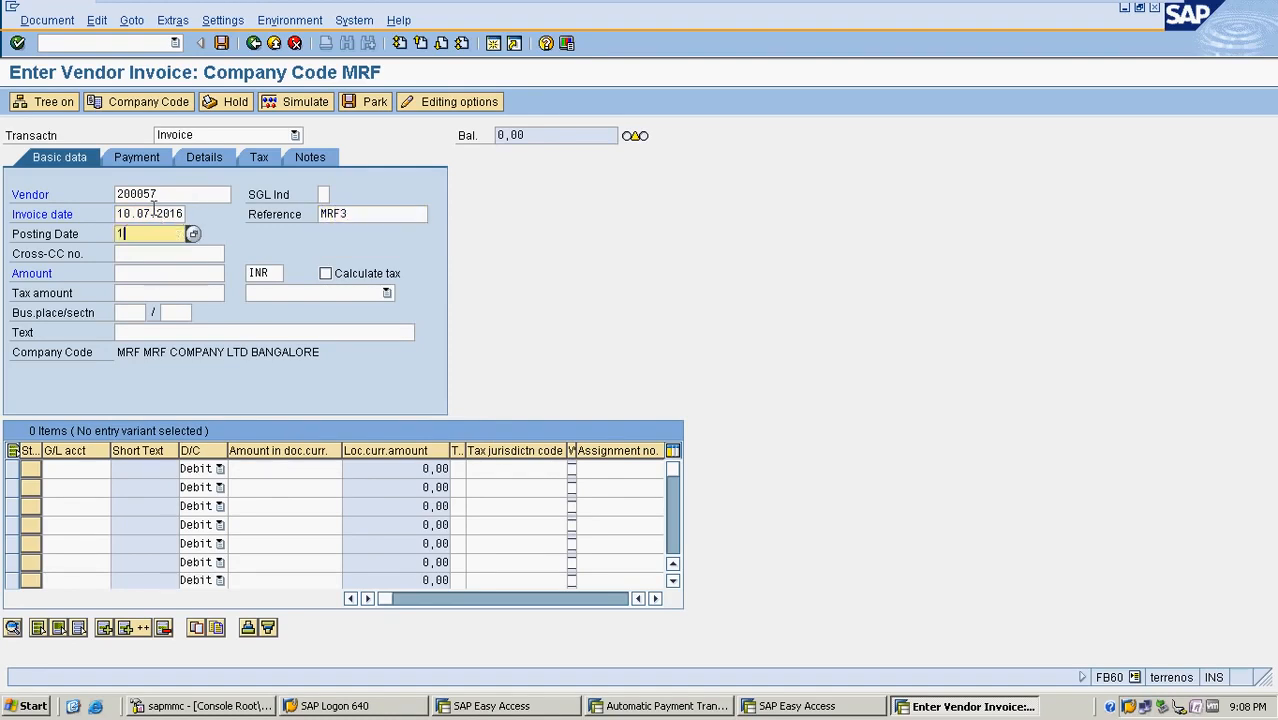
{"action": "type", "text": "0.07.2016"}
{"action": "key", "text": "Tab"}
Step: Enter an invoice amount of 1000 INR and have tax calculated with tax code V1 (INPUT TAX 145)
{"action": "left_click", "coordinate": [134, 273]}
{"action": "type", "text": "1000"}
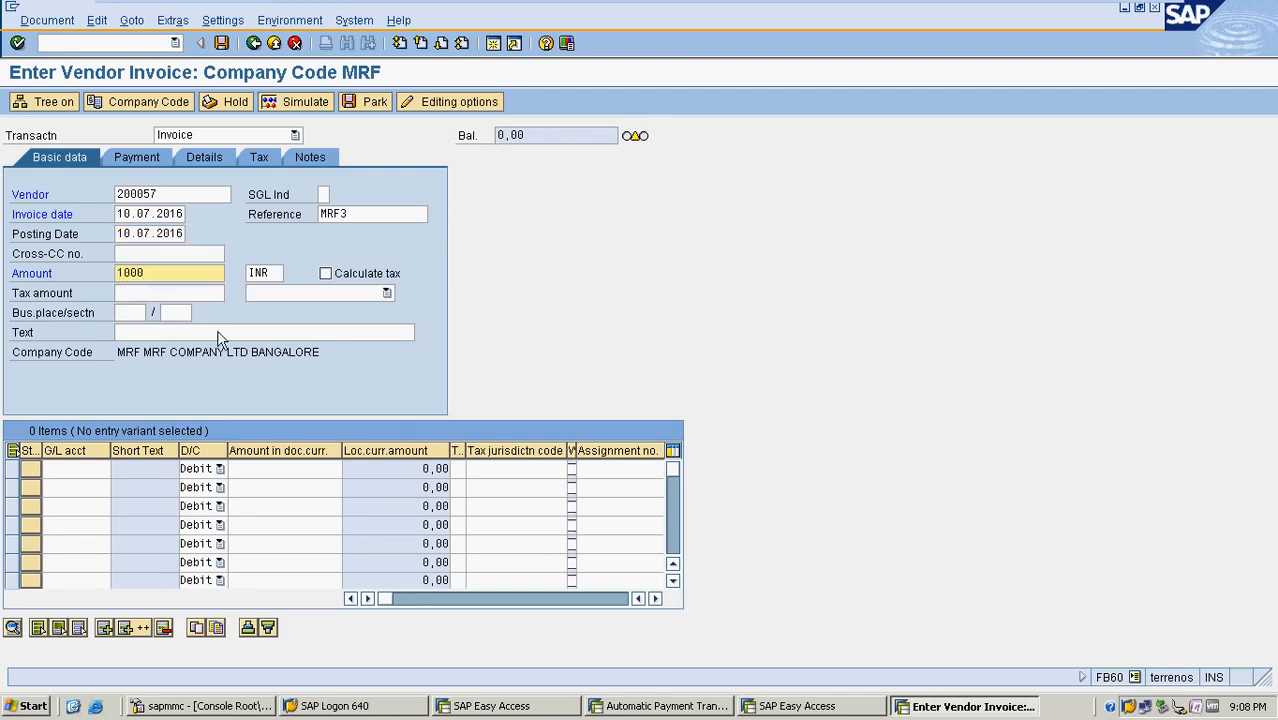
{"action": "left_click", "coordinate": [326, 273]}
{"action": "key", "text": "Return"}
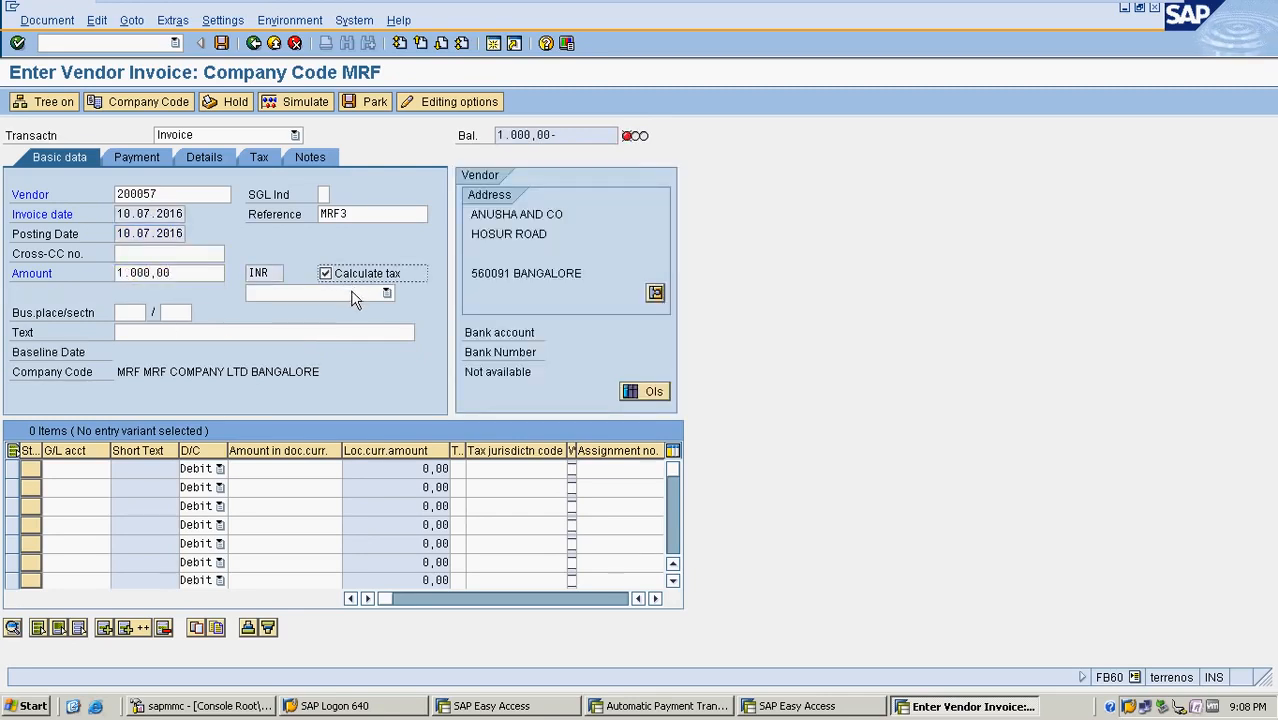
{"action": "left_click", "coordinate": [352, 294]}
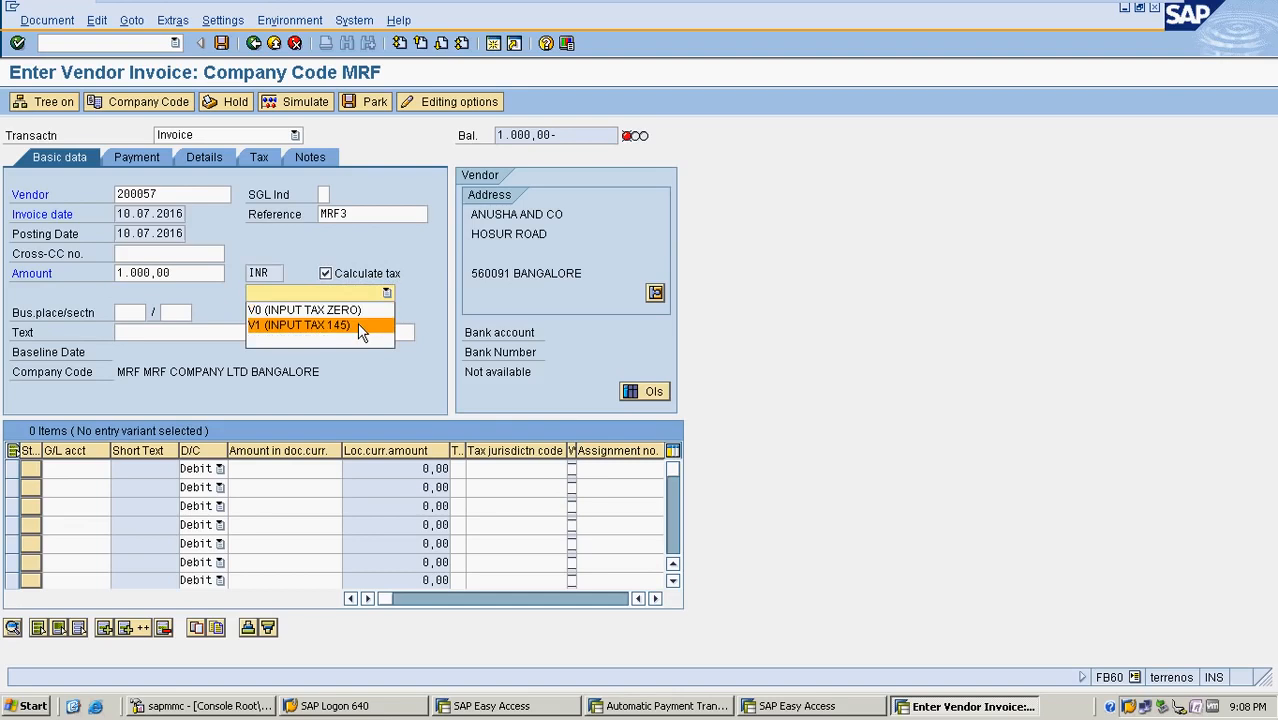
{"action": "left_click", "coordinate": [357, 325]}
Step: Choose G/L account 400003, Raw Materials, for the first line item of the invoice
{"action": "left_click", "coordinate": [107, 470]}
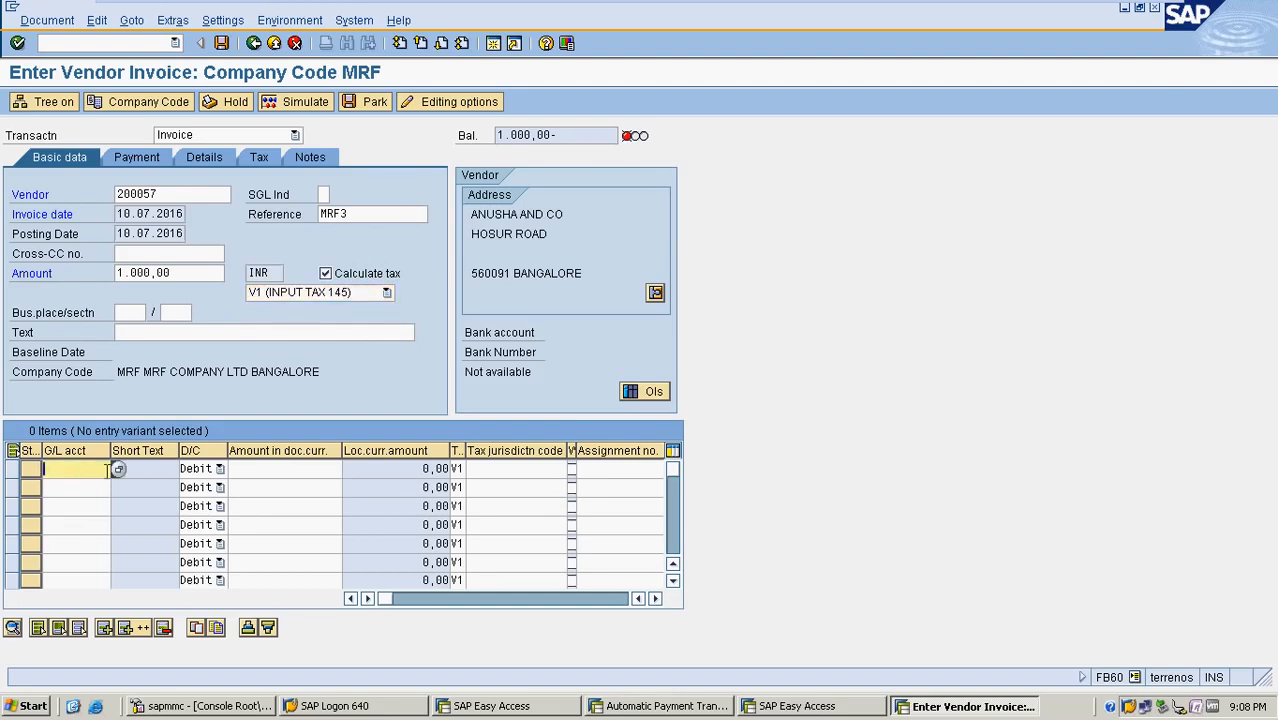
{"action": "left_click", "coordinate": [115, 468]}
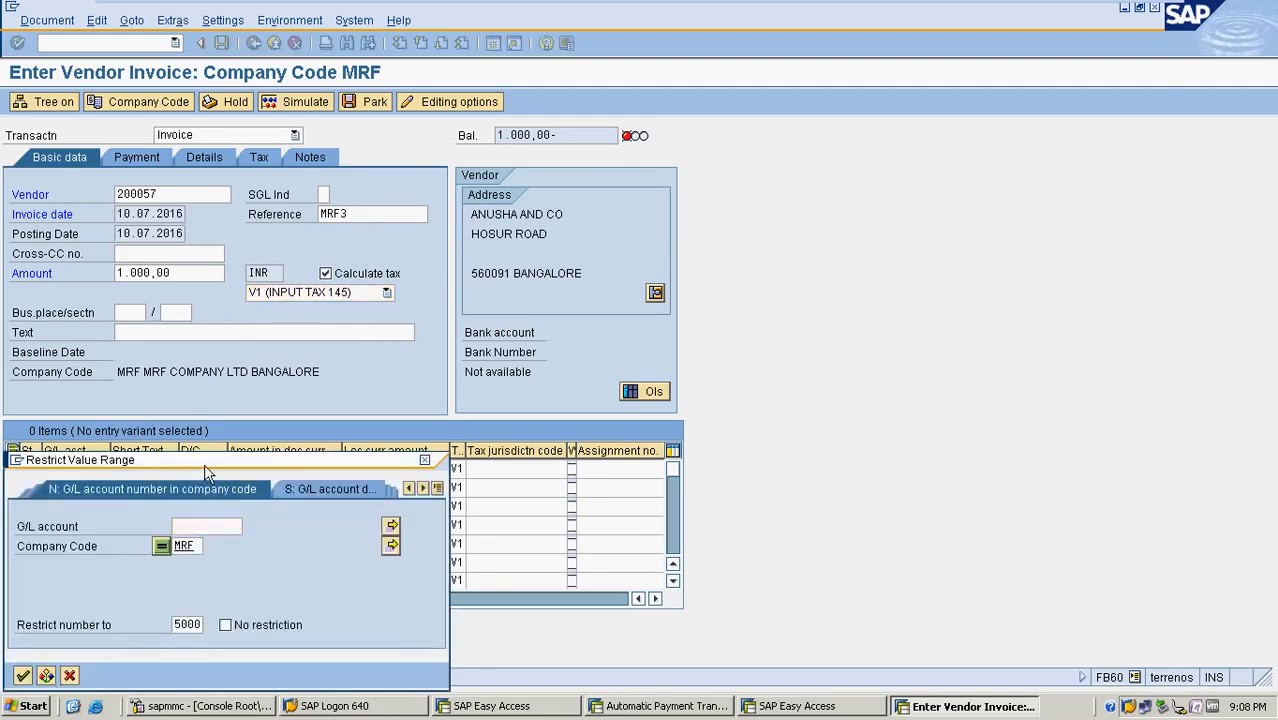
{"action": "key", "text": "Return"}
{"action": "scroll", "coordinate": [215, 530], "scroll_direction": "down", "scroll_amount": 3}
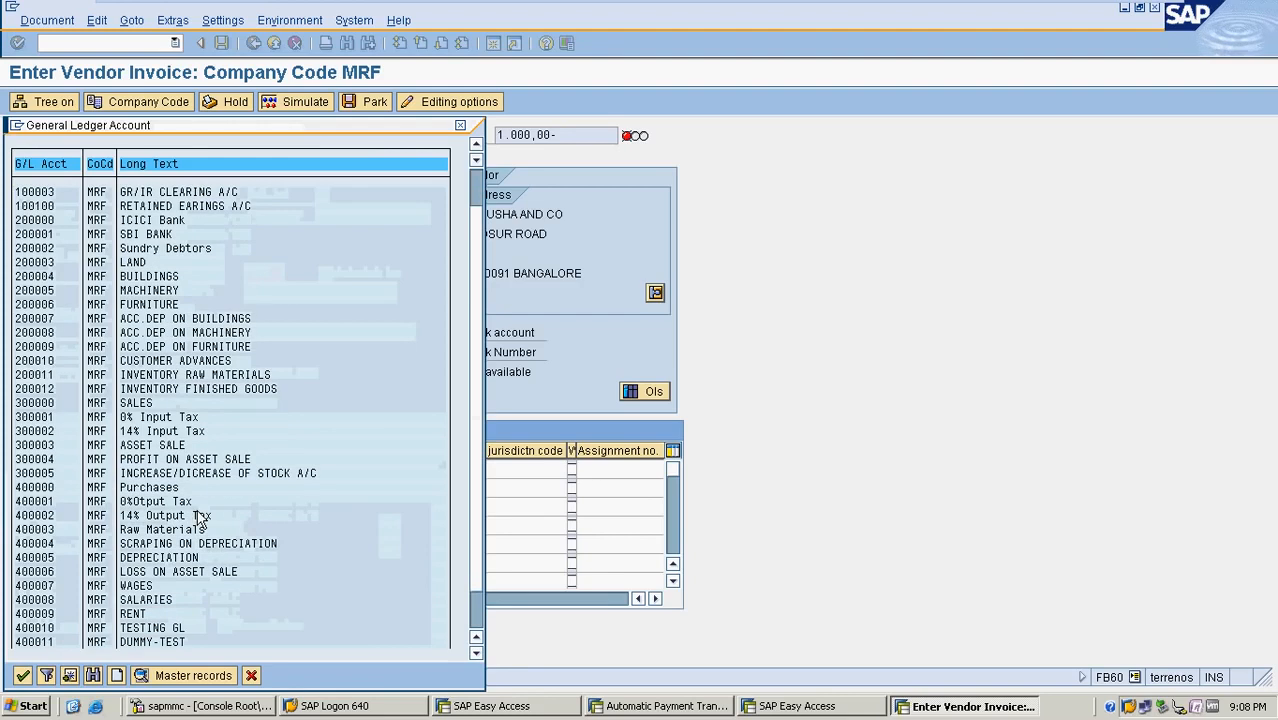
{"action": "double_click", "coordinate": [170, 530]}
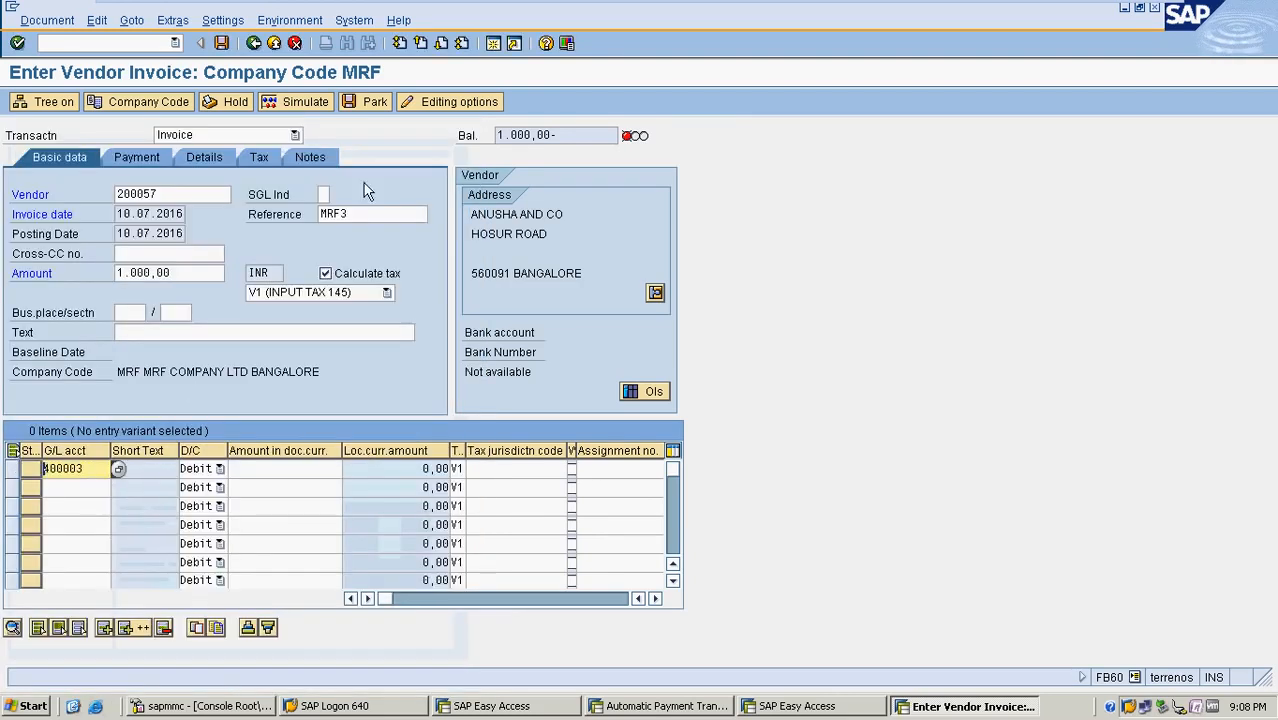
Step: Open FS00 in a new session and examine the control data of G/L account 400003, Raw Materials
{"action": "left_click", "coordinate": [492, 45]}
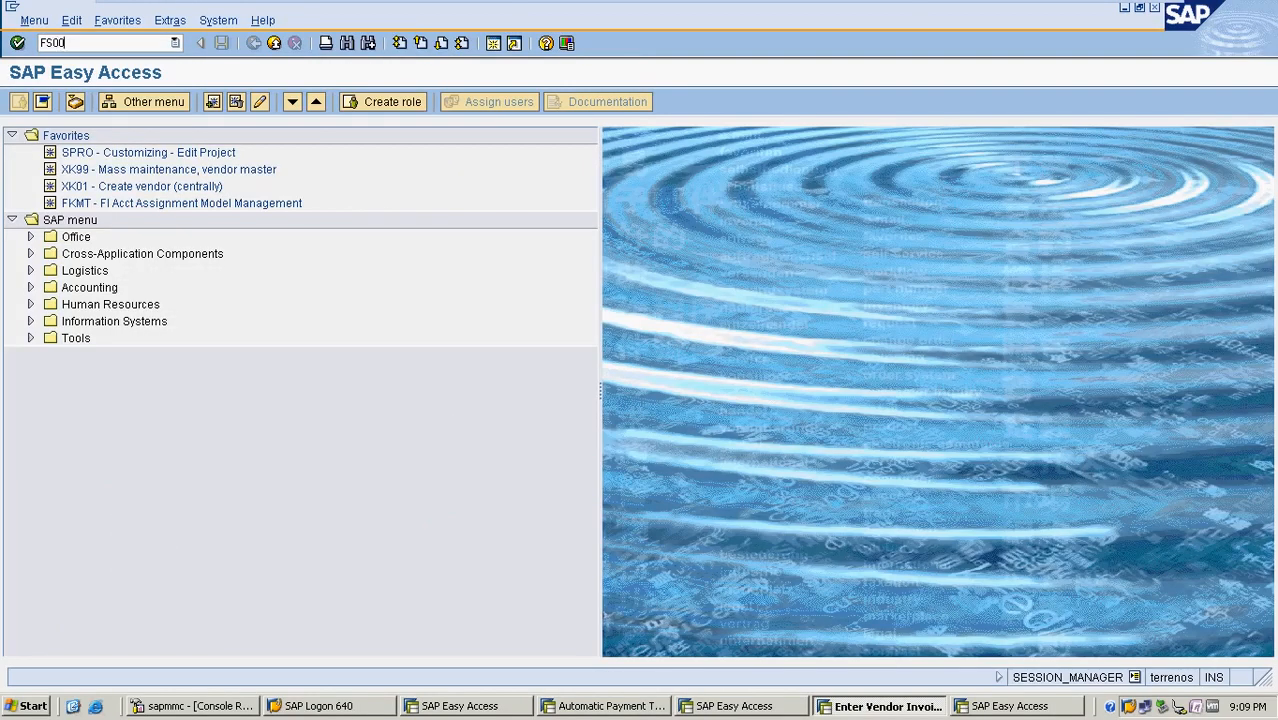
{"action": "key", "text": "Return"}
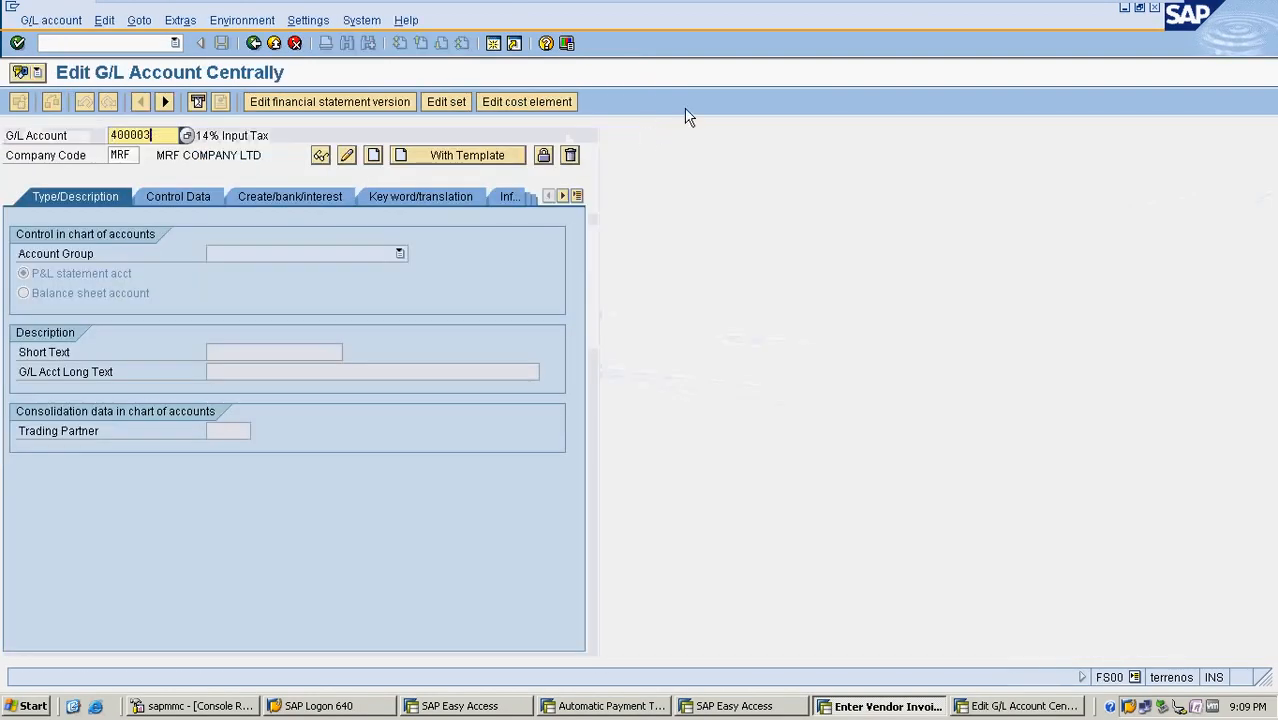
{"action": "left_click", "coordinate": [320, 155]}
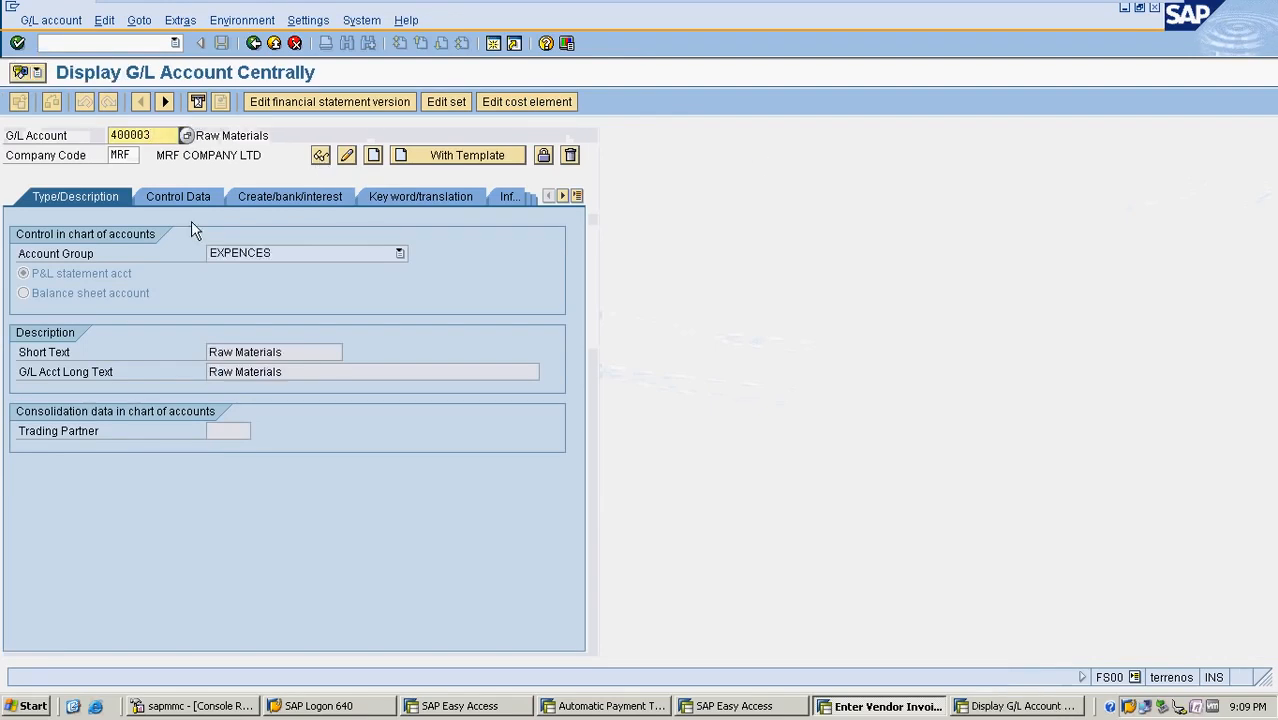
{"action": "left_click", "coordinate": [190, 195]}
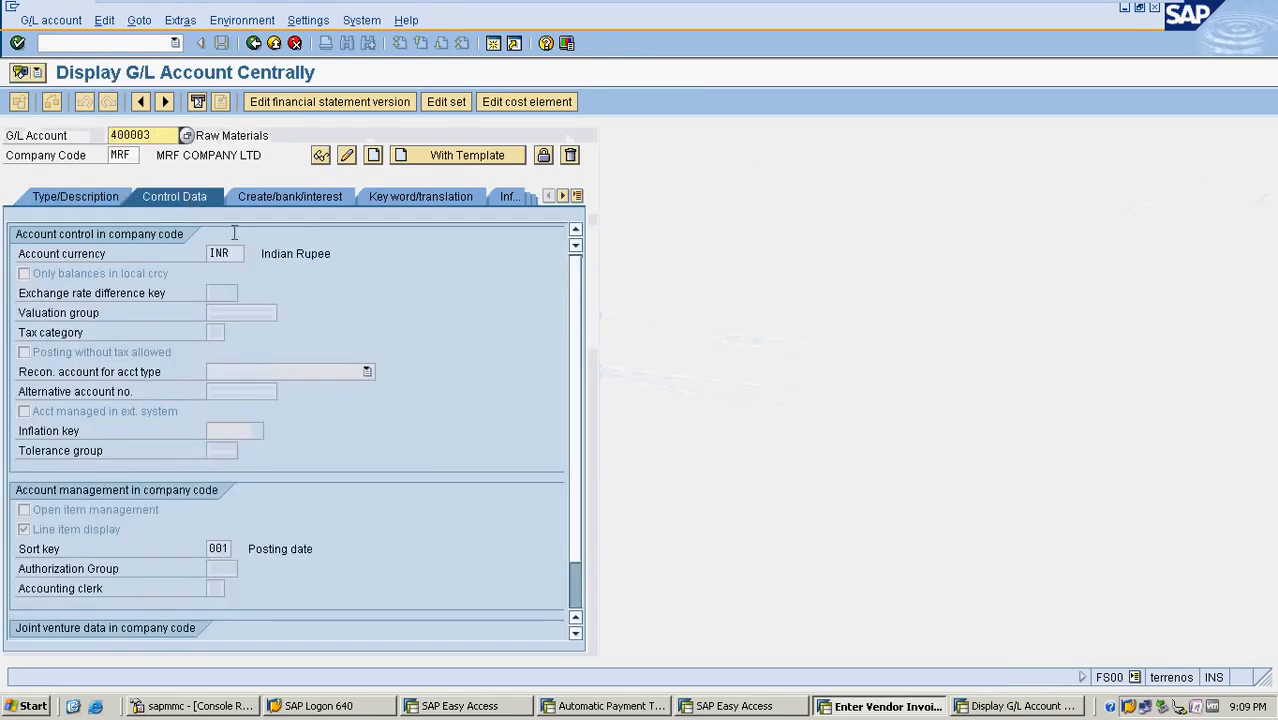
Step: Set the tax category of G/L account 400003 to * (all tax types allowed), permit posting without tax, and save the account
{"action": "left_click", "coordinate": [344, 156]}
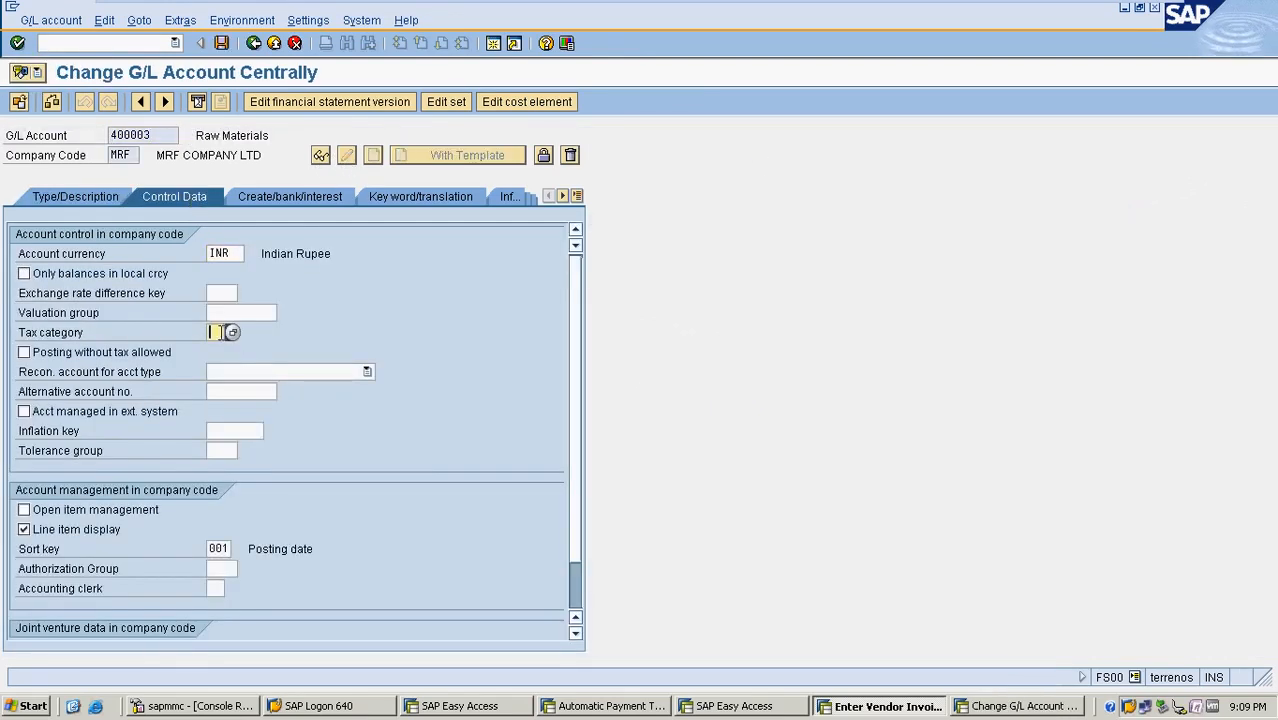
{"action": "left_click", "coordinate": [216, 333]}
{"action": "left_click", "coordinate": [235, 334]}
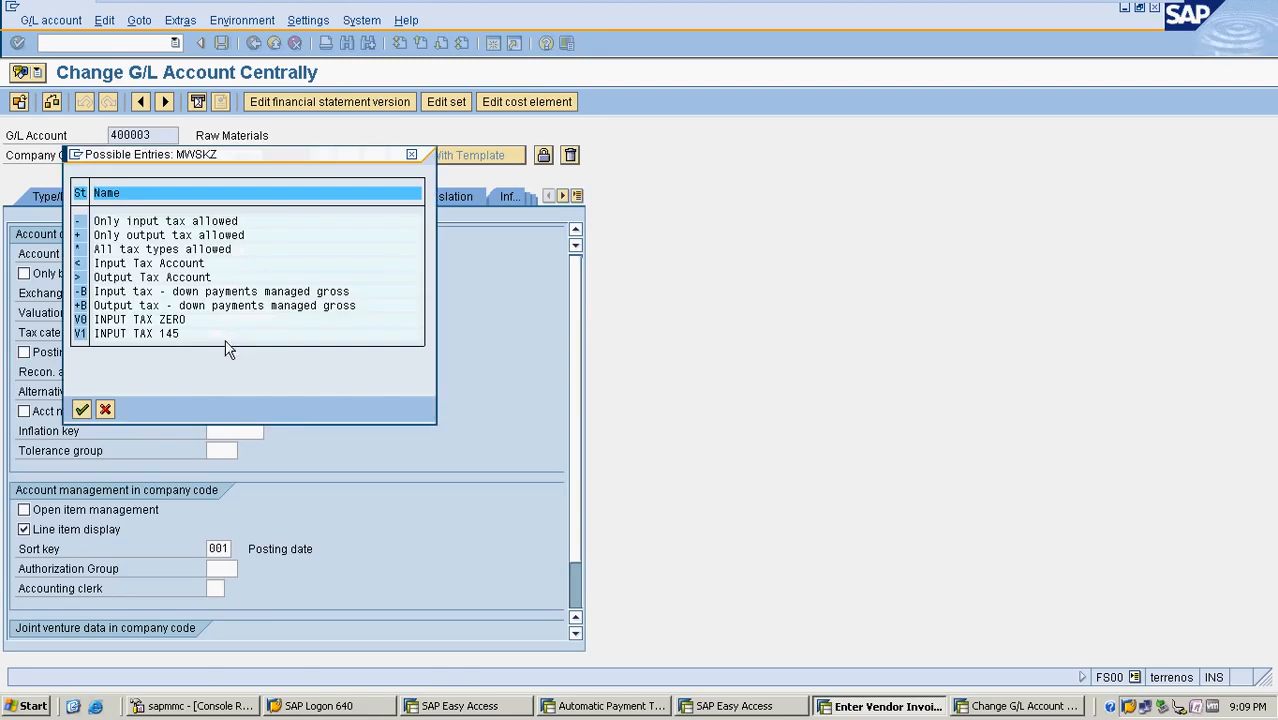
{"action": "double_click", "coordinate": [119, 250]}
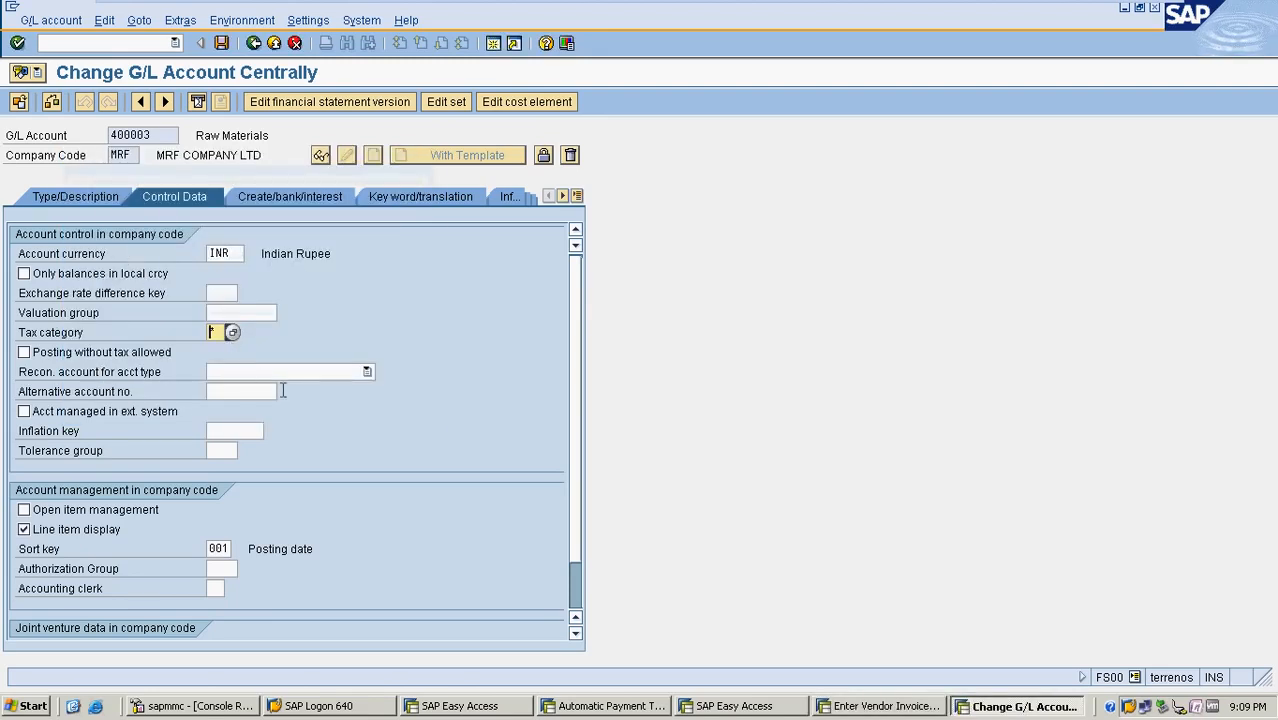
{"action": "key", "text": "Tab"}
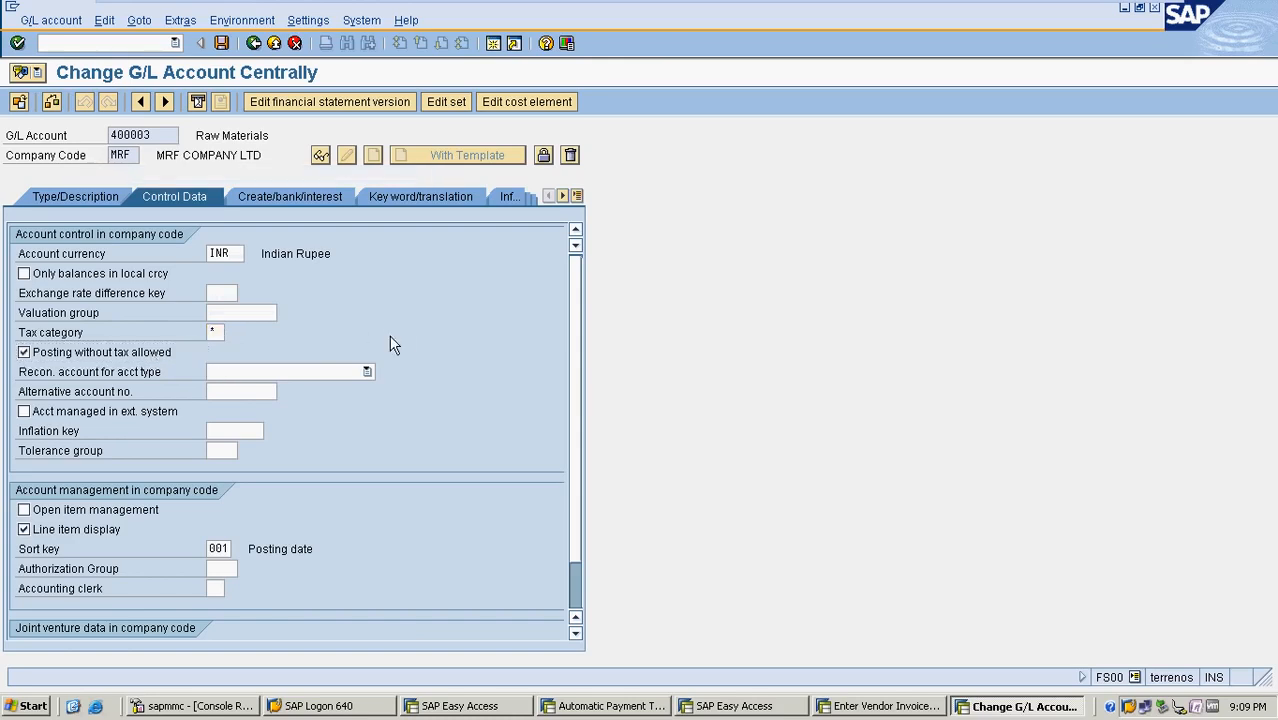
{"action": "key", "text": "Return"}
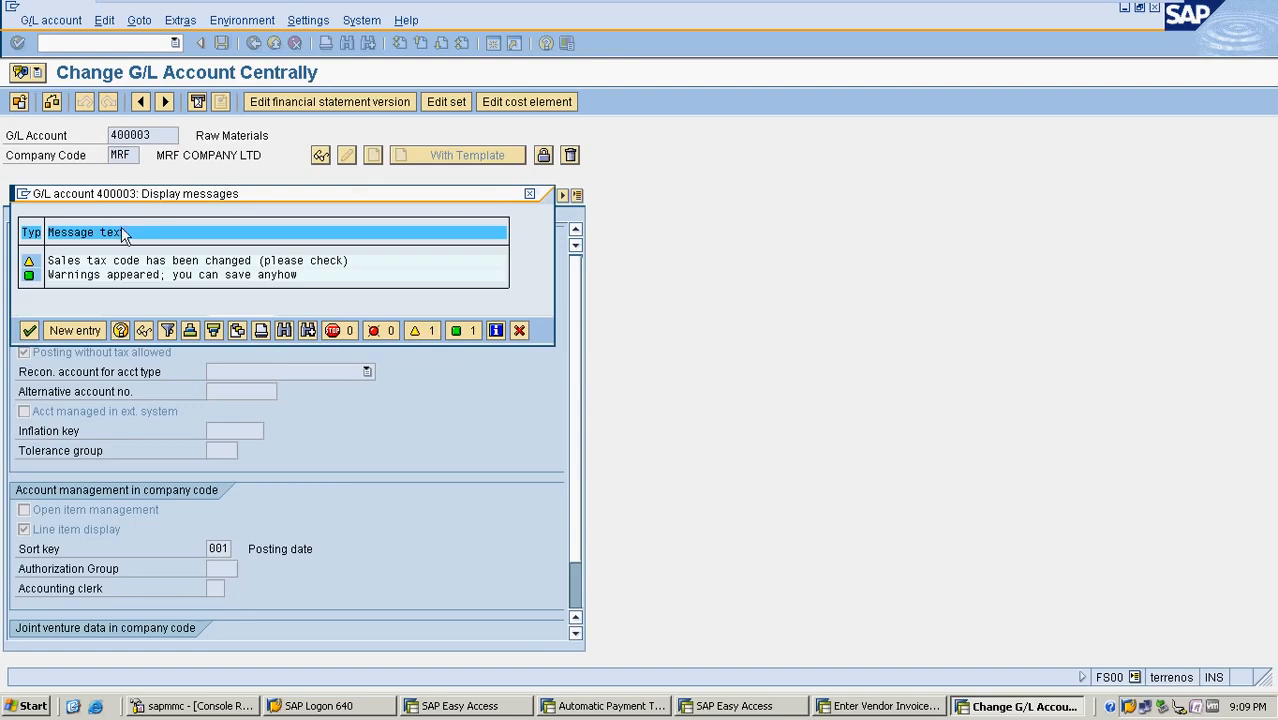
{"action": "left_click_drag", "start_coordinate": [132, 198], "coordinate": [466, 274]}
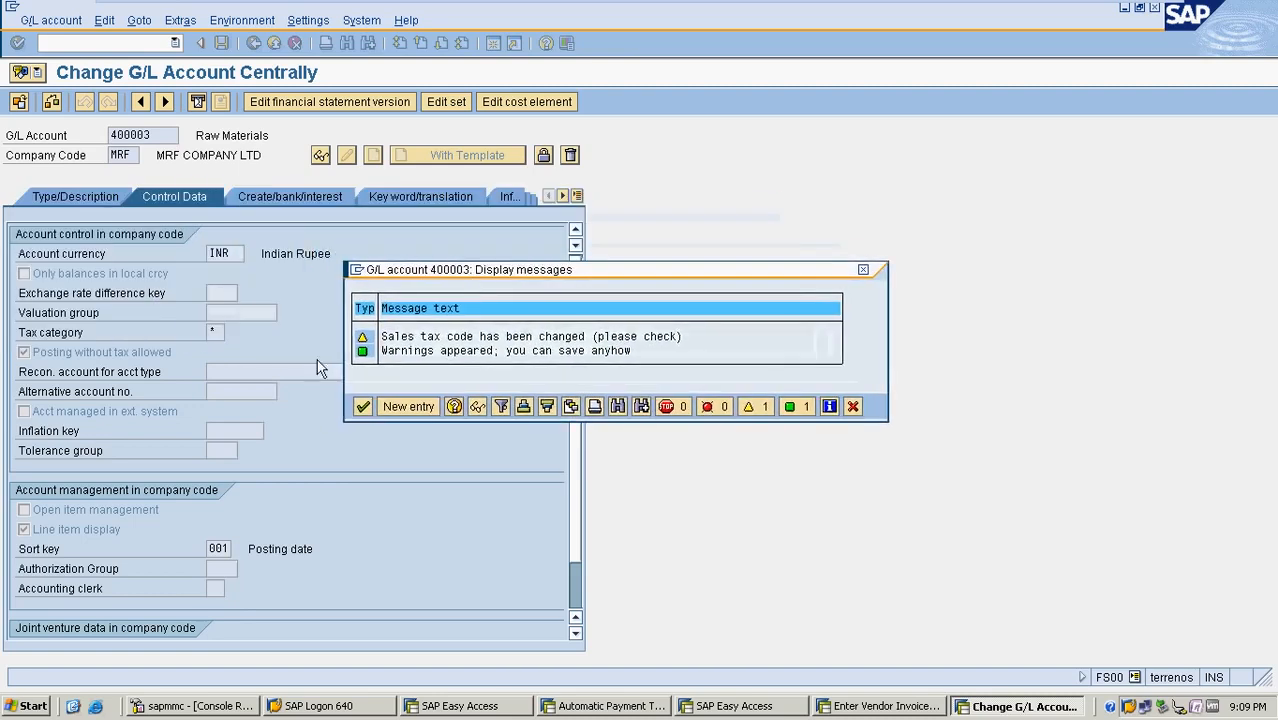
{"action": "left_click", "coordinate": [362, 407]}
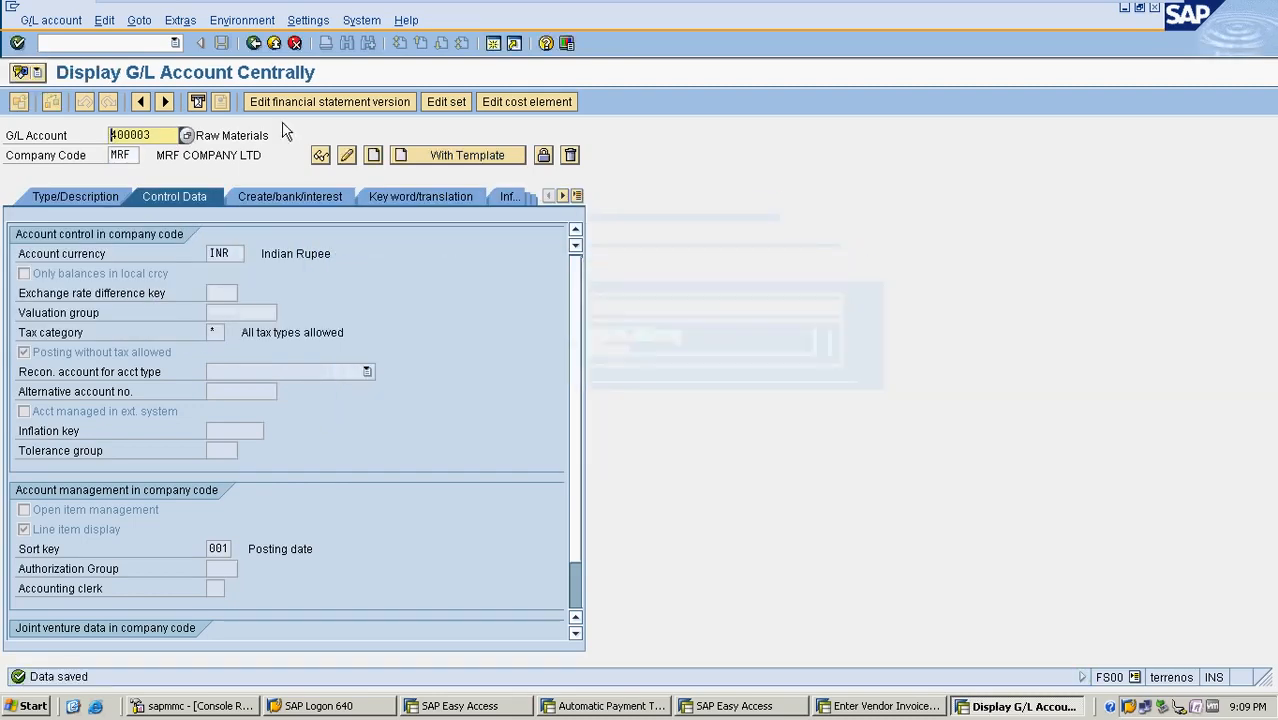
{"action": "left_click", "coordinate": [253, 43]}
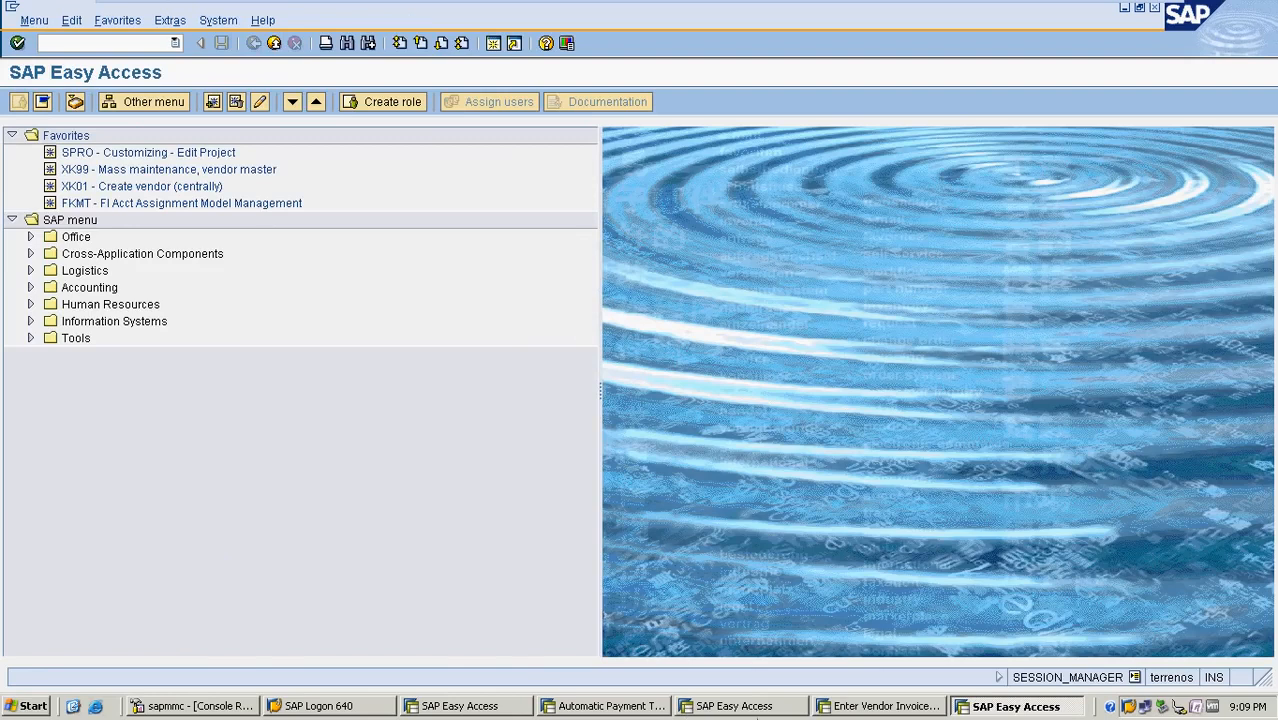
Step: Return to the vendor invoice and complete the 400003 debit line with amount 1000 and the suggested PURCHARGE text
{"action": "left_click", "coordinate": [876, 707]}
{"action": "left_click", "coordinate": [290, 470]}
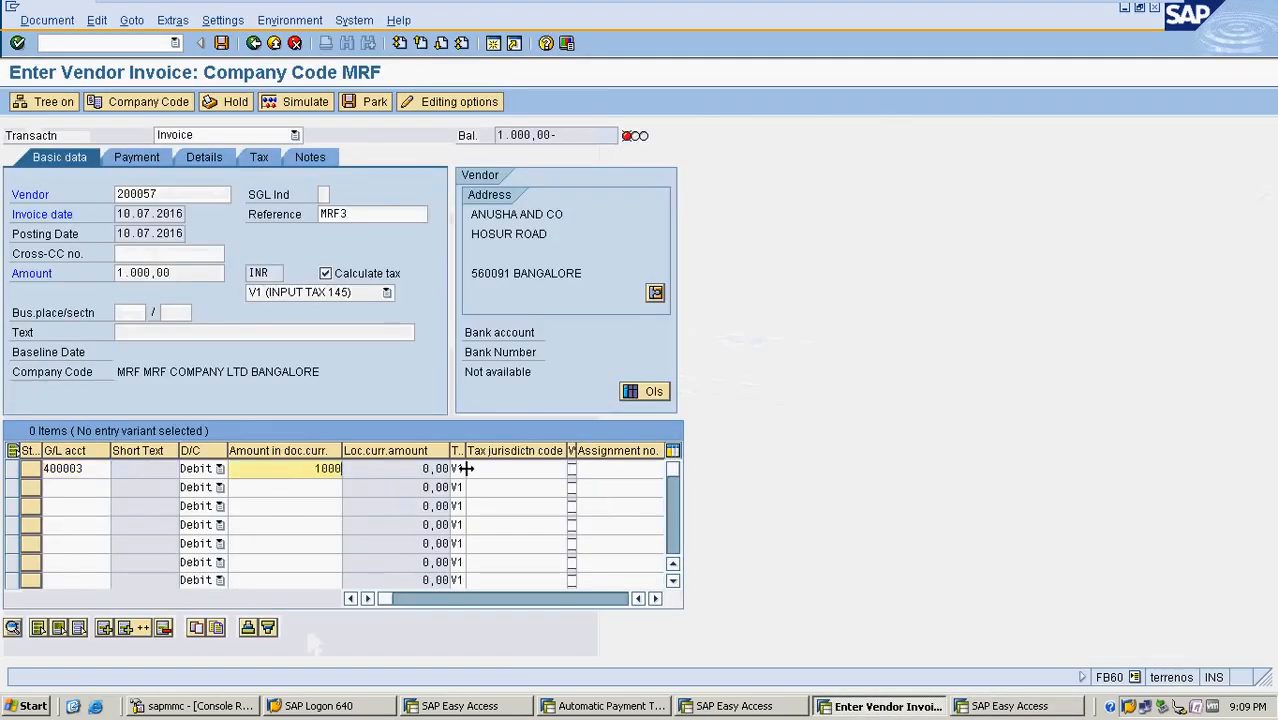
{"action": "left_click", "coordinate": [498, 471]}
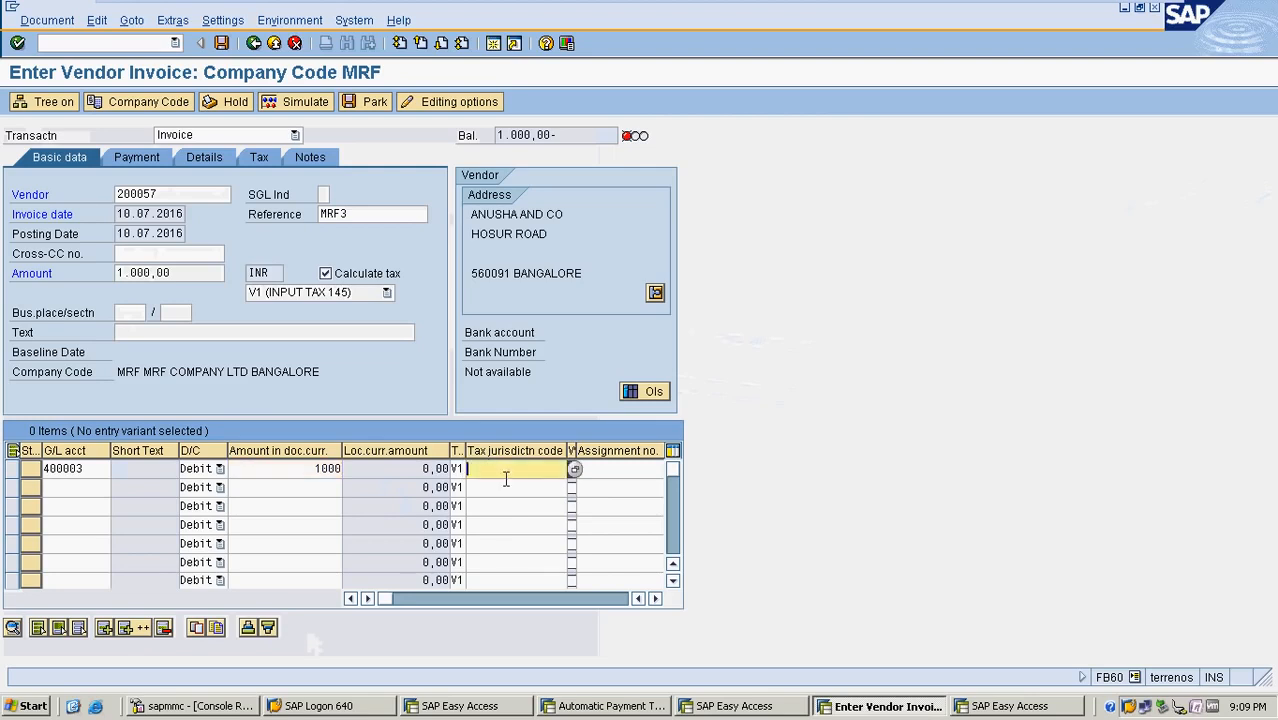
{"action": "key", "text": "Tab"}
{"action": "key", "text": "Tab"}
{"action": "key", "text": "Tab"}
{"action": "key", "text": "Tab"}
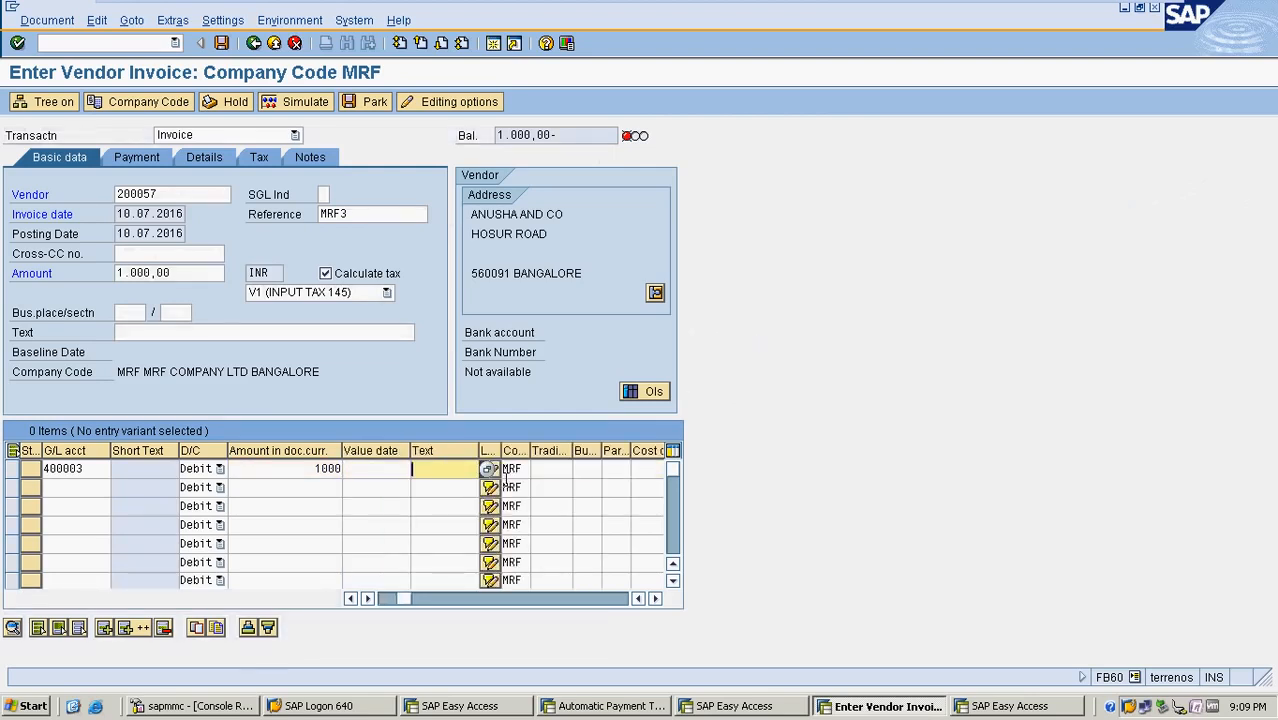
{"action": "type", "text": "P"}
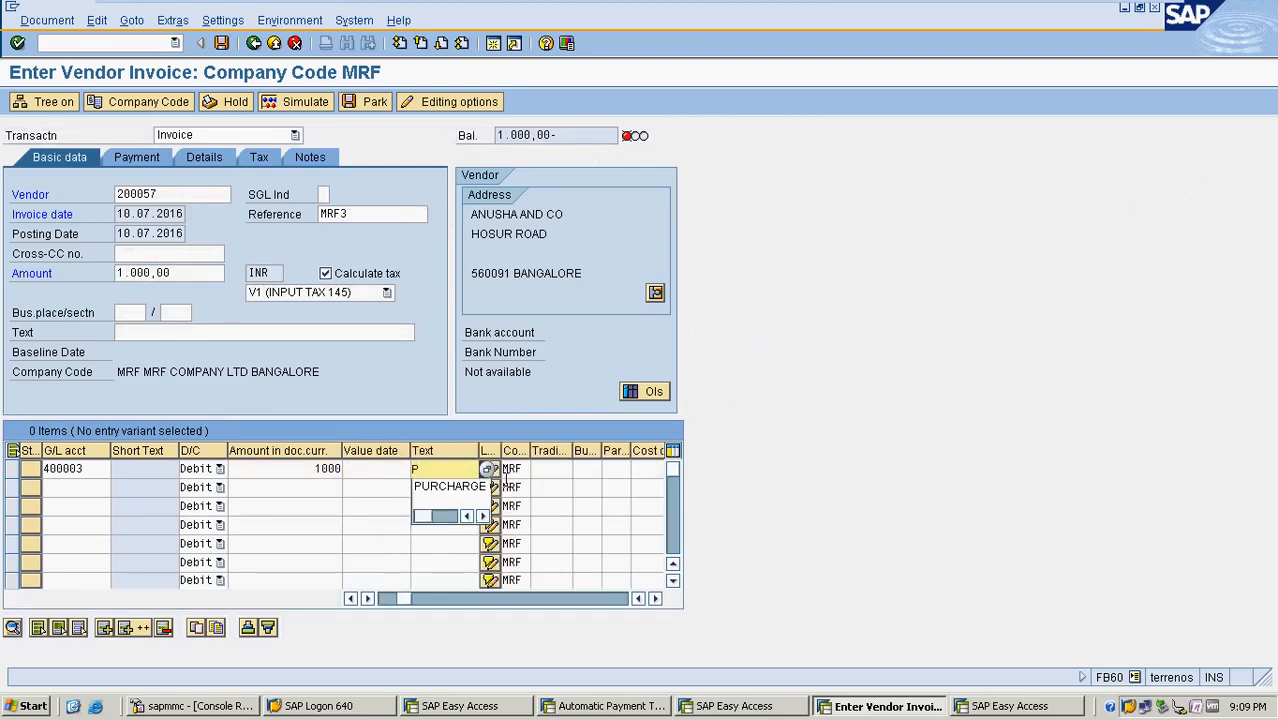
{"action": "left_click", "coordinate": [459, 489]}
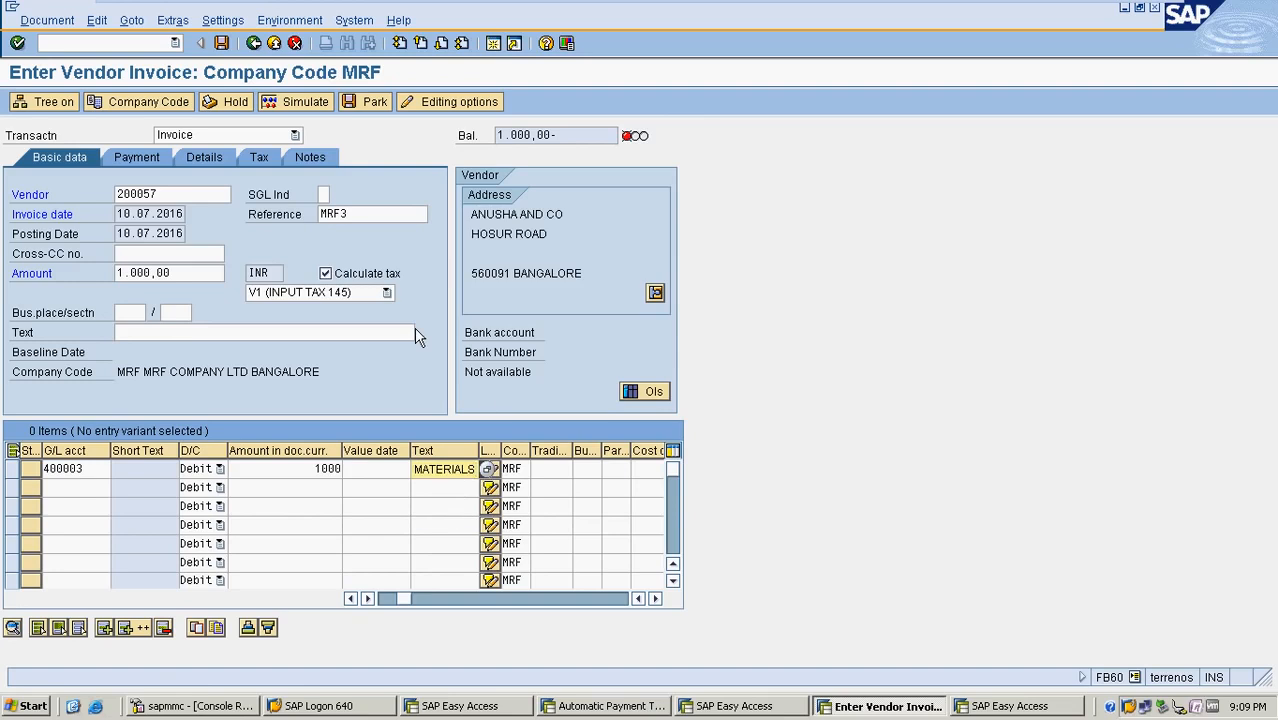
{"action": "key", "text": "Return"}
{"action": "key", "text": "Return"}
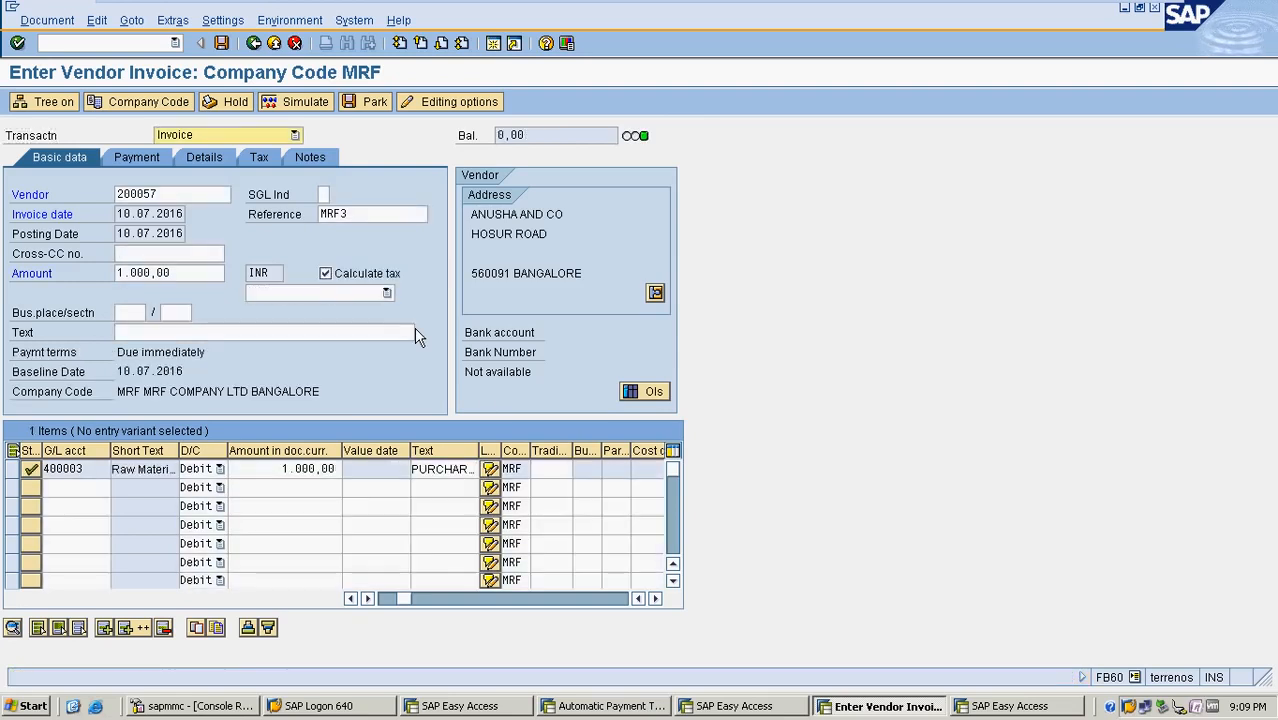
Step: Check the payment data and the calculated tax of the vendor invoice
{"action": "left_click", "coordinate": [150, 160]}
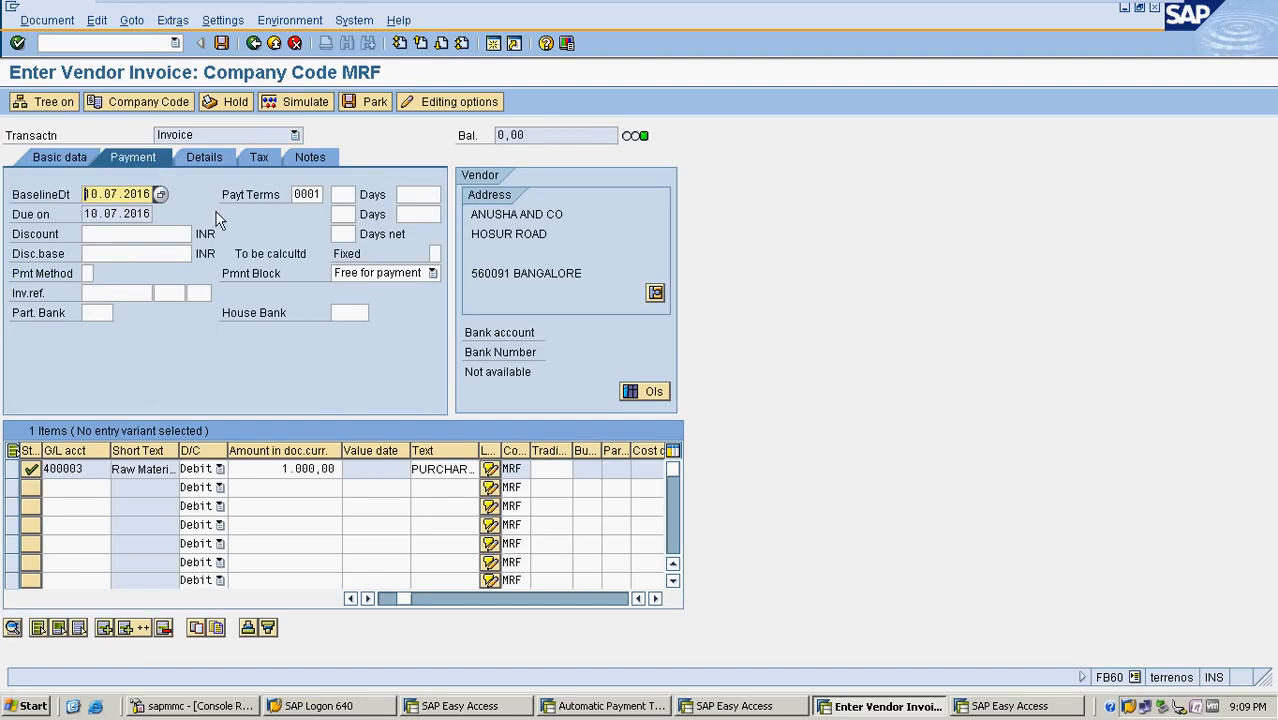
{"action": "left_click", "coordinate": [262, 166]}
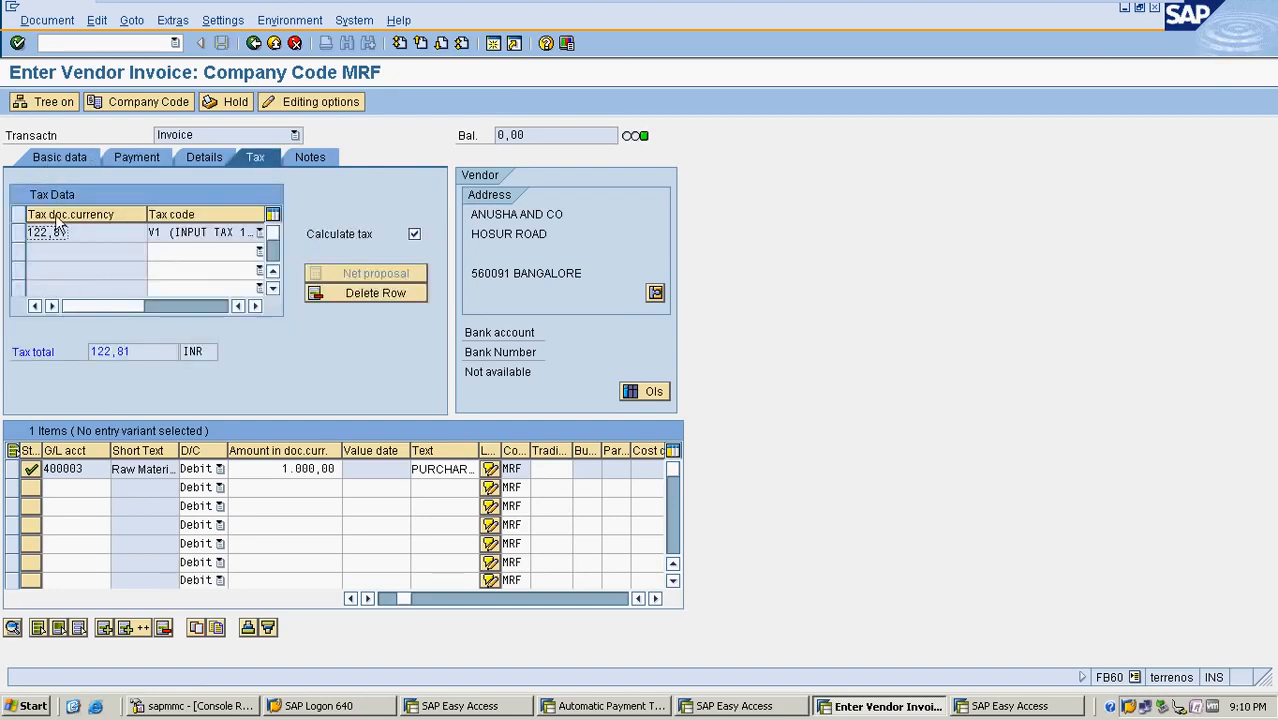
{"action": "left_click", "coordinate": [59, 158]}
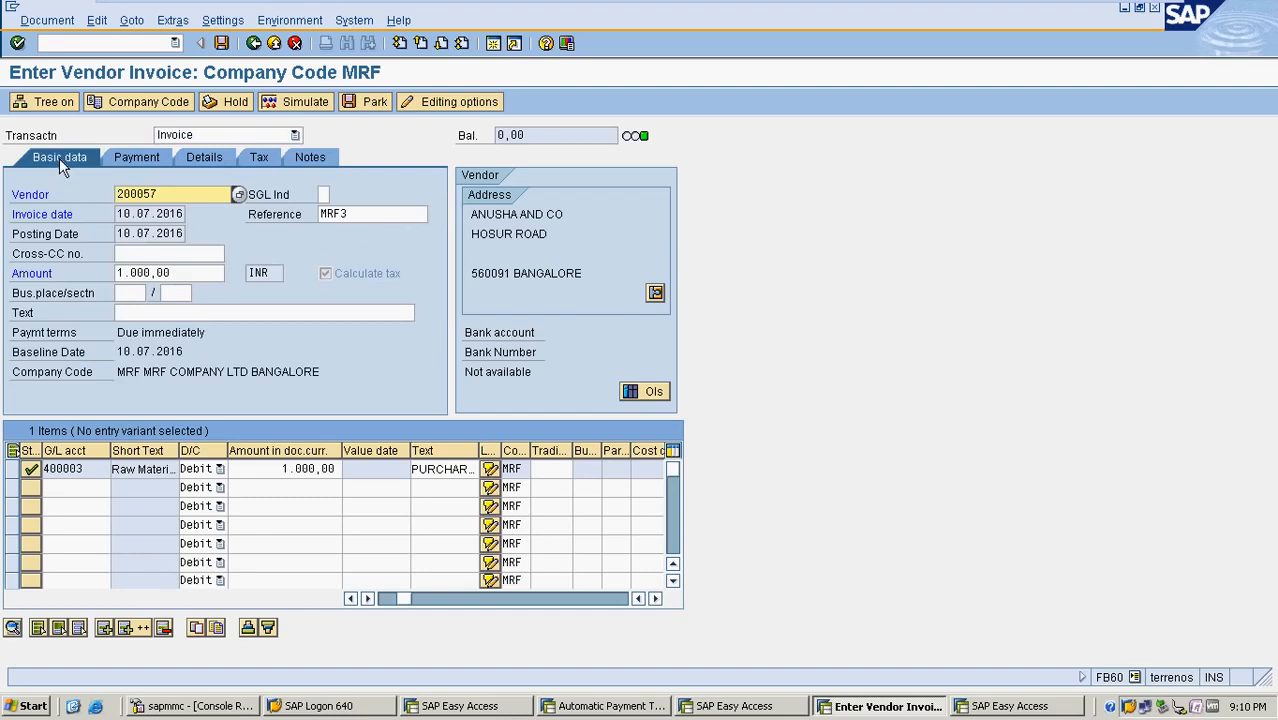
Step: Simulate the vendor invoice, review its vendor, raw materials and input tax lines, and post the document
{"action": "left_click", "coordinate": [303, 103]}
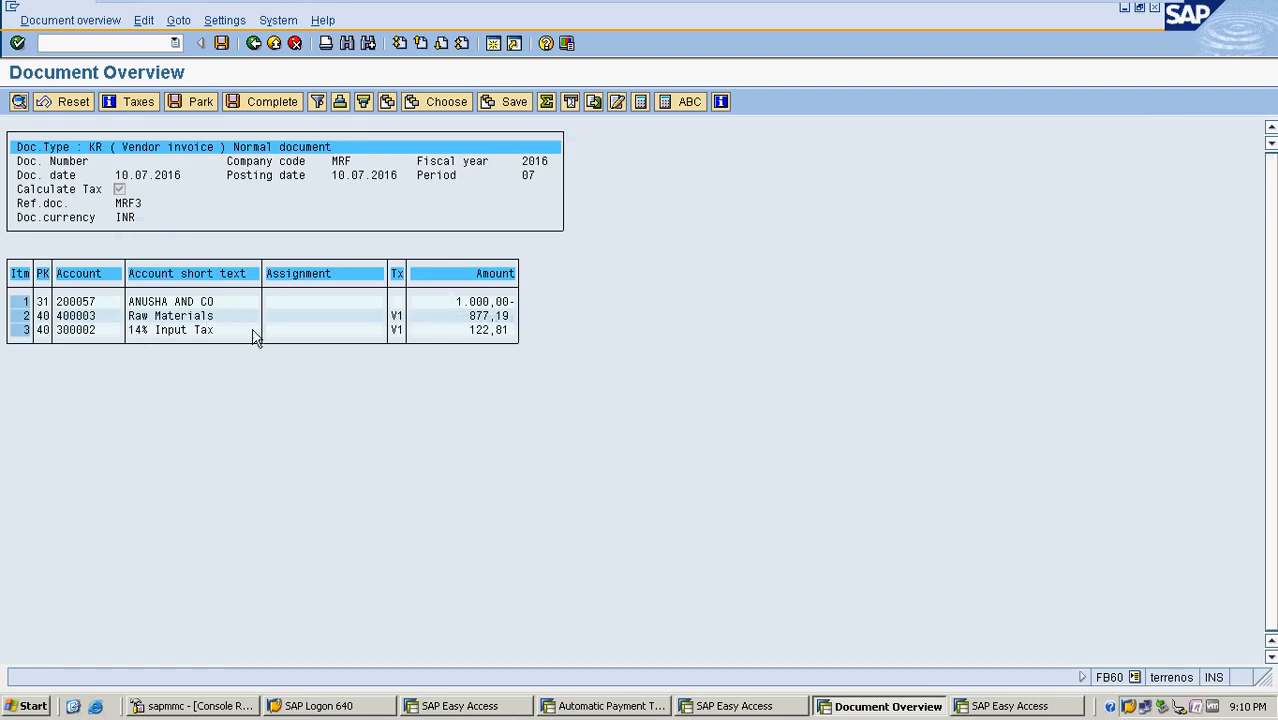
{"action": "left_click_drag", "start_coordinate": [463, 331], "coordinate": [513, 332]}
{"action": "left_click_drag", "start_coordinate": [131, 302], "coordinate": [234, 302]}
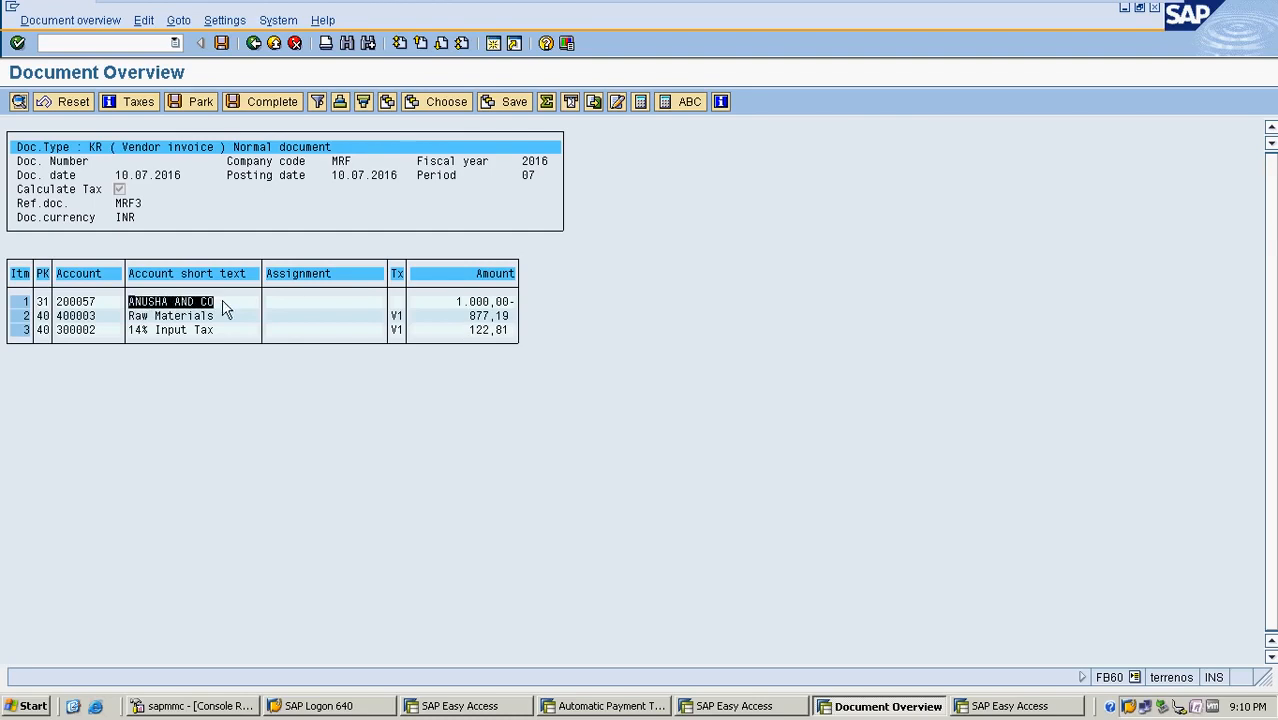
{"action": "left_click", "coordinate": [234, 306]}
{"action": "left_click_drag", "start_coordinate": [445, 304], "coordinate": [533, 302]}
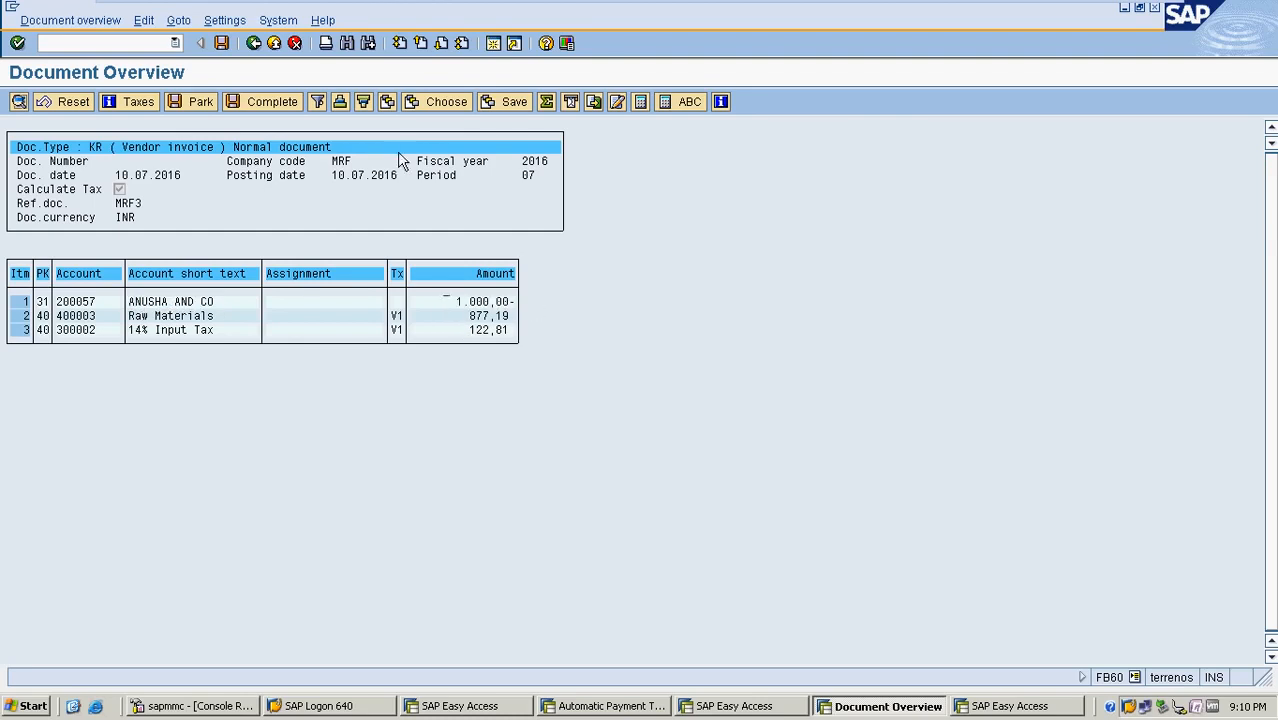
{"action": "left_click", "coordinate": [222, 45]}
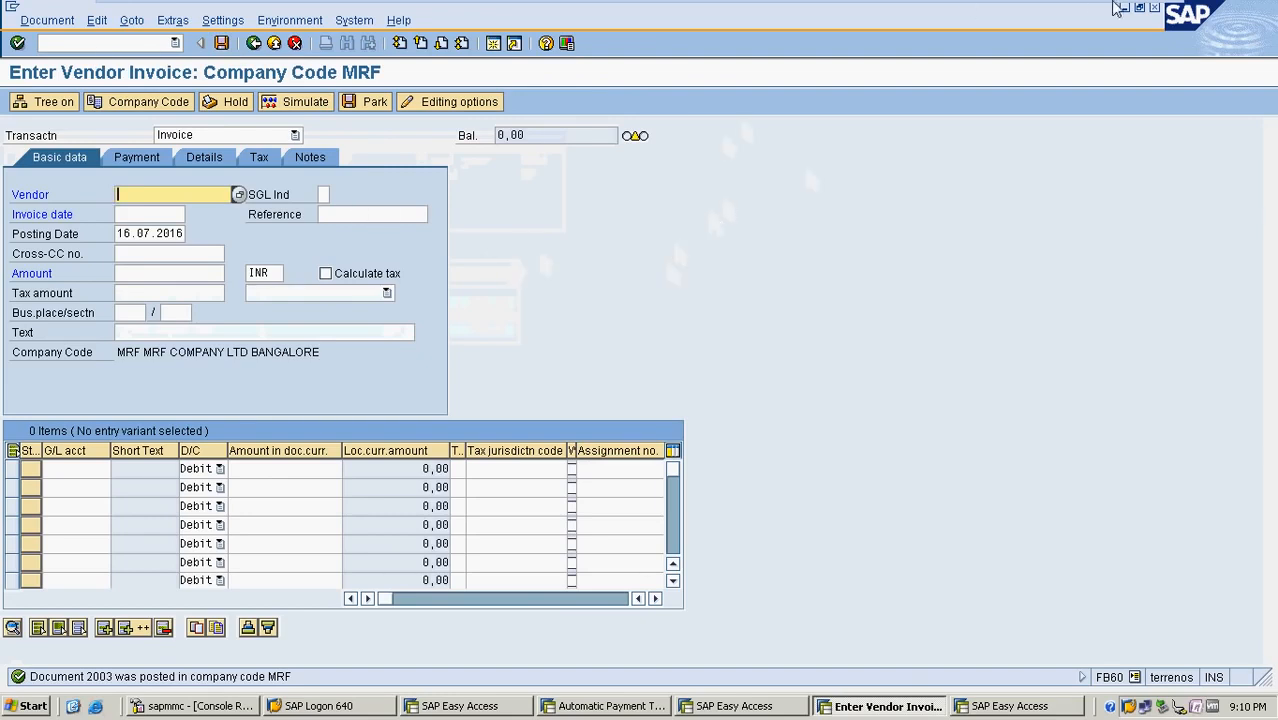
Step: Switch to the Windows Server 2003 virtual machine and open tax code maintenance (FTXP) for country IN
{"action": "left_click", "coordinate": [1112, 12]}
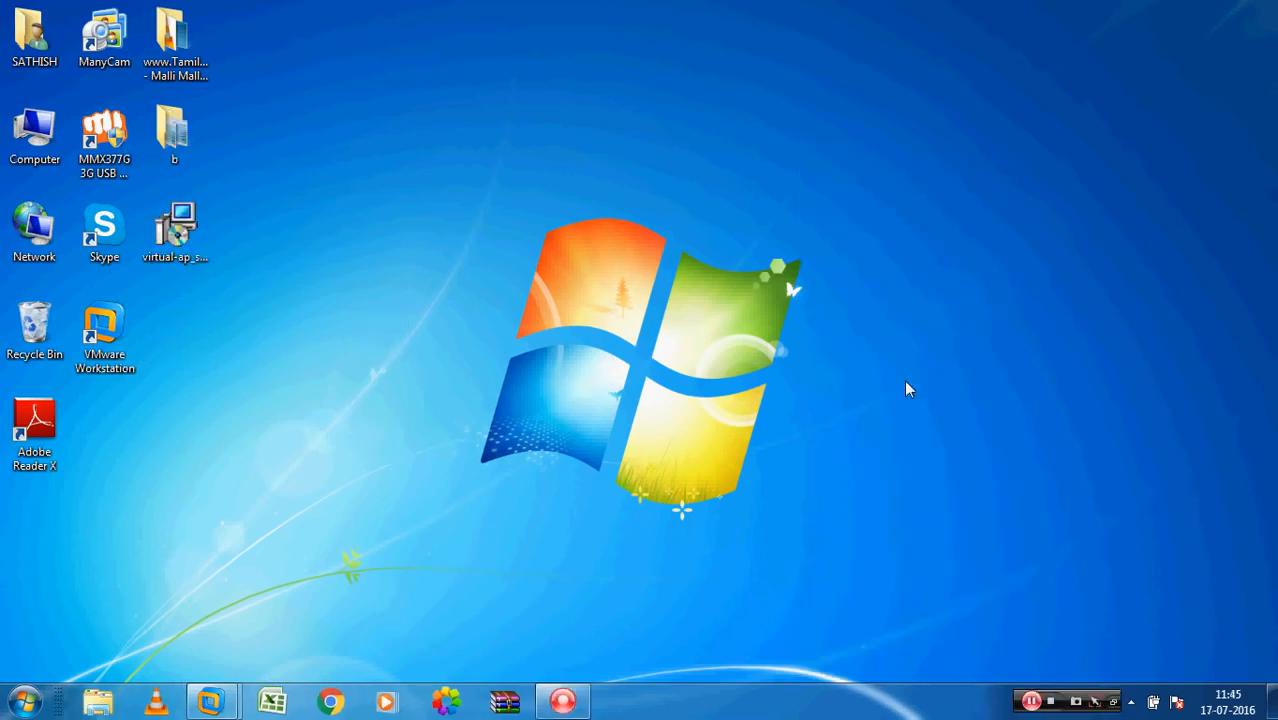
{"action": "mouse_move", "coordinate": [206, 695]}
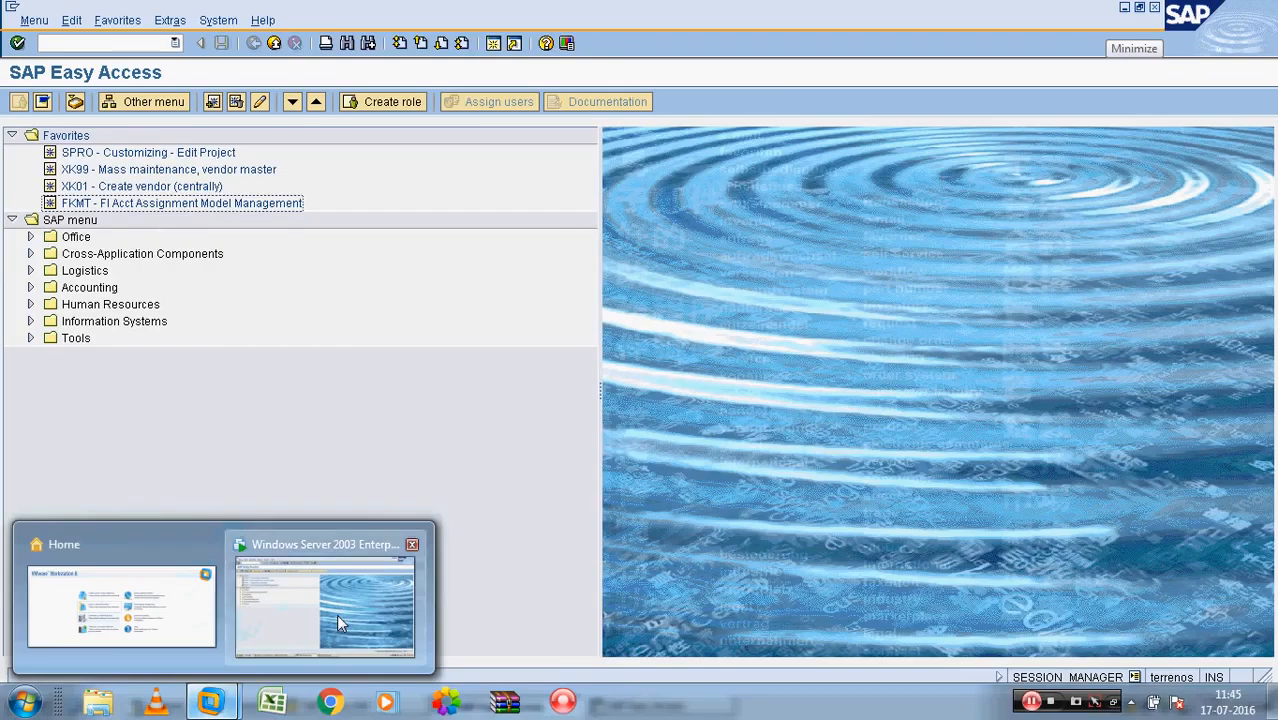
{"action": "left_click", "coordinate": [336, 614]}
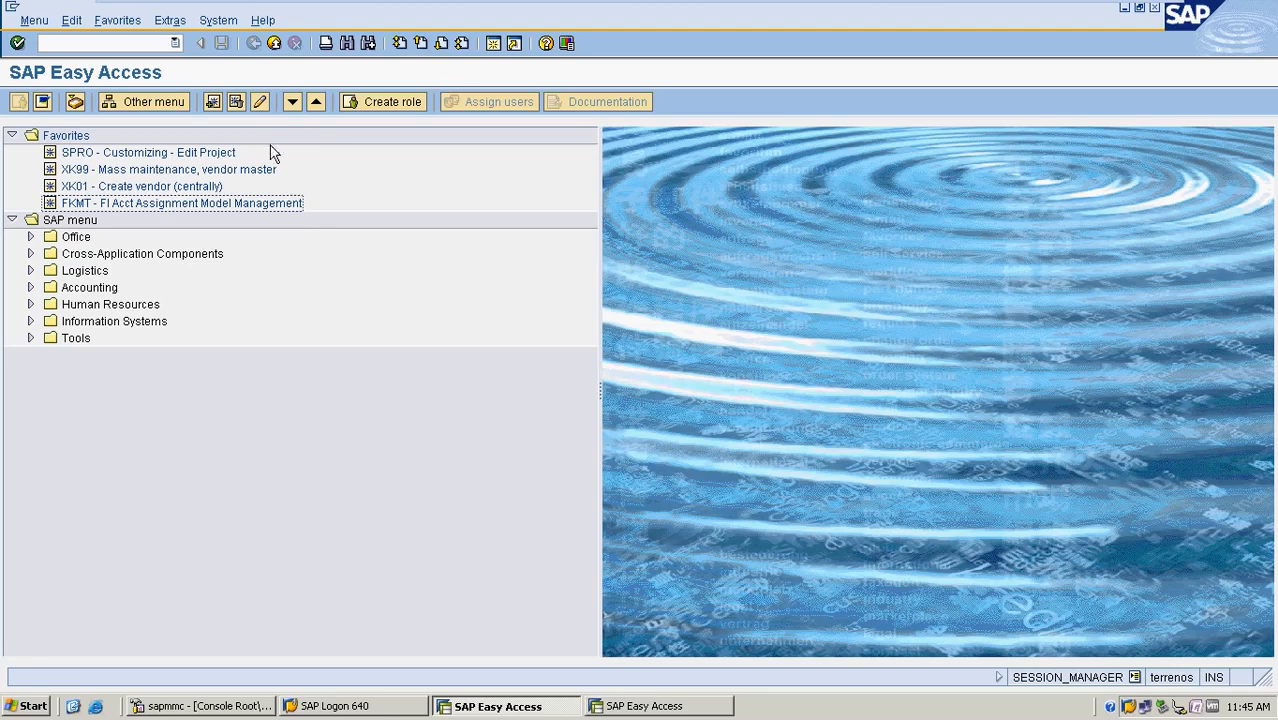
{"action": "left_click", "coordinate": [136, 43]}
{"action": "type", "text": "FTXP"}
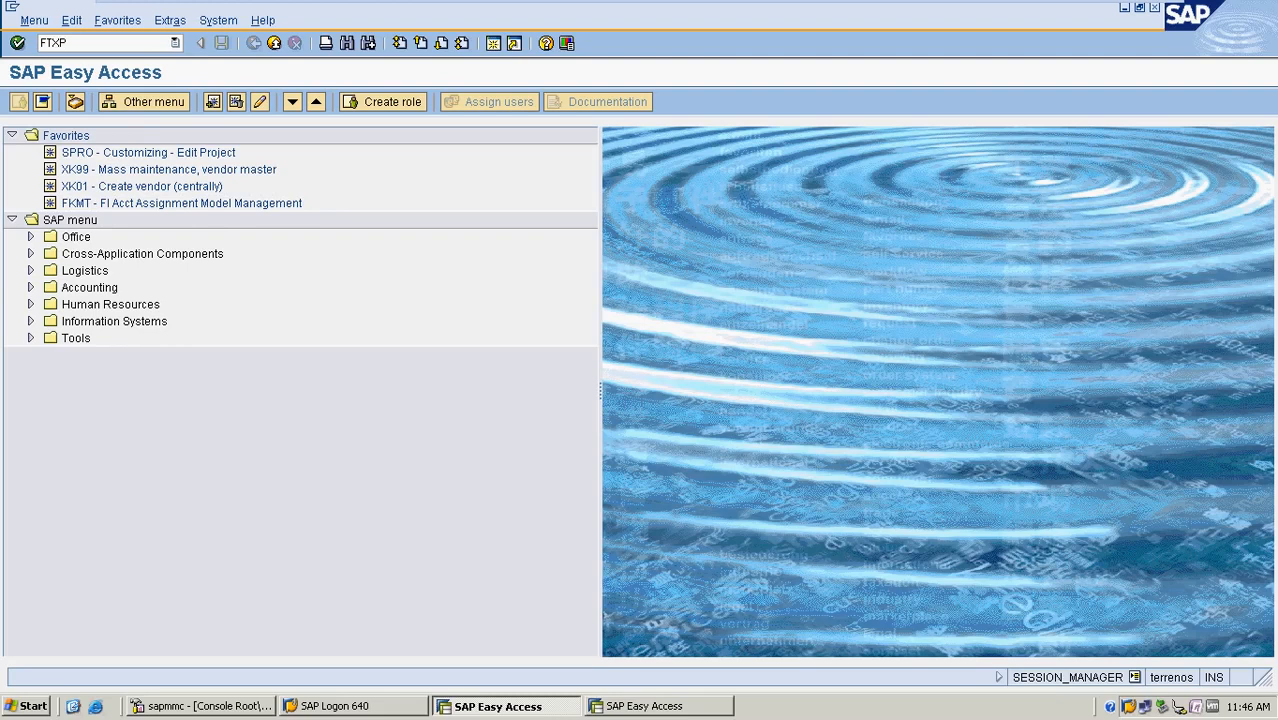
{"action": "key", "text": "Return"}
{"action": "type", "text": "IN"}
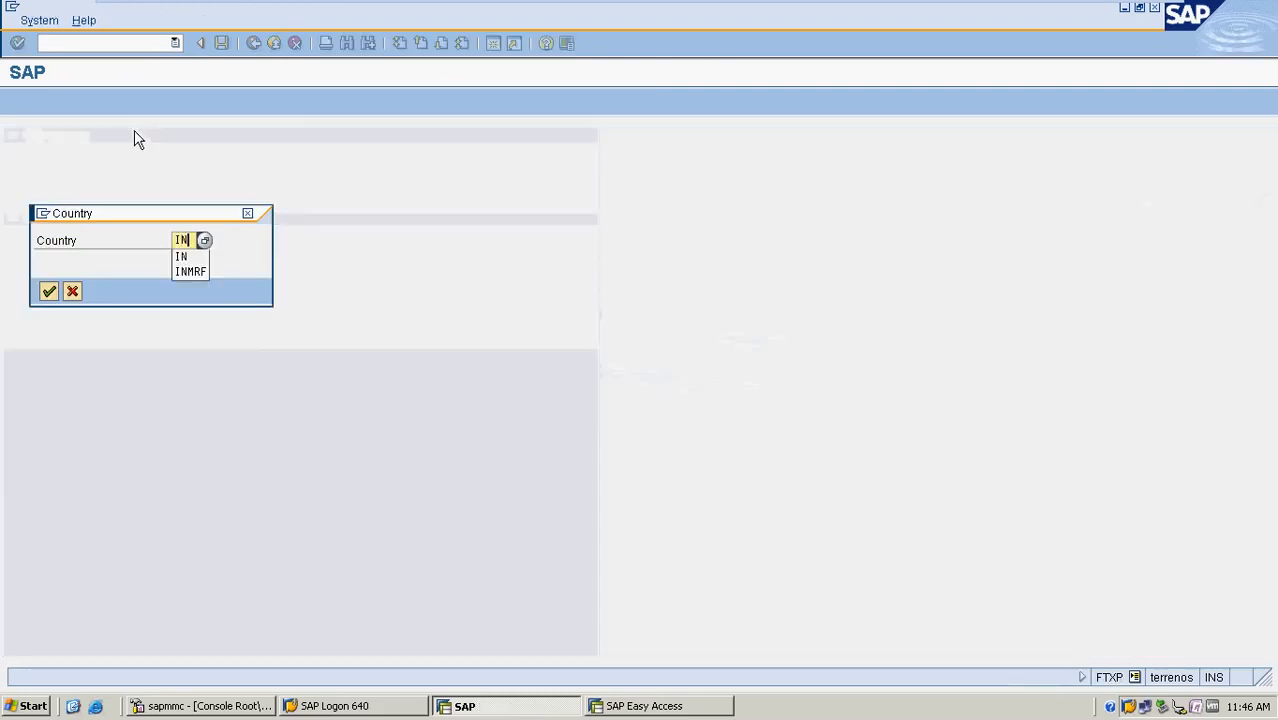
{"action": "key", "text": "Return"}
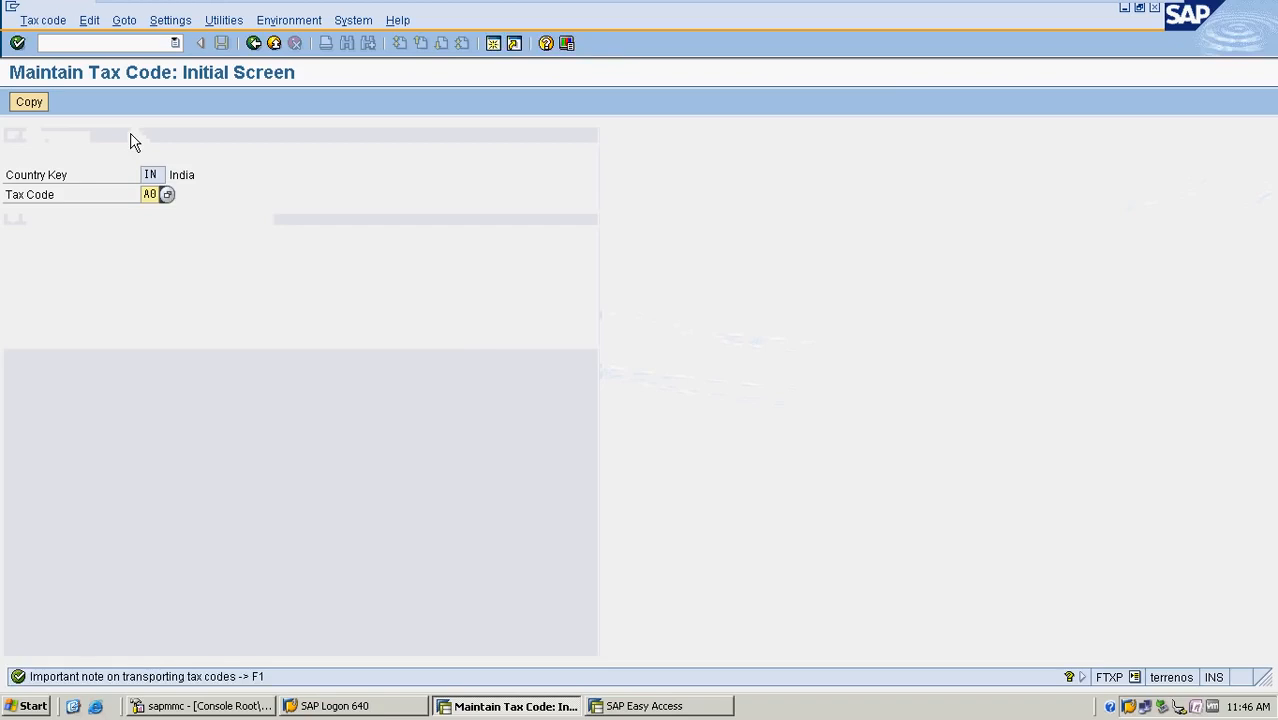
Step: Create tax code A0, OUTPUT ZERO TAX CODE, with tax type A and an output tax rate of 0,000, and save it
{"action": "type", "text": "A0"}
{"action": "key", "text": "Return"}
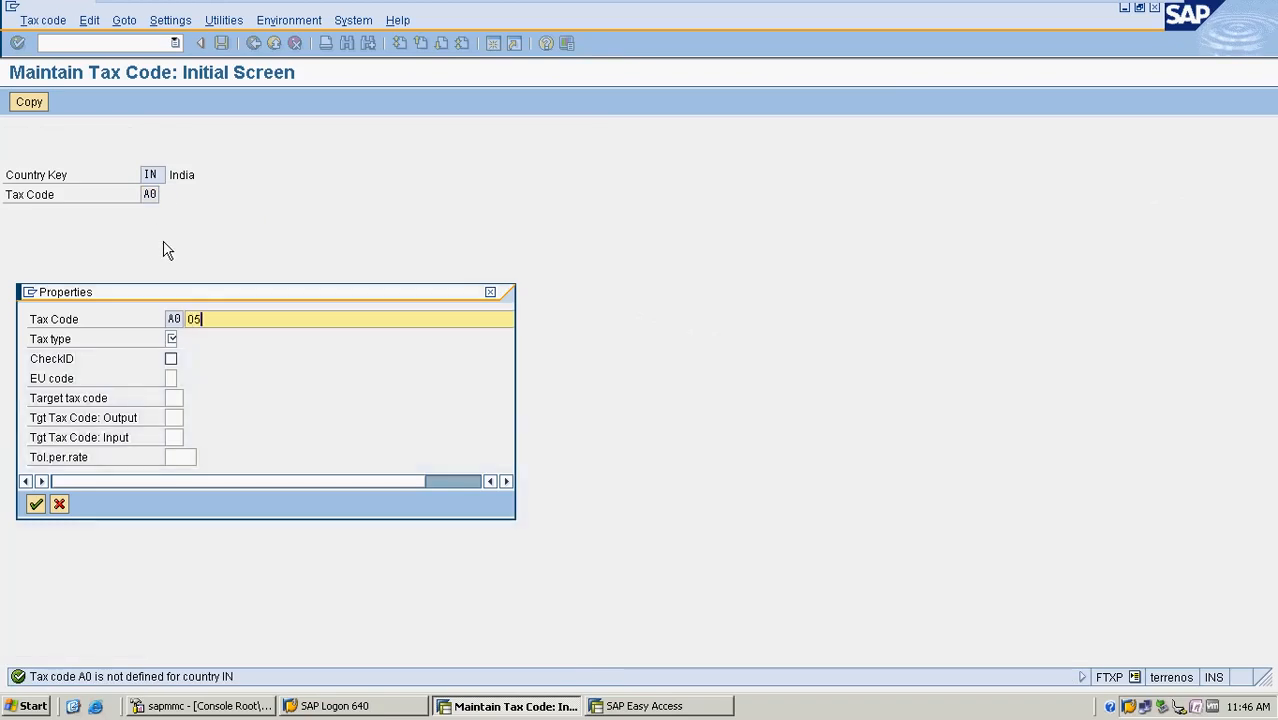
{"action": "key", "text": "BackSpace"}
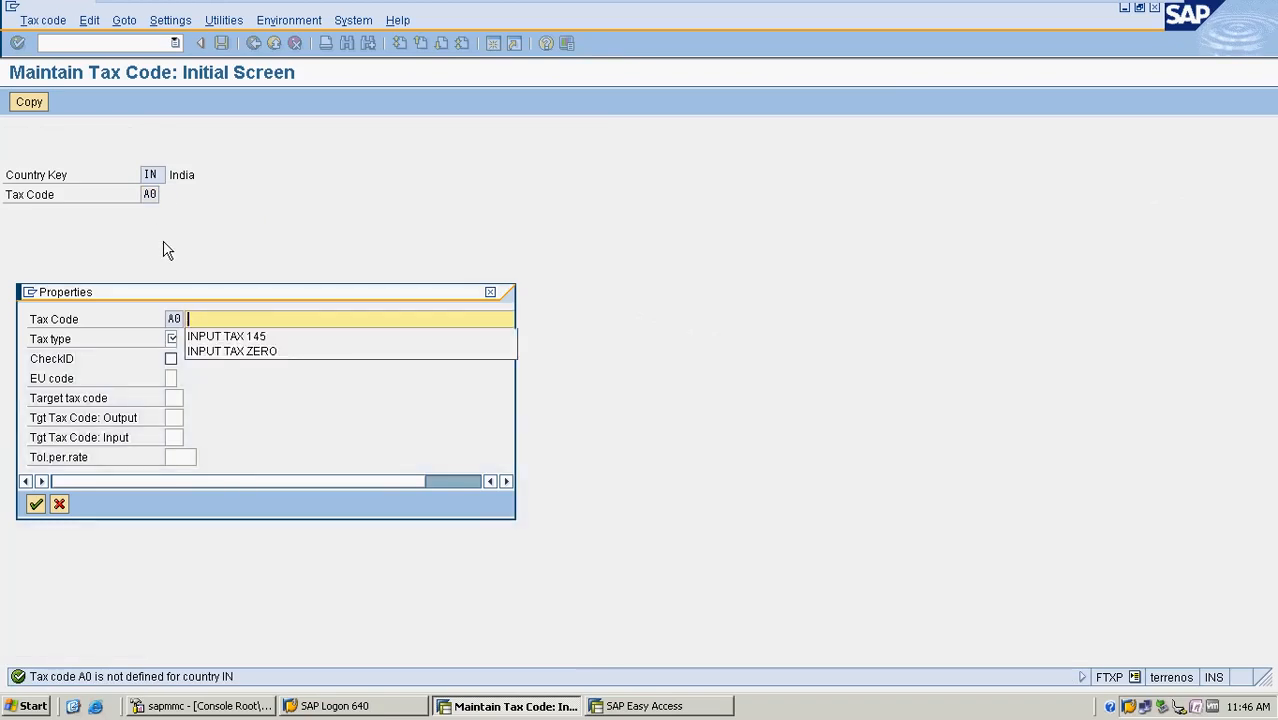
{"action": "type", "text": "OU"}
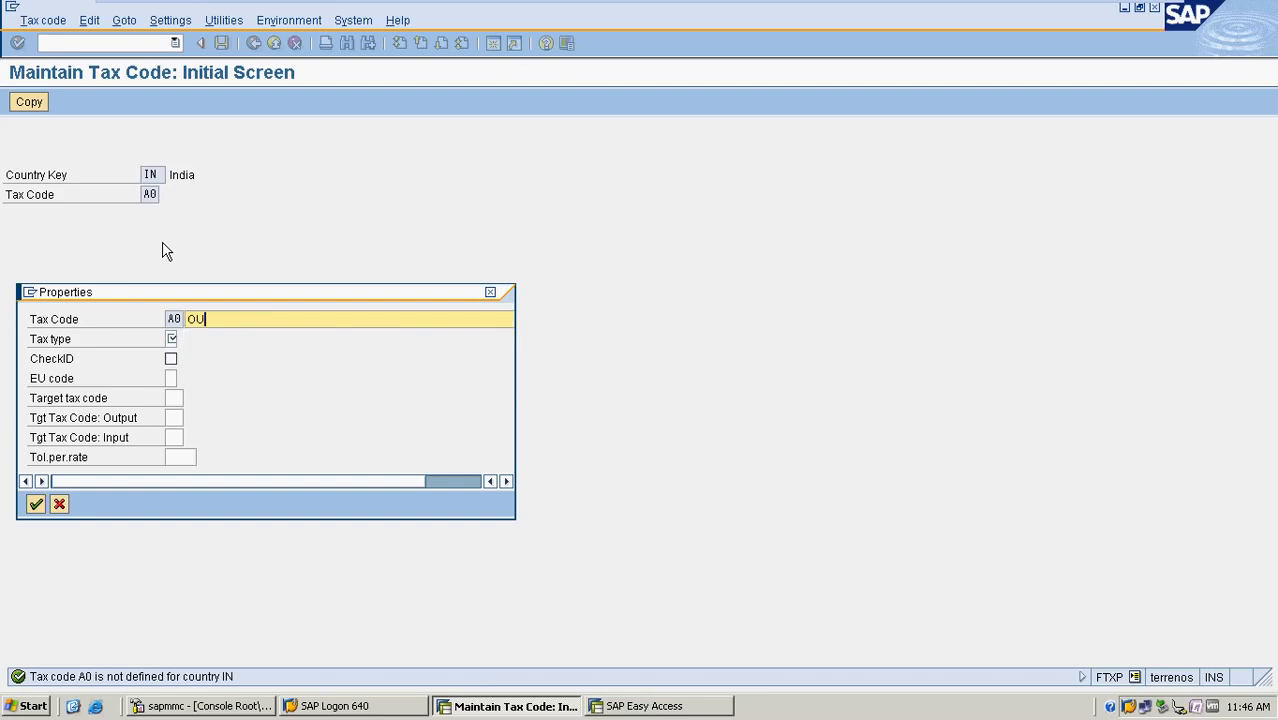
{"action": "type", "text": "TPUT ZERO TAX CODE"}
{"action": "key", "text": "Tab"}
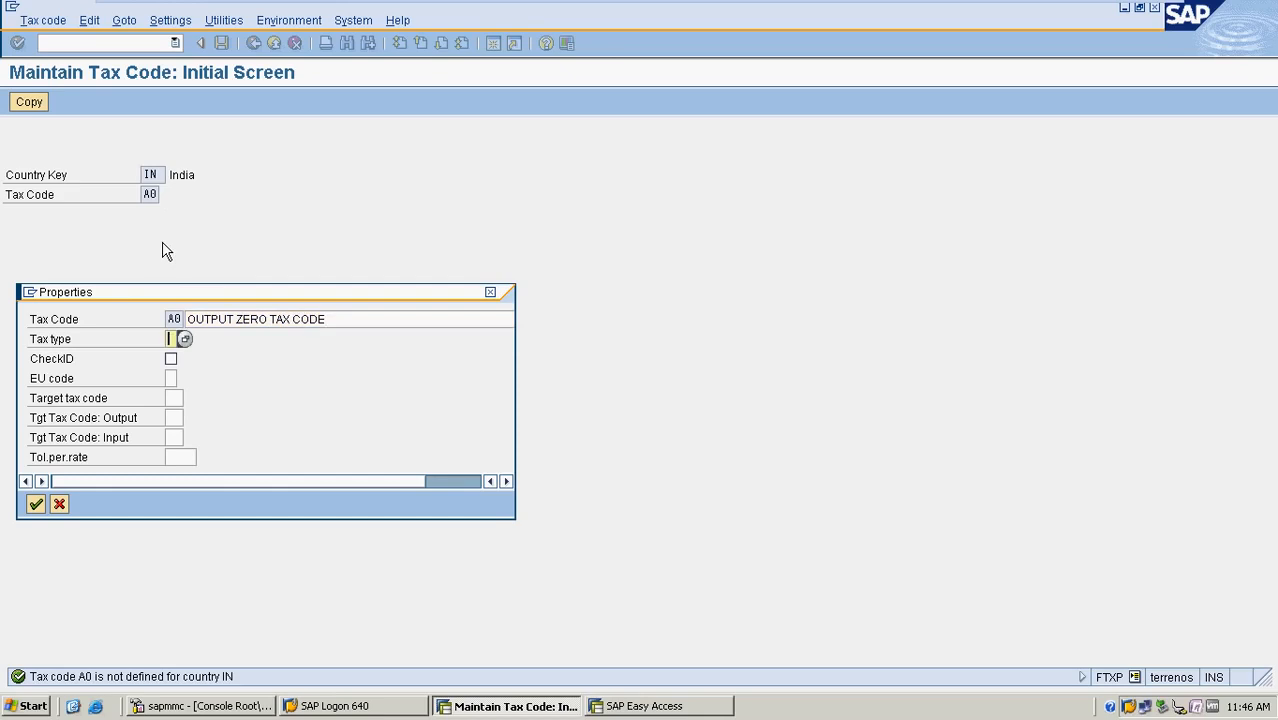
{"action": "type", "text": "A"}
{"action": "key", "text": "Return"}
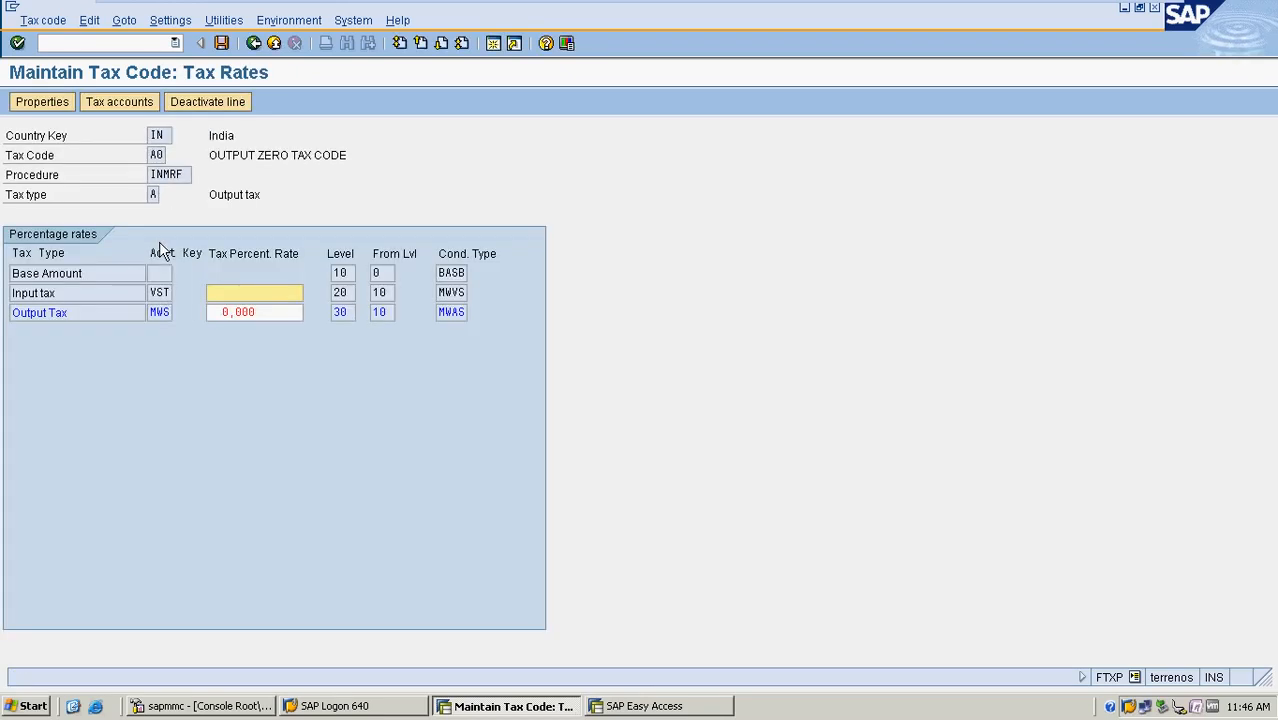
{"action": "left_click", "coordinate": [299, 313]}
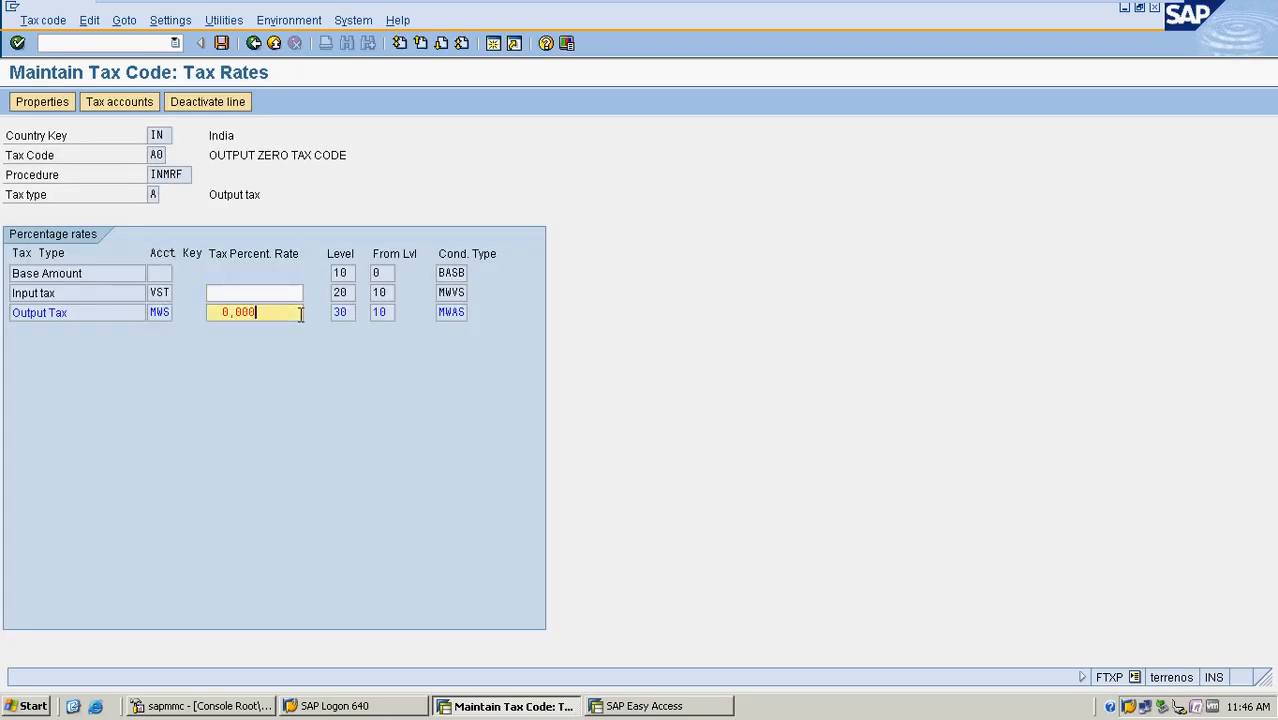
{"action": "left_click", "coordinate": [220, 44]}
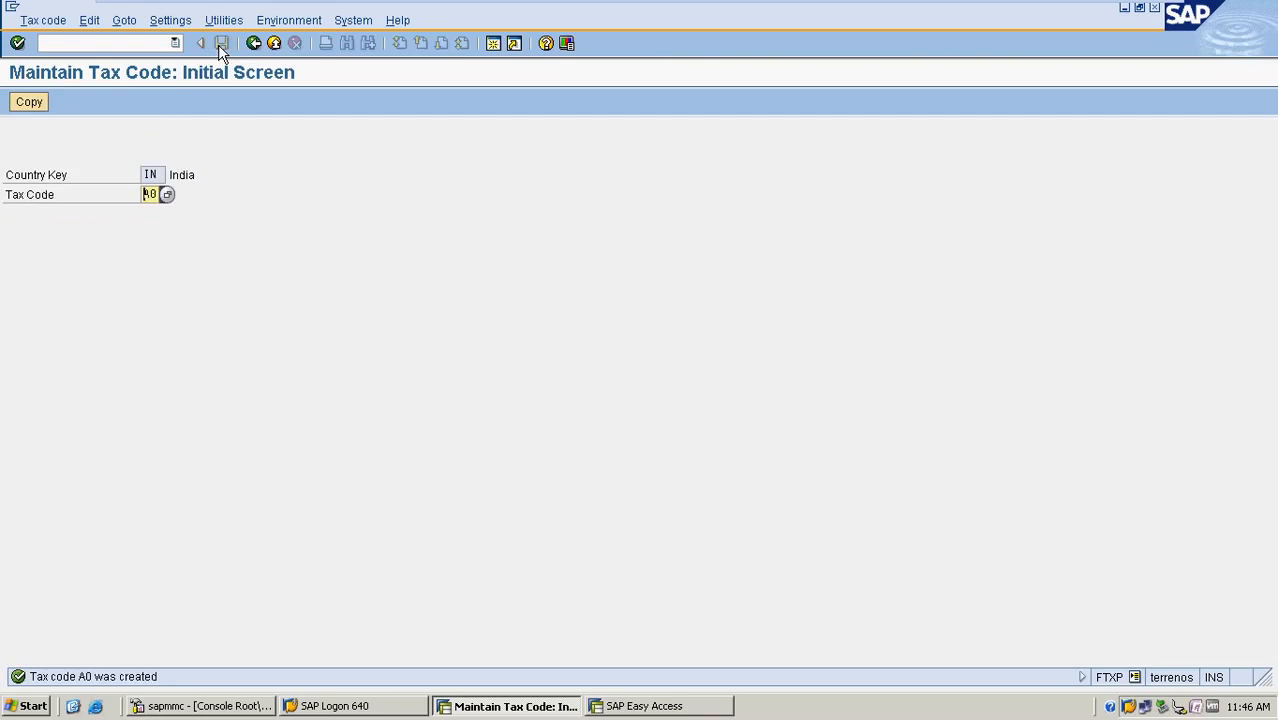
Step: Create tax code A1, 14 OUTPUT TAX, with tax type A and an output tax rate of 14,000, and save it
{"action": "key", "text": "Delete"}
{"action": "key", "text": "Delete"}
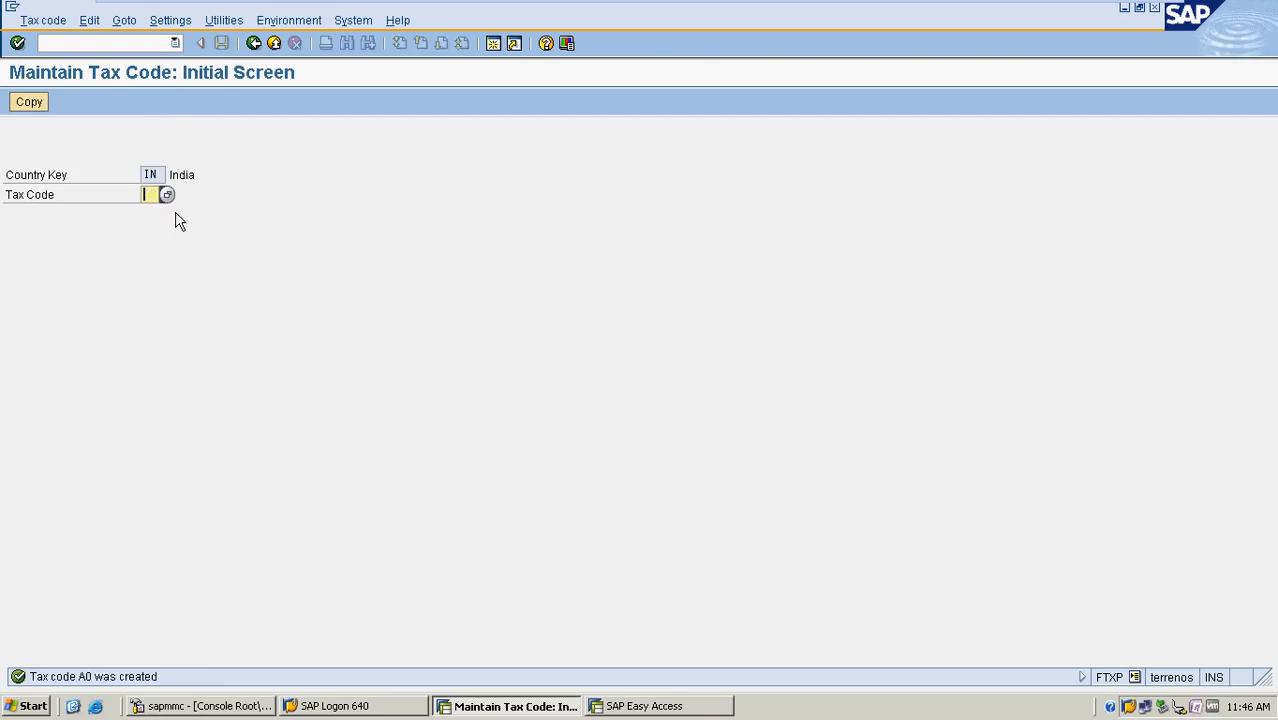
{"action": "type", "text": "A1"}
{"action": "key", "text": "Return"}
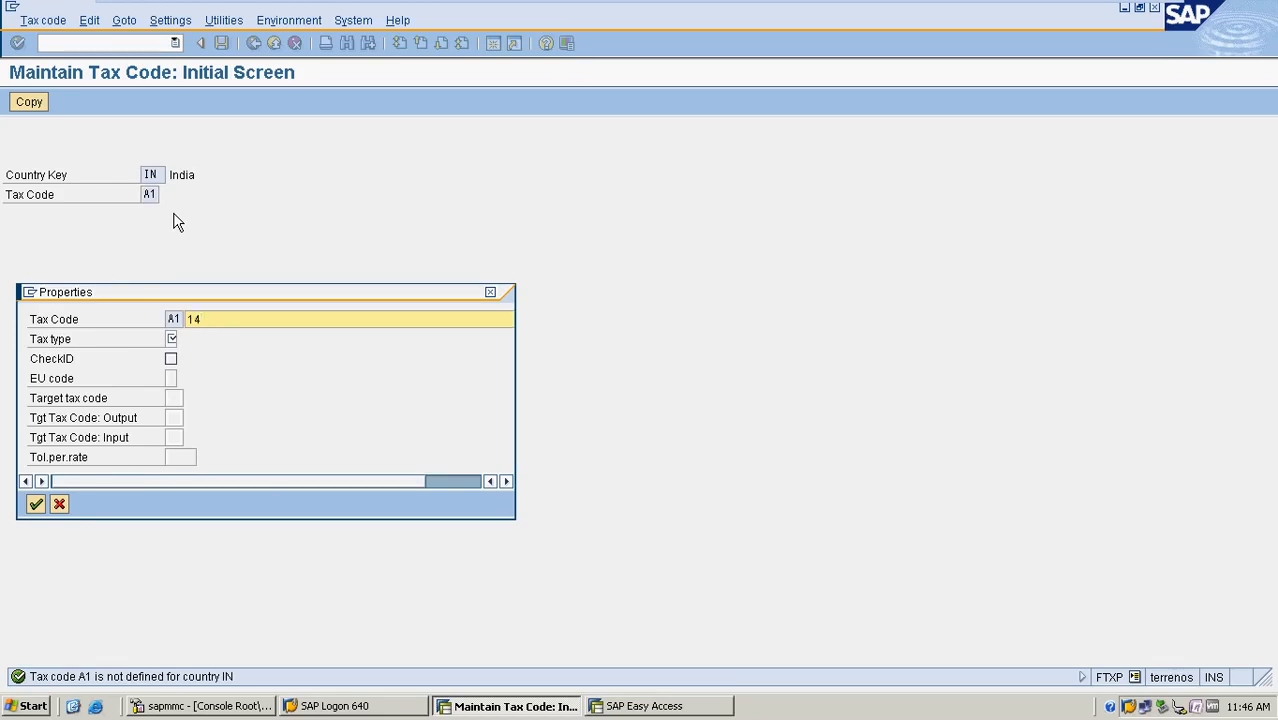
{"action": "type", "text": "14 OUTPUT TAX"}
{"action": "key", "text": "Tab"}
{"action": "type", "text": "A"}
{"action": "key", "text": "Return"}
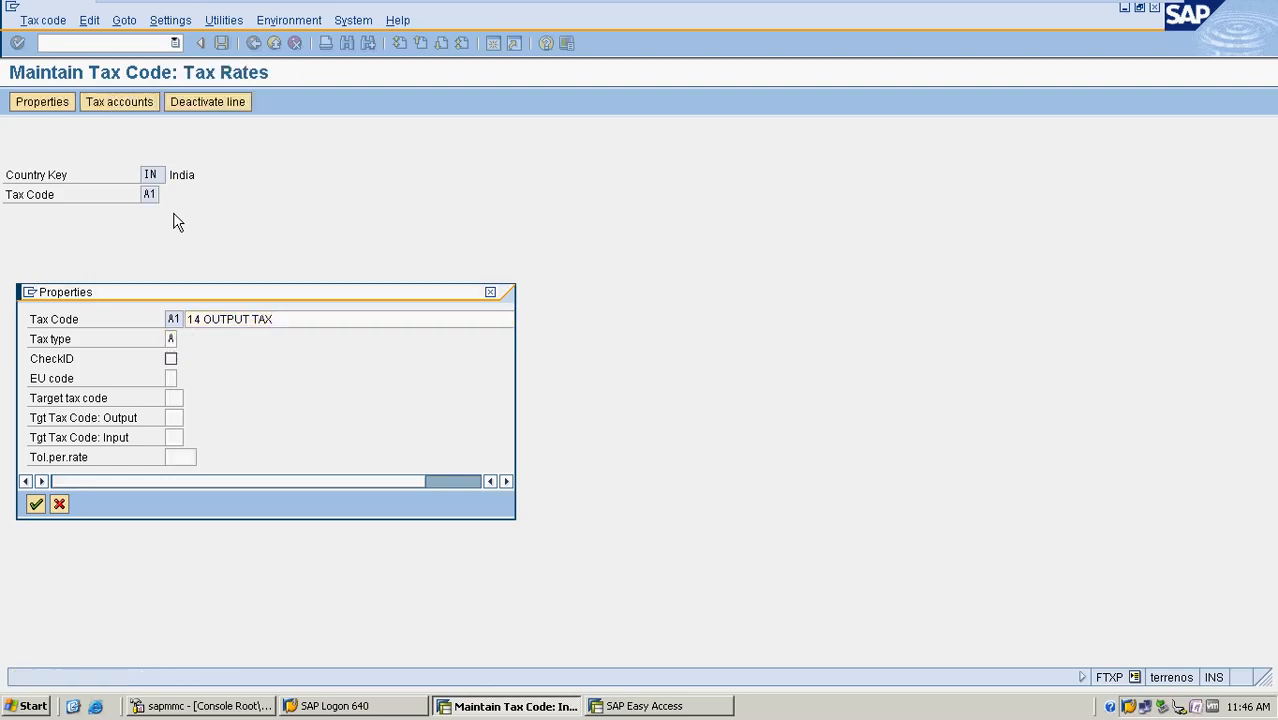
{"action": "left_click", "coordinate": [293, 314]}
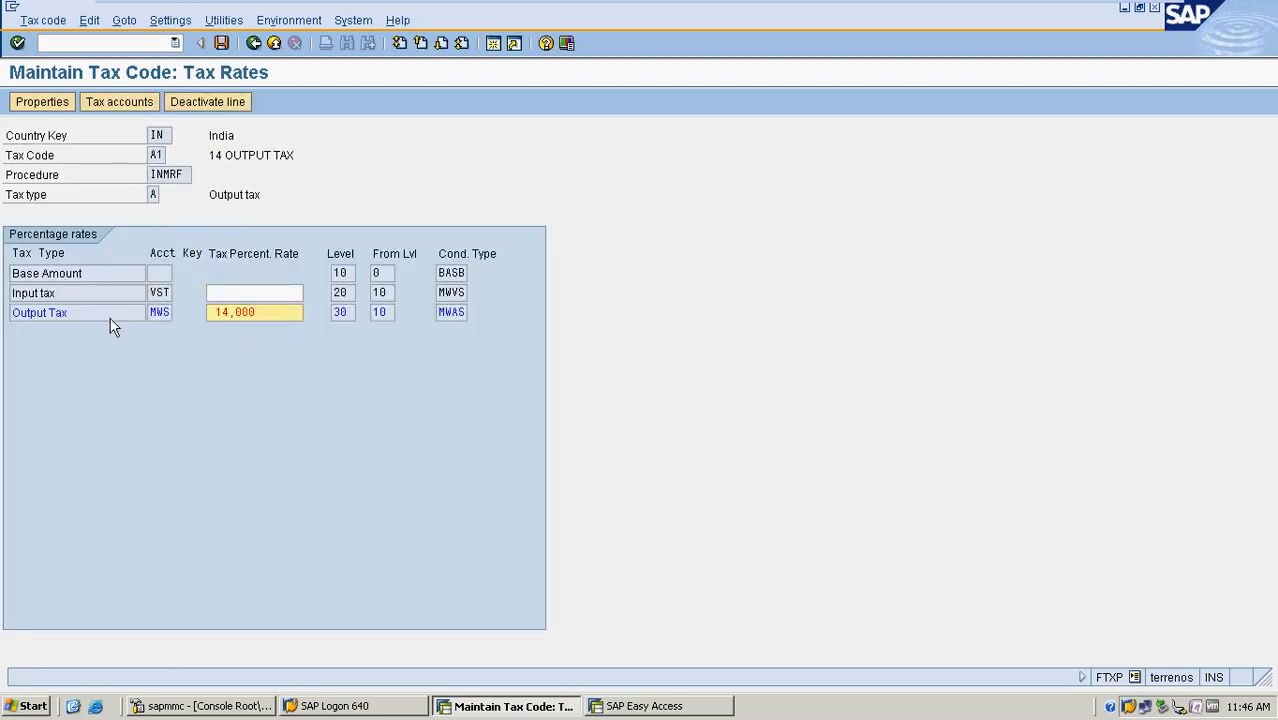
{"action": "left_click", "coordinate": [224, 43]}
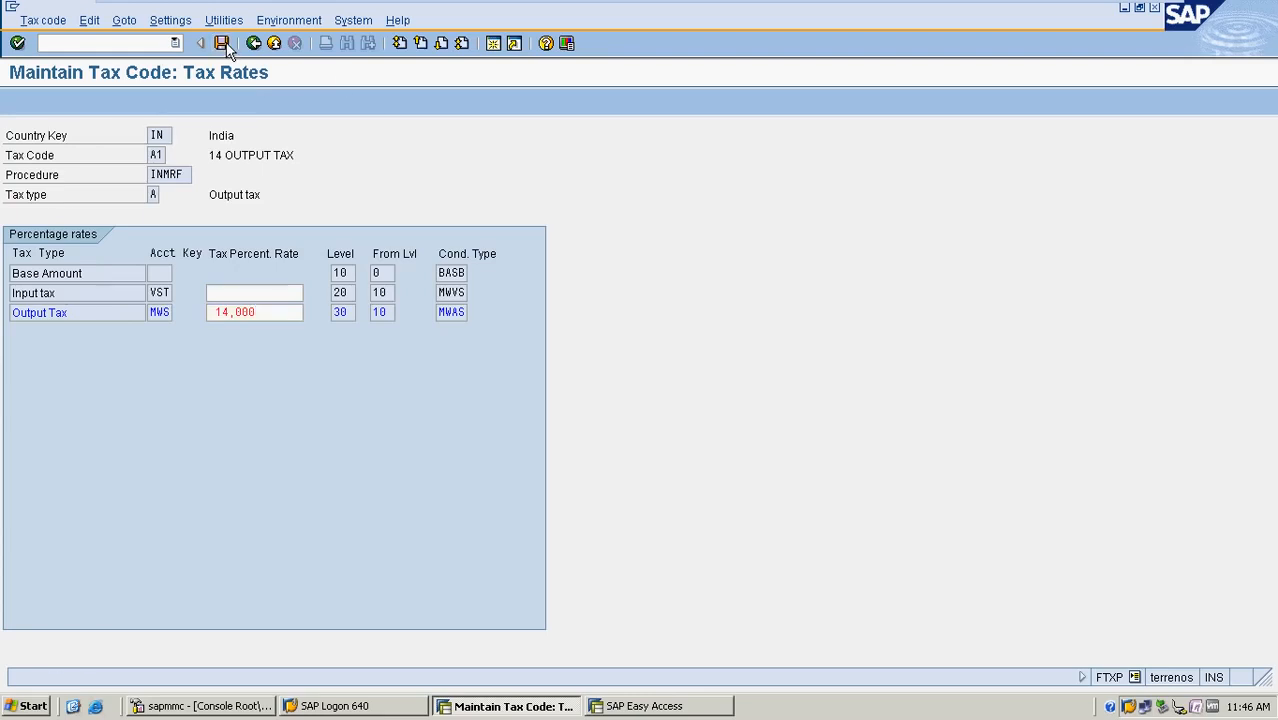
{"action": "left_click", "coordinate": [253, 44]}
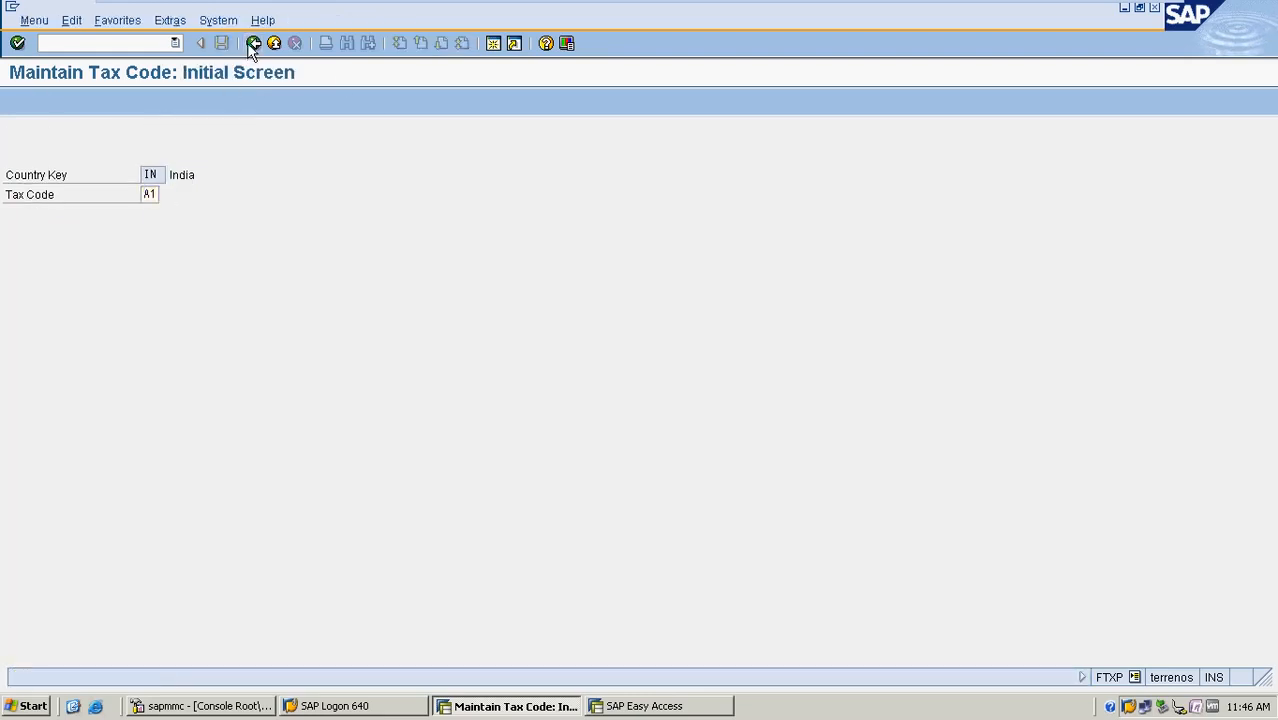
Step: Open the automatic posting configuration for taxes (OB40) and choose the Output tax procedure, transaction MWS
{"action": "left_click", "coordinate": [142, 43]}
{"action": "type", "text": "0"}
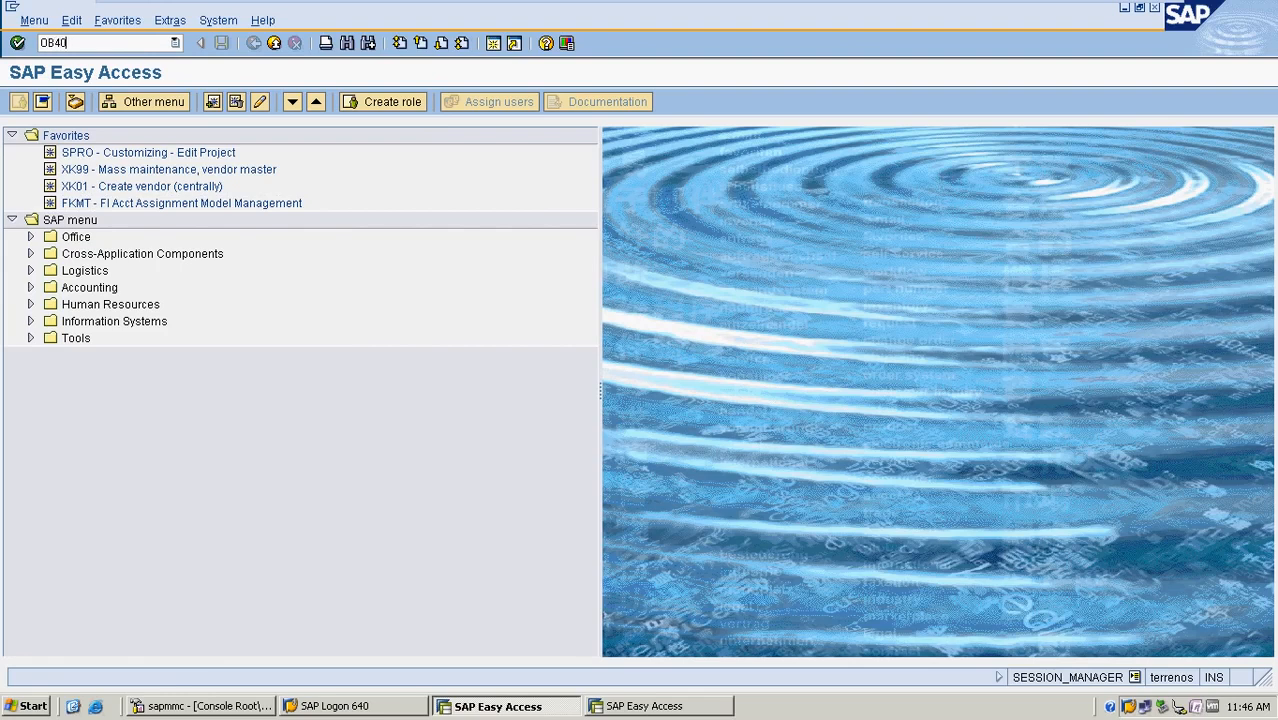
{"action": "key", "text": "Return"}
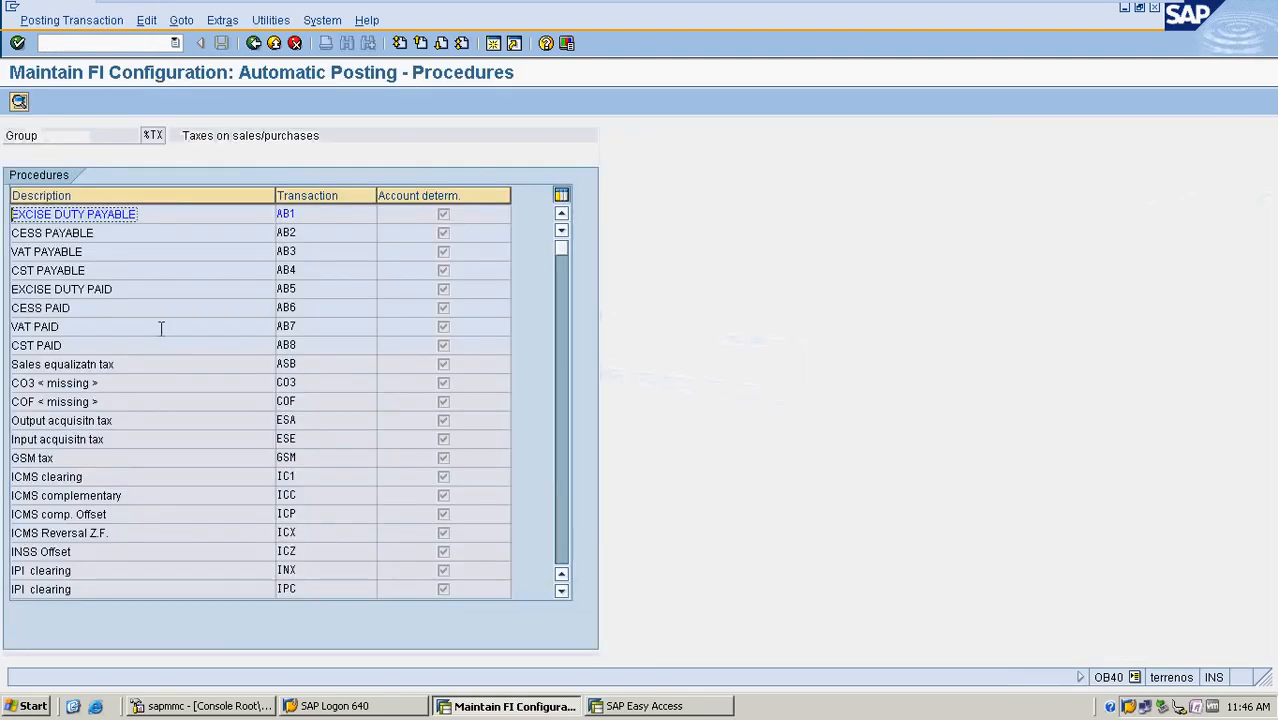
{"action": "scroll", "coordinate": [160, 330], "scroll_direction": "down", "scroll_amount": 5}
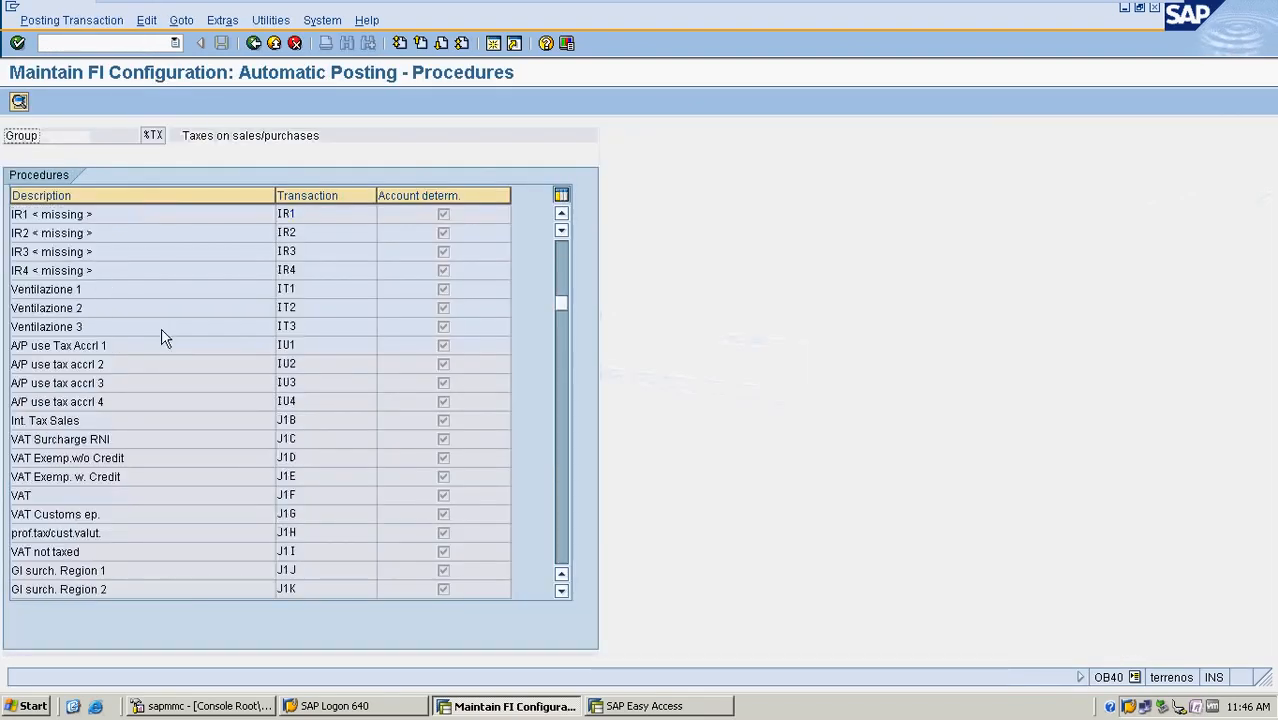
{"action": "scroll", "coordinate": [160, 337], "scroll_direction": "down", "scroll_amount": 5}
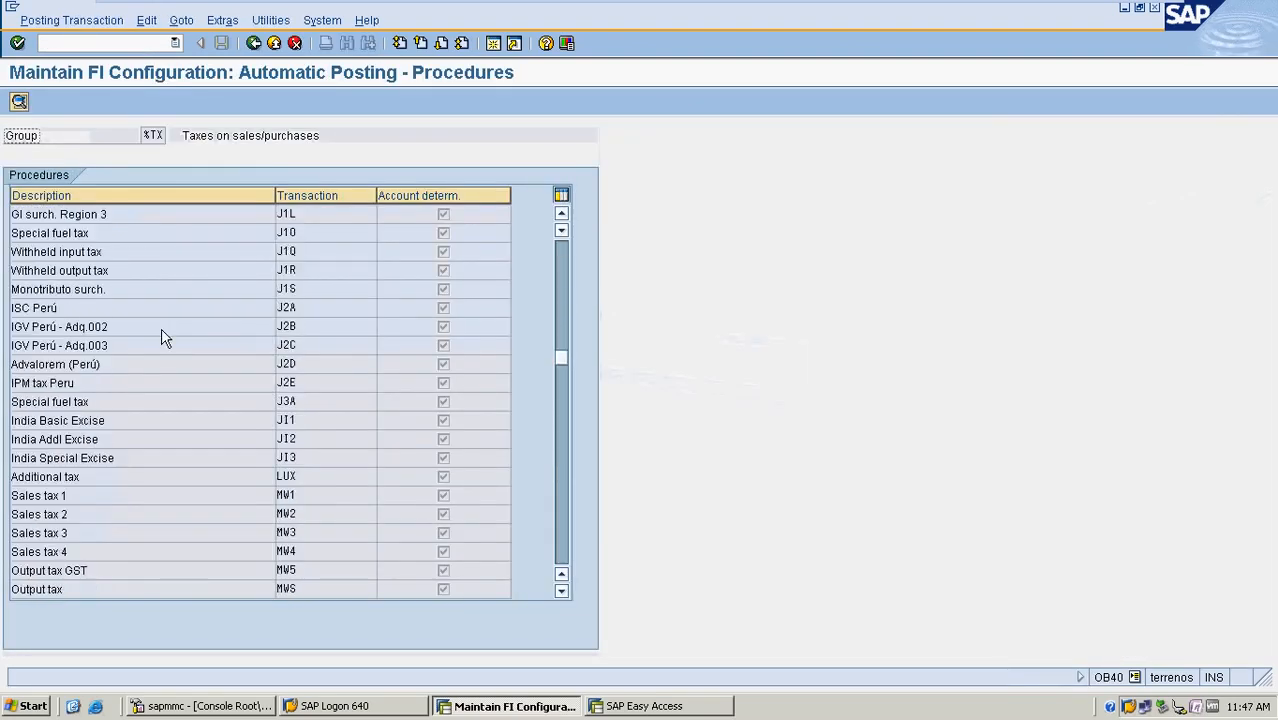
{"action": "double_click", "coordinate": [151, 590]}
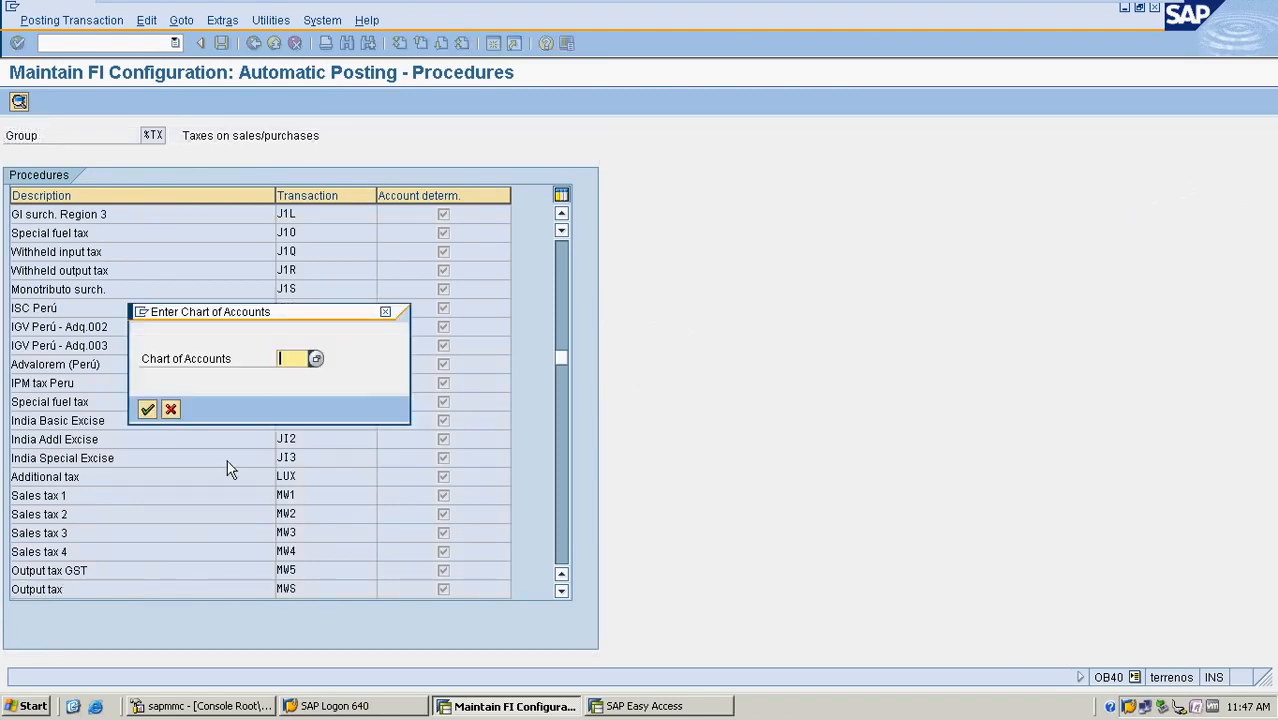
Step: Select chart of accounts MRF for the Output tax procedure and save the rule that accounts are determined by tax code
{"action": "type", "text": "MR"}
{"action": "key", "text": "Return"}
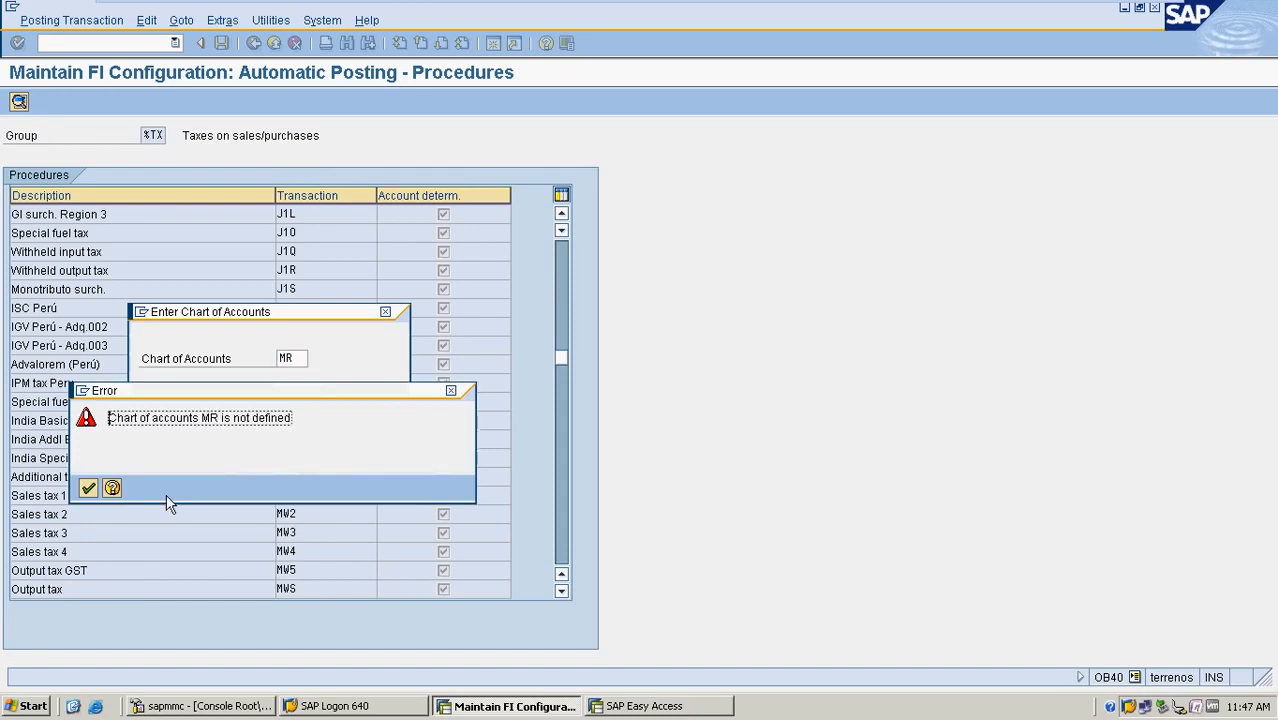
{"action": "left_click", "coordinate": [90, 488]}
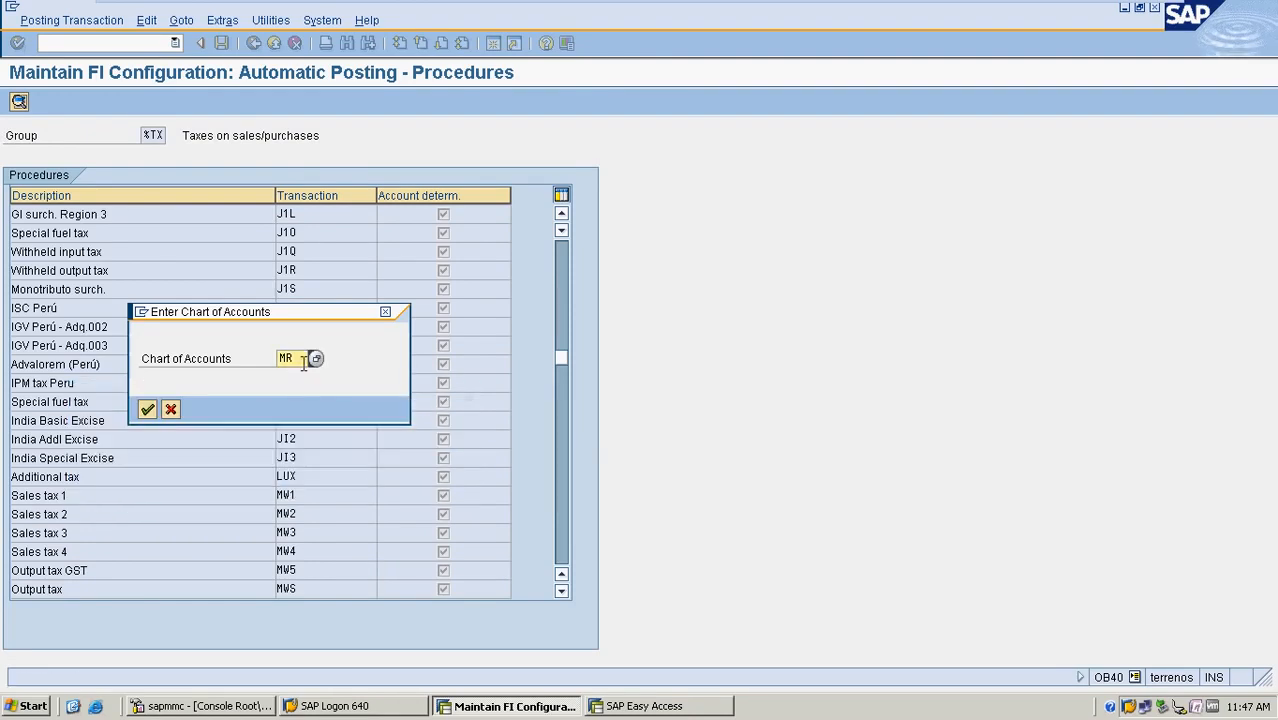
{"action": "left_click", "coordinate": [147, 409]}
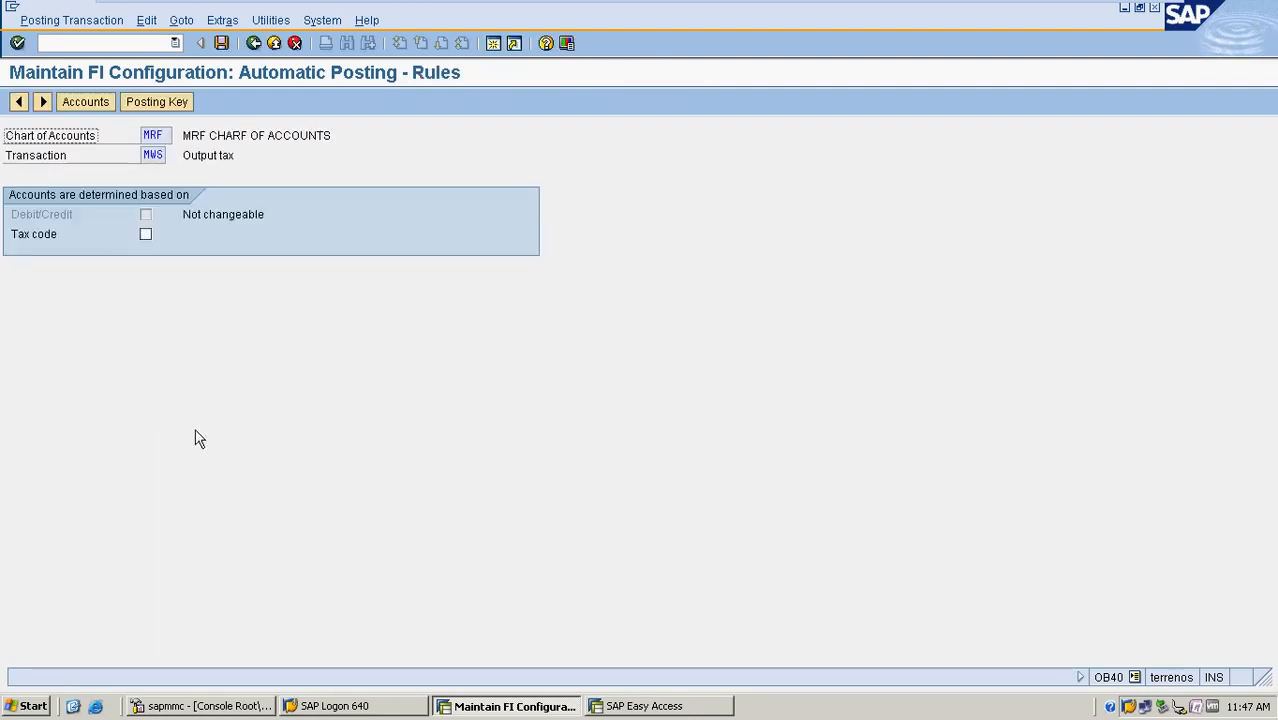
{"action": "left_click", "coordinate": [146, 235]}
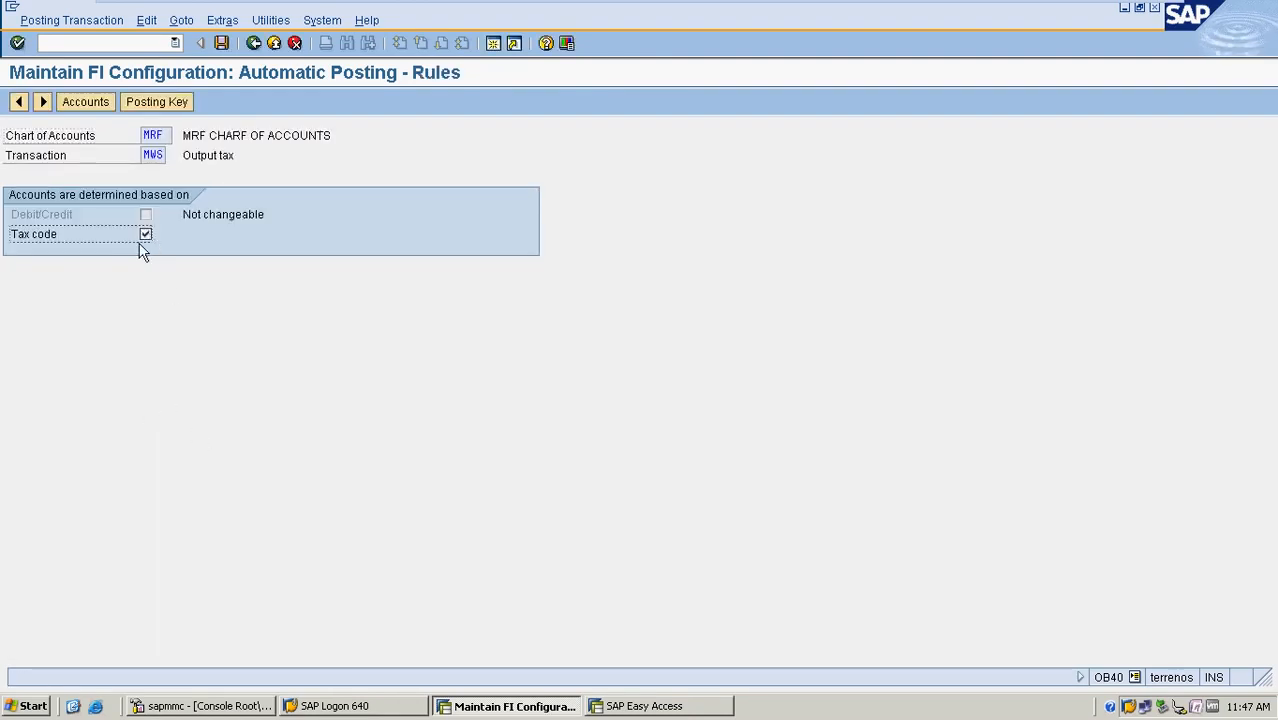
{"action": "left_click", "coordinate": [221, 43]}
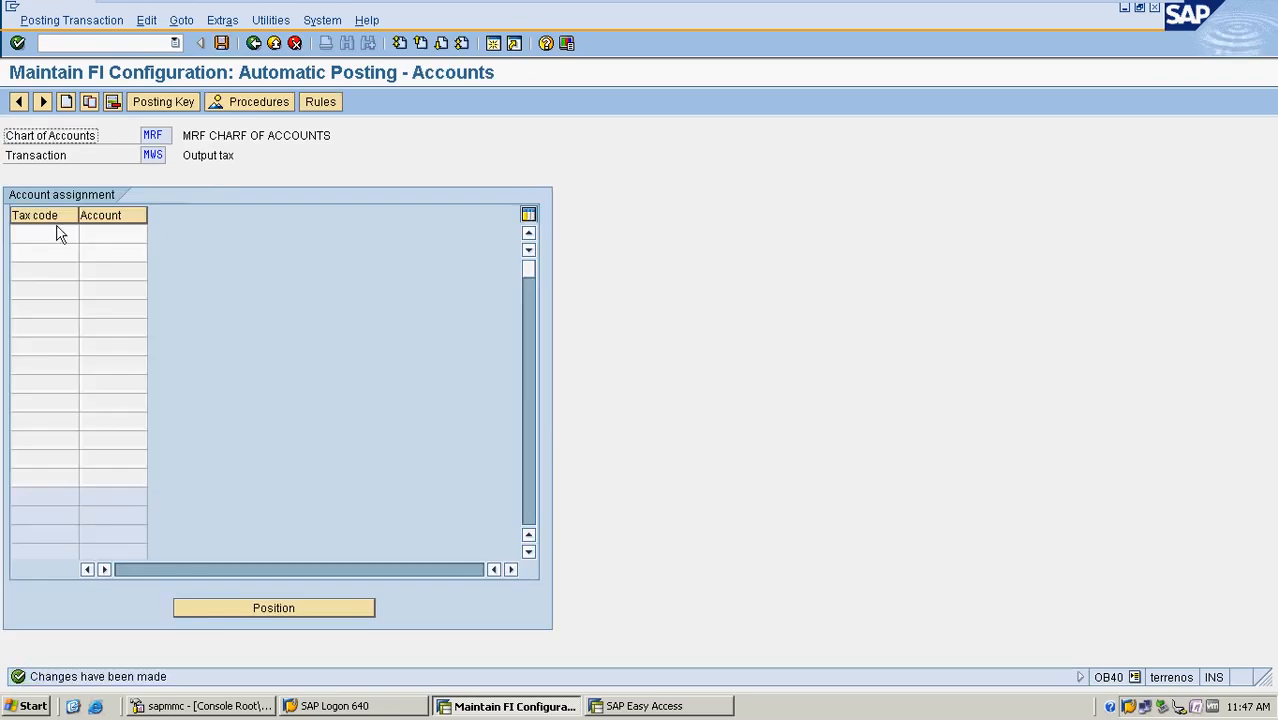
Step: Assign the 0% output tax G/L account 400001 to tax code A0
{"action": "left_click", "coordinate": [56, 230]}
{"action": "type", "text": "A0"}
{"action": "key", "text": "Tab"}
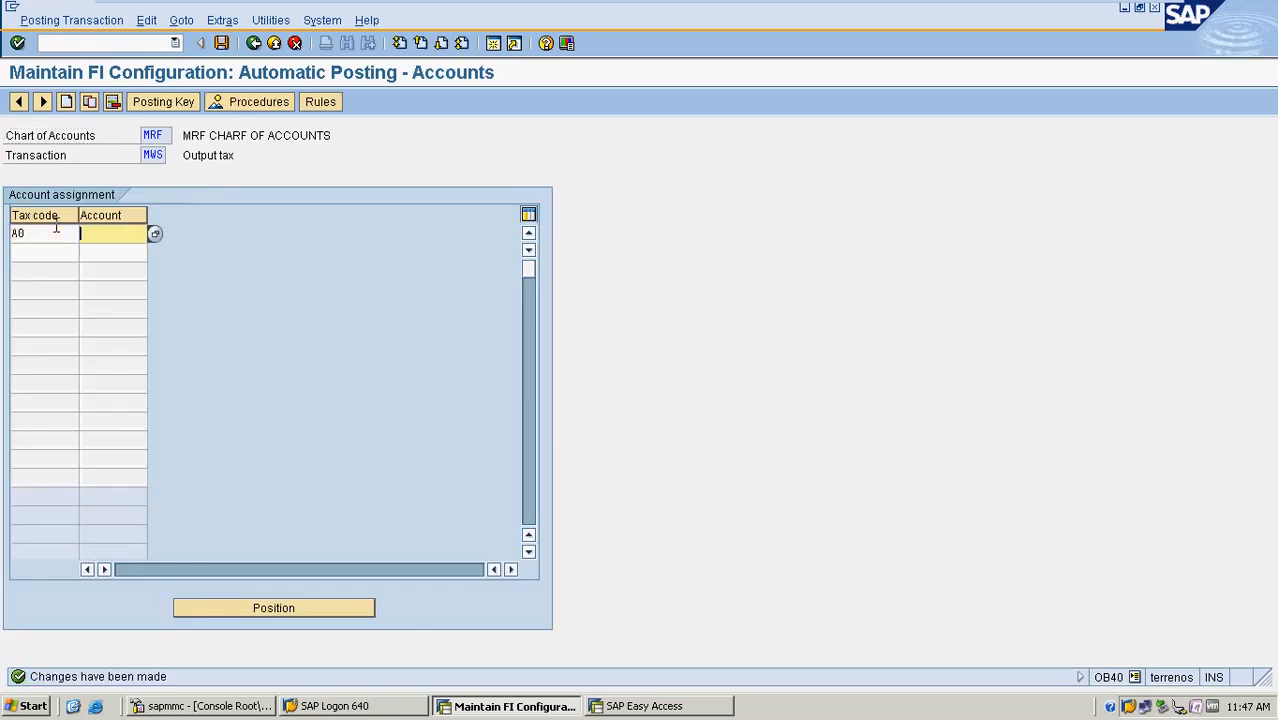
{"action": "left_click", "coordinate": [153, 234]}
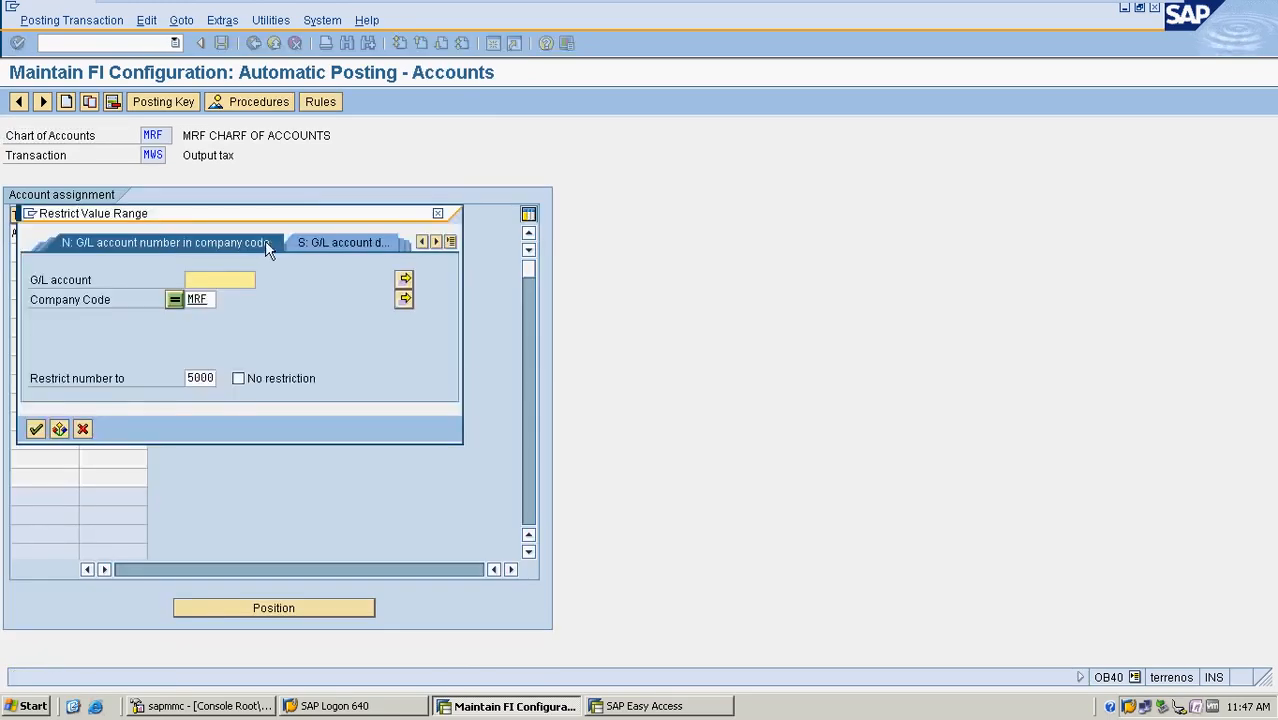
{"action": "key", "text": "Return"}
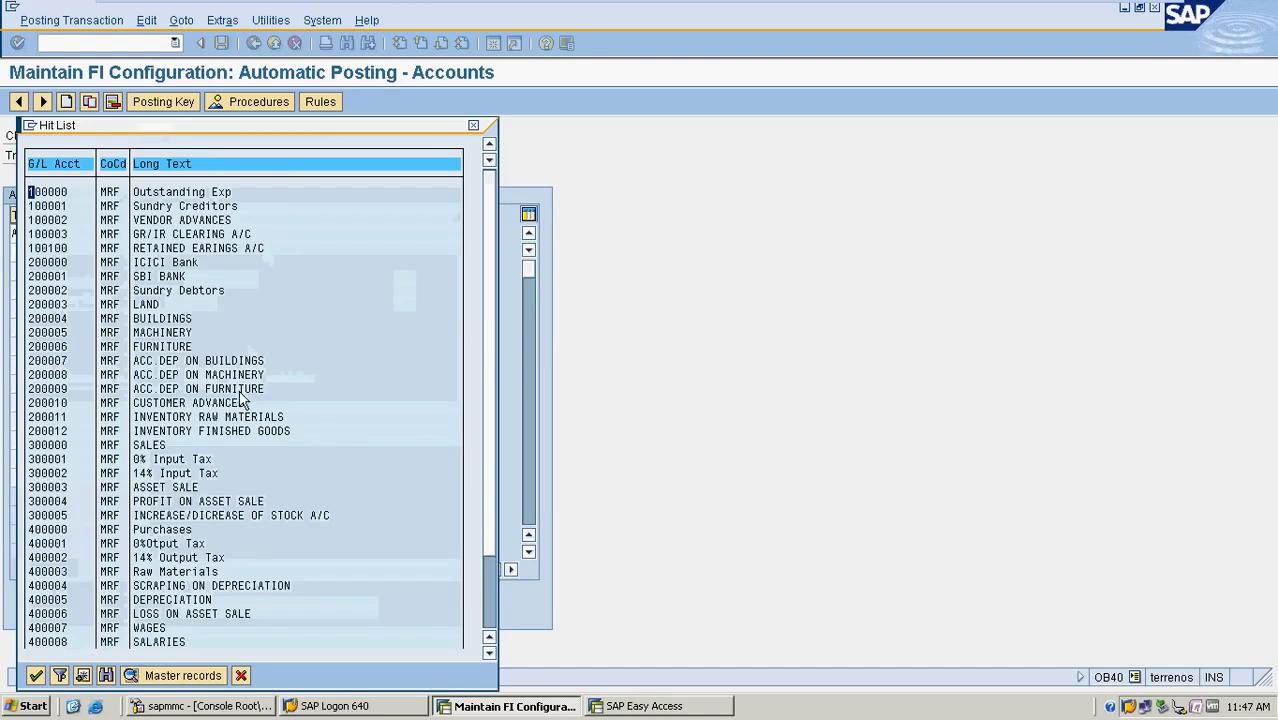
{"action": "scroll", "coordinate": [254, 388], "scroll_direction": "down", "scroll_amount": 1}
{"action": "scroll", "coordinate": [254, 388], "scroll_direction": "down", "scroll_amount": 2}
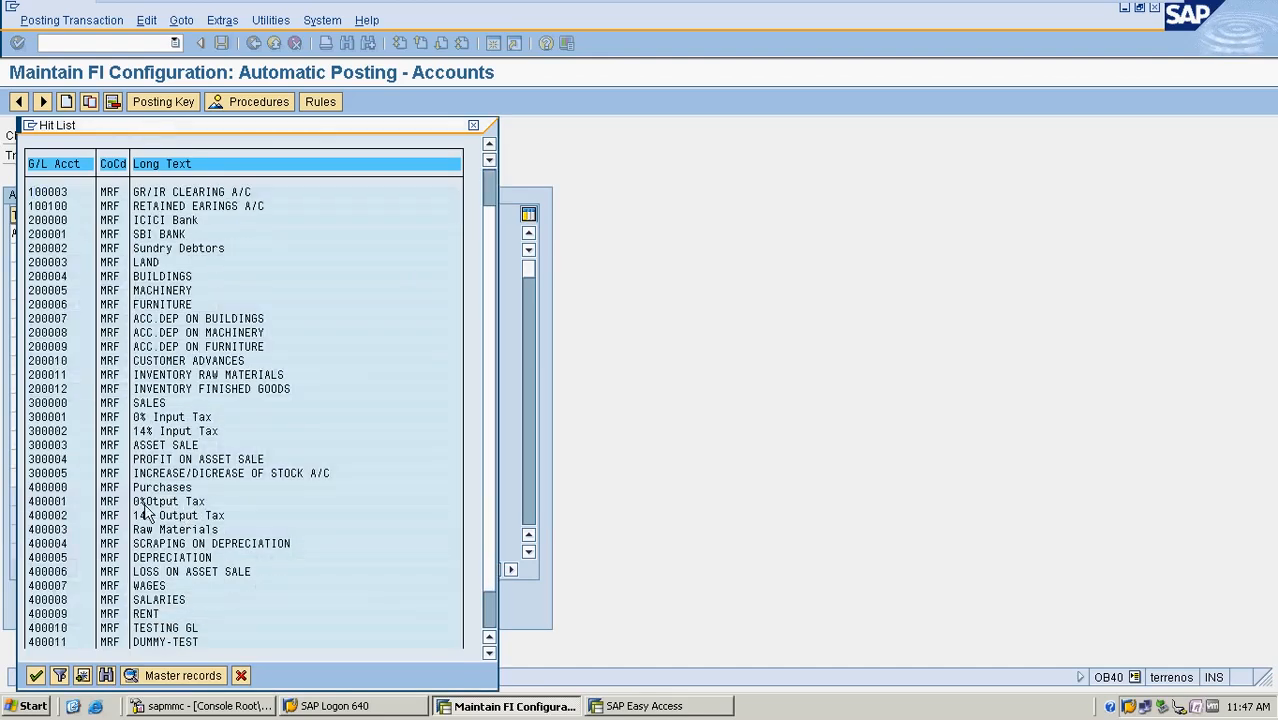
{"action": "double_click", "coordinate": [190, 502]}
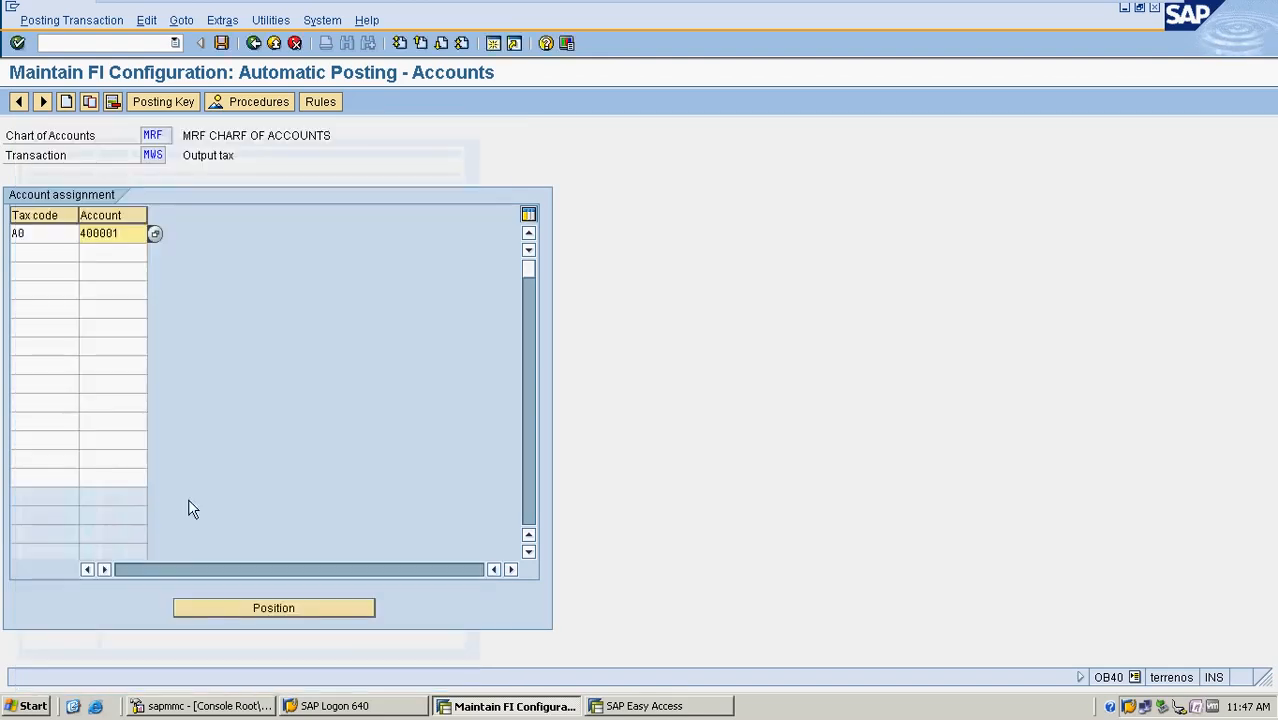
Step: Assign the 14% Output Tax G/L account 400002 to tax code A1
{"action": "left_click", "coordinate": [47, 250]}
{"action": "type", "text": "a1"}
{"action": "key", "text": "Tab"}
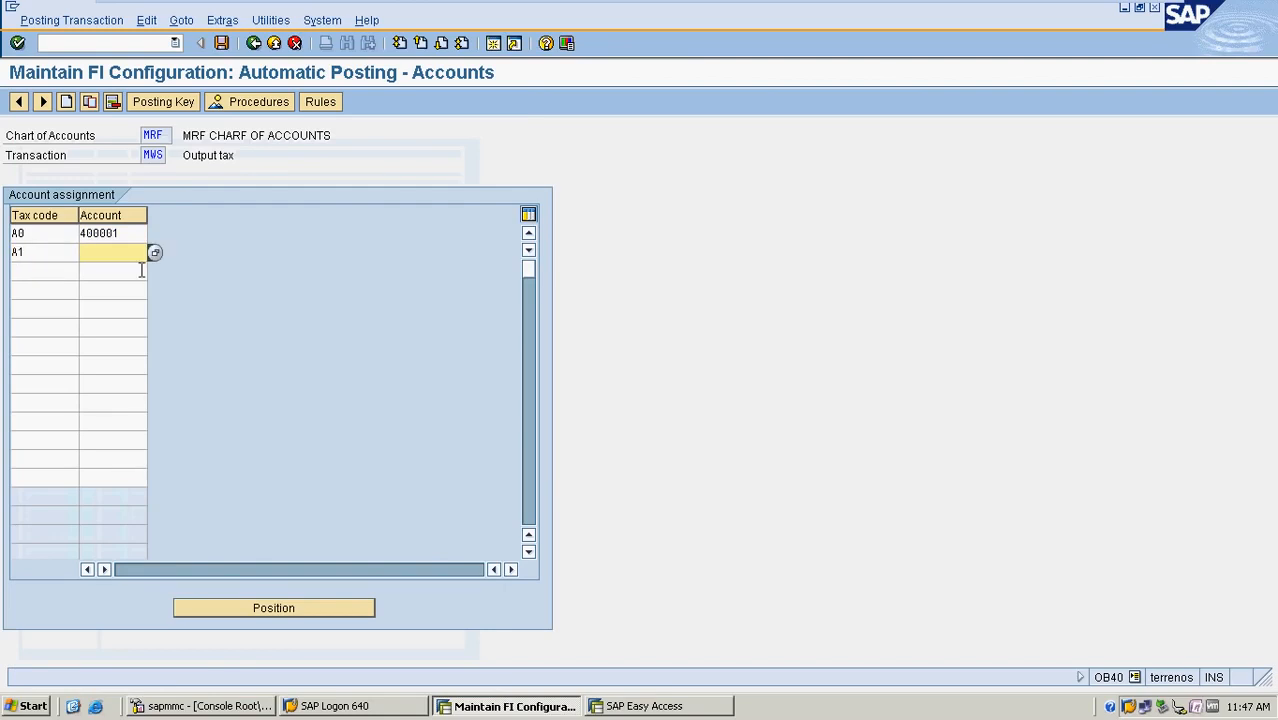
{"action": "left_click", "coordinate": [155, 254]}
{"action": "key", "text": "Return"}
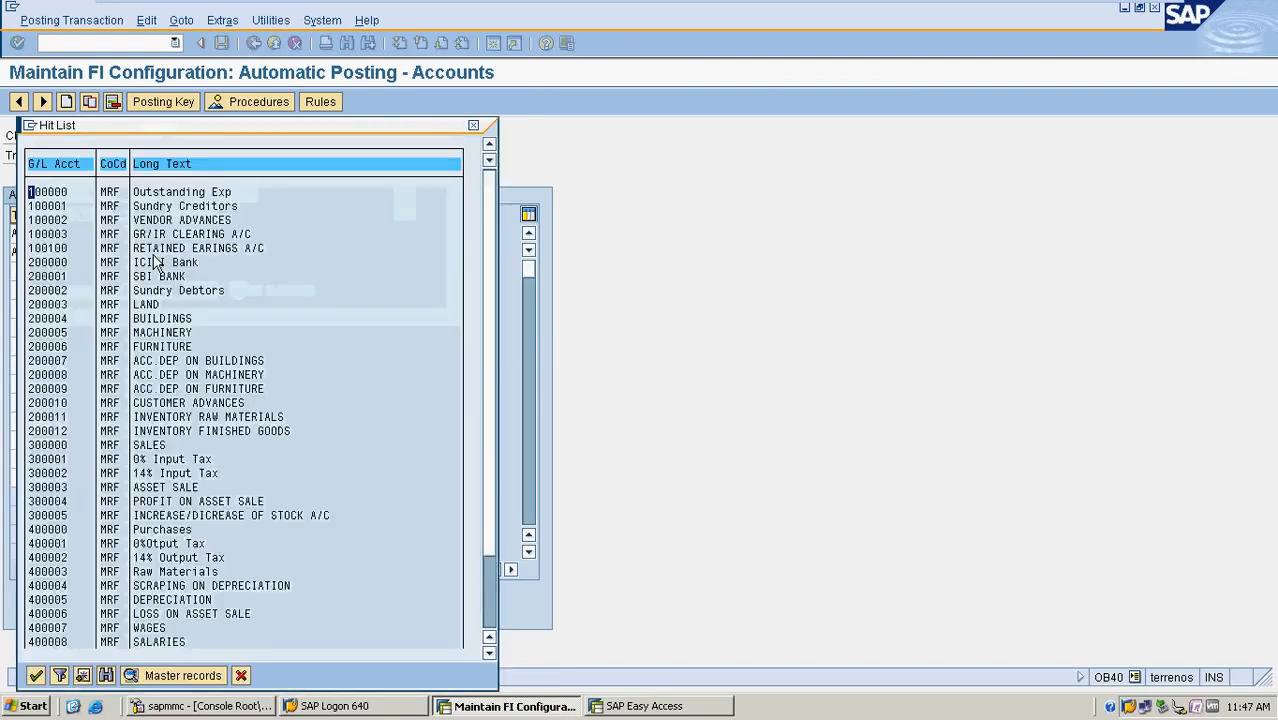
{"action": "scroll", "coordinate": [233, 426], "scroll_direction": "down", "scroll_amount": 3}
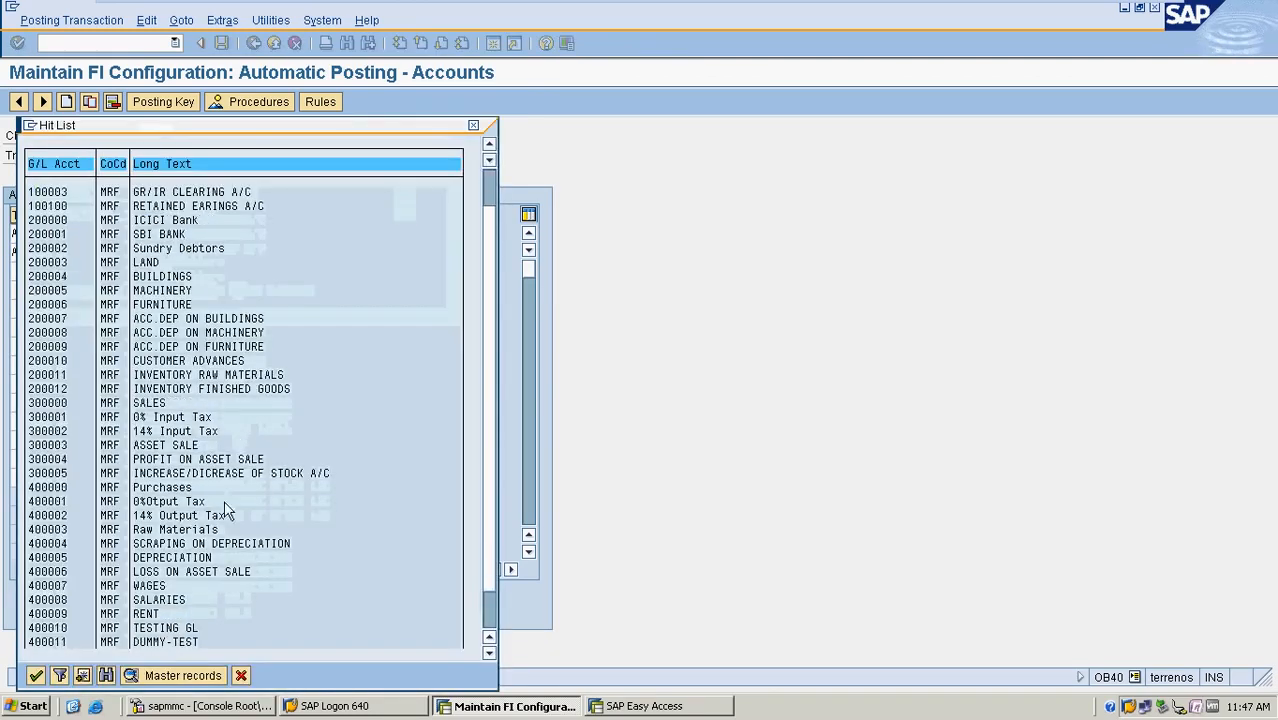
{"action": "double_click", "coordinate": [203, 519]}
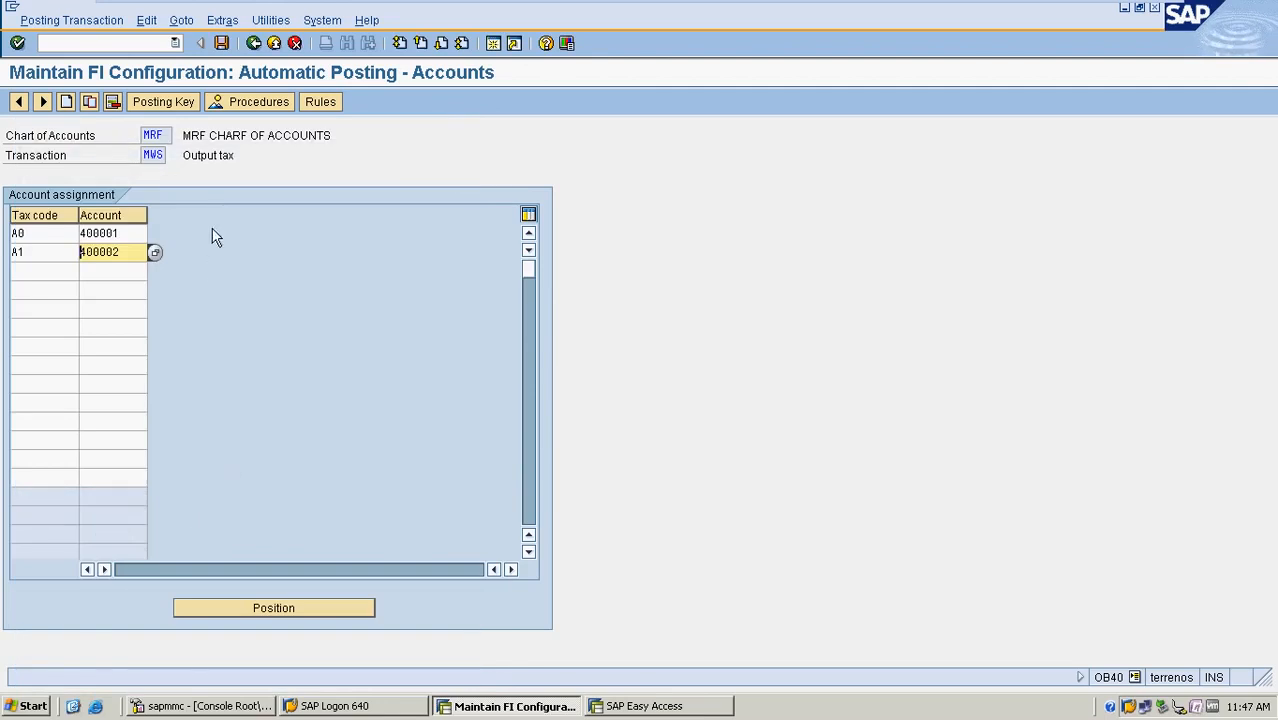
Step: Save the account assignments in a new customizing request described as OUTPUT TAX CODE CONFIGURATION FOR MRF
{"action": "left_click", "coordinate": [221, 43]}
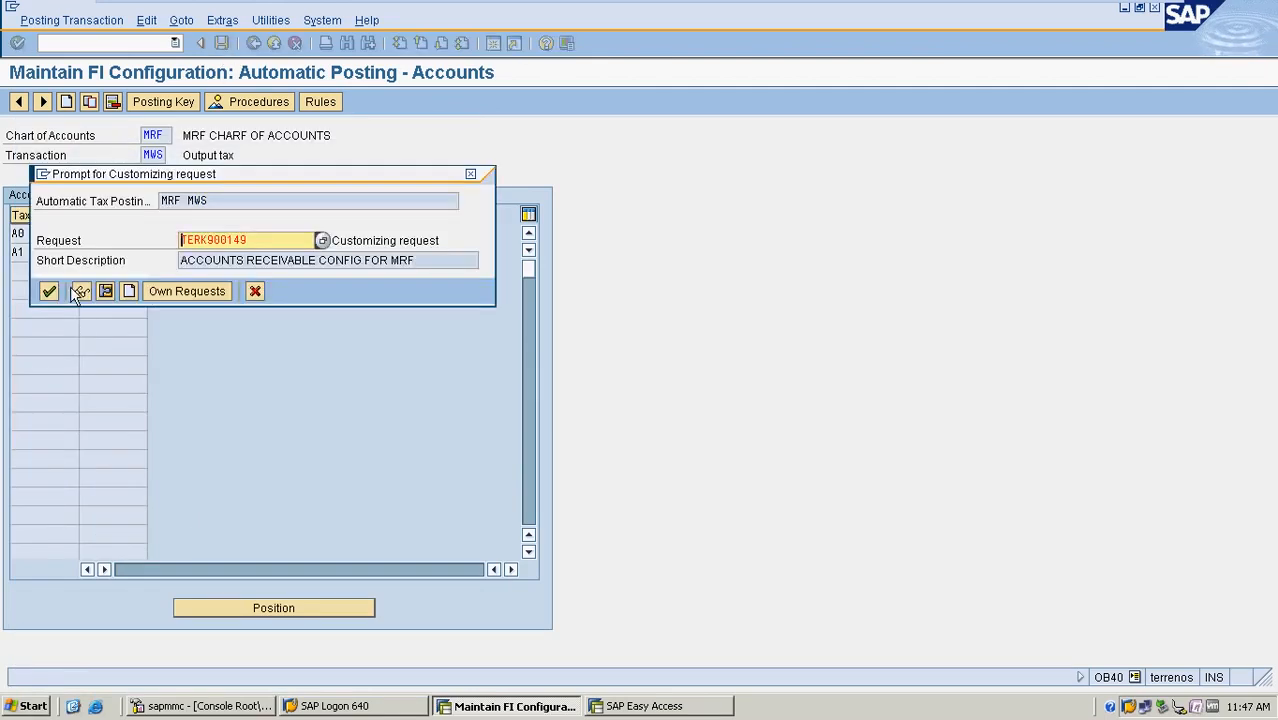
{"action": "left_click", "coordinate": [129, 291]}
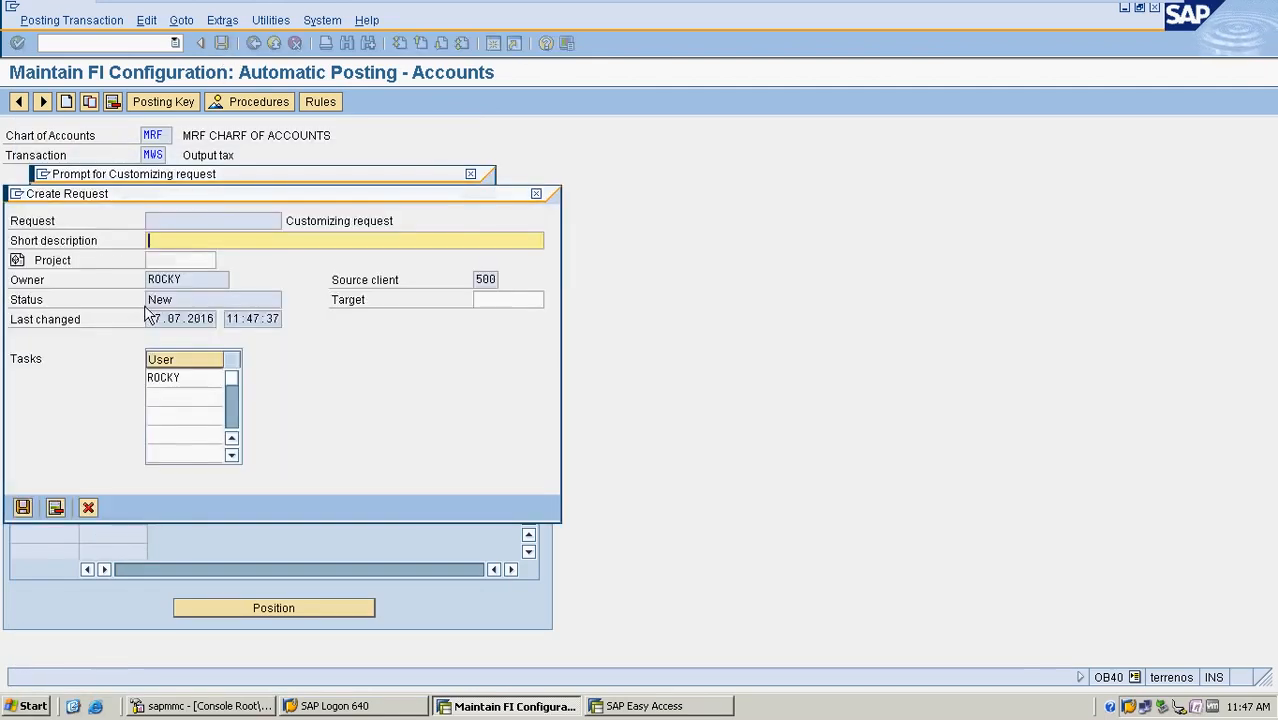
{"action": "type", "text": "OUTPUT TAX CODE "}
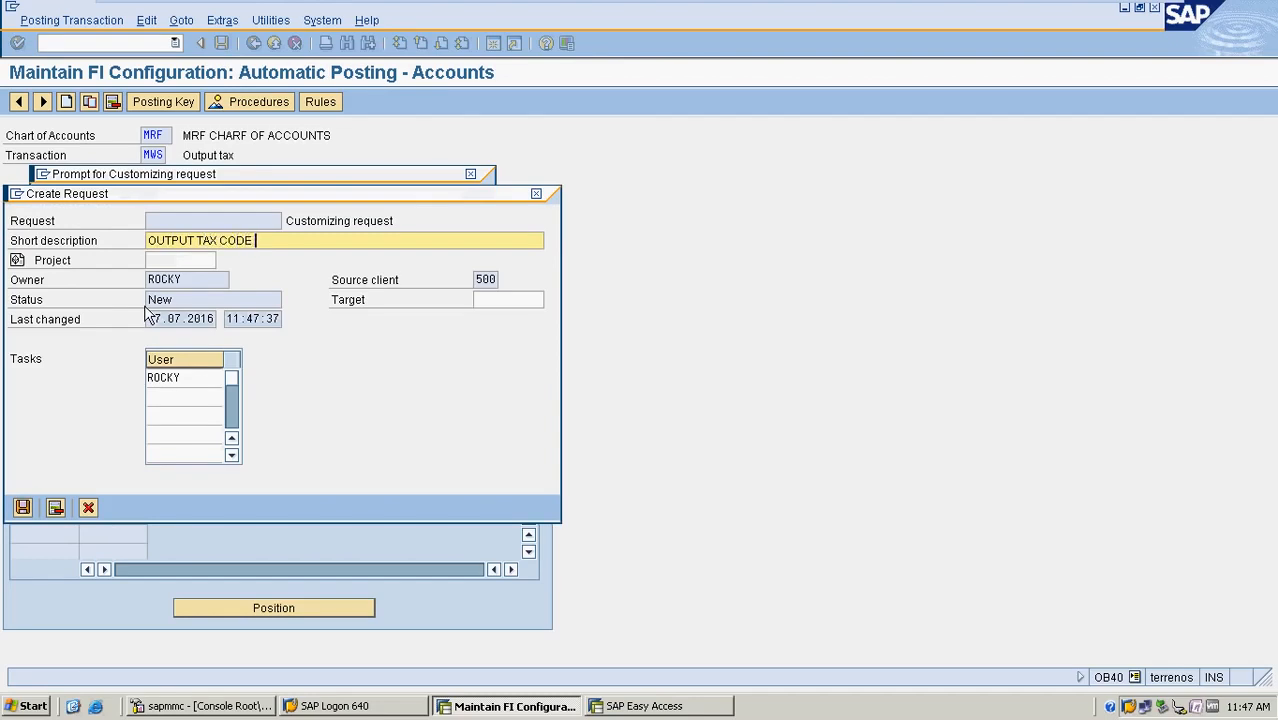
{"action": "type", "text": "CONFIGURATION FOR "}
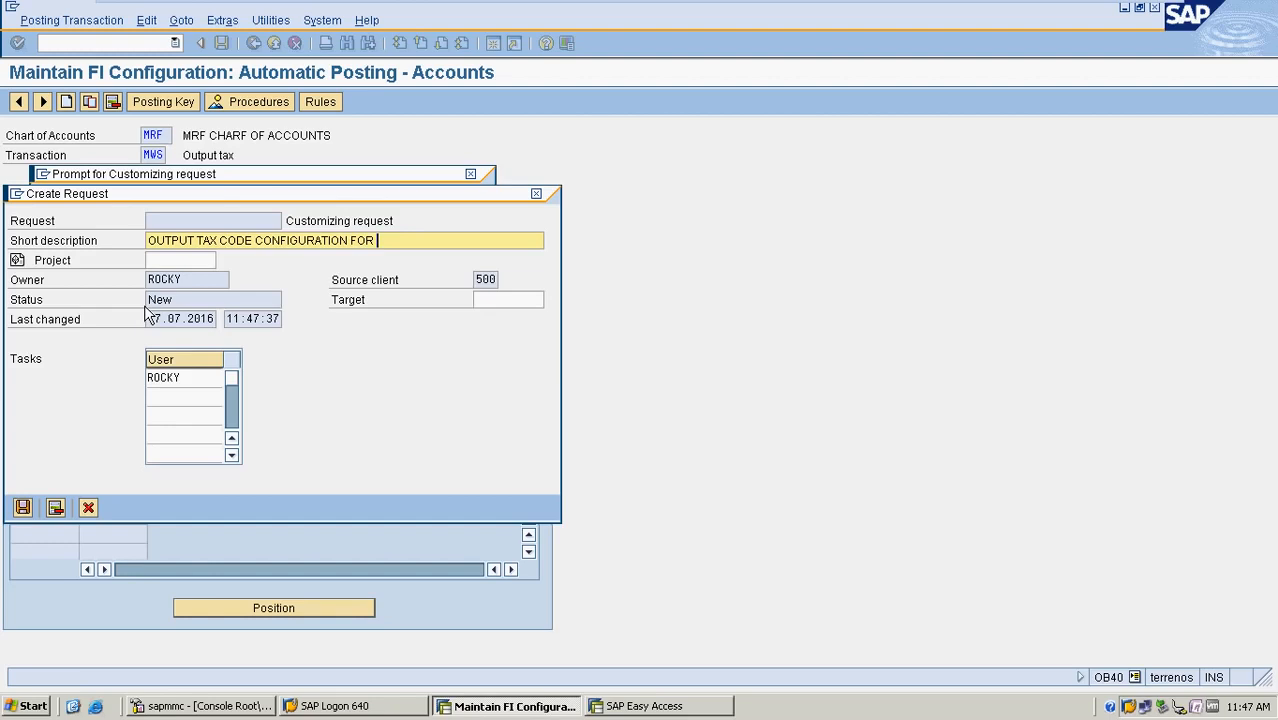
{"action": "type", "text": "MRF"}
{"action": "left_click", "coordinate": [22, 507]}
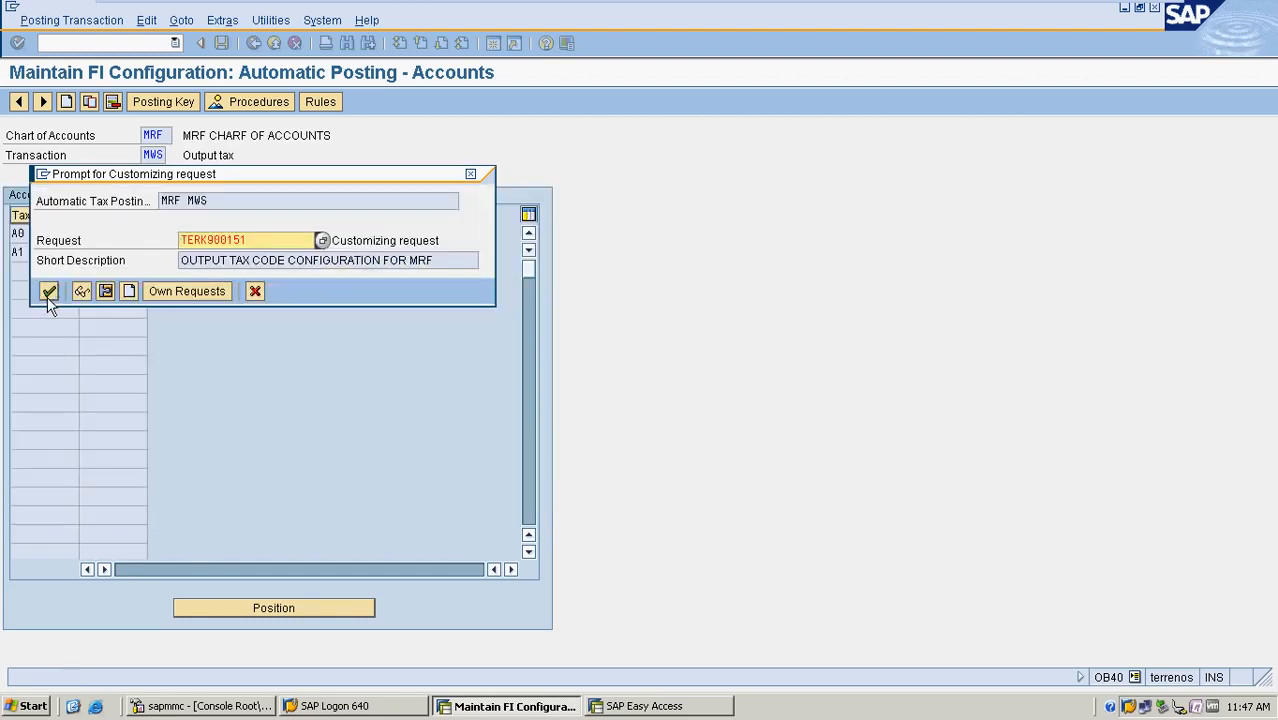
{"action": "left_click", "coordinate": [47, 294]}
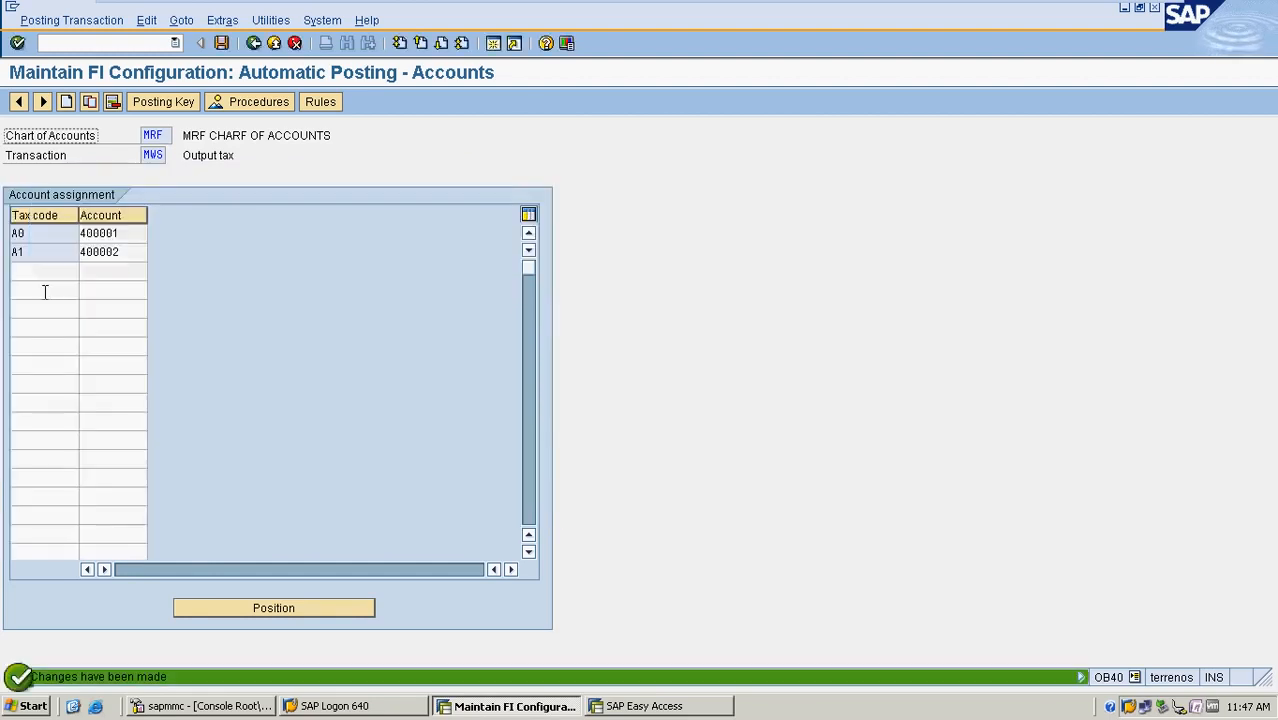
Step: Display the SALES G/L account 300000 of company code MRF in transaction FS00 and check its tax category
{"action": "left_click", "coordinate": [253, 44]}
{"action": "left_click", "coordinate": [252, 44]}
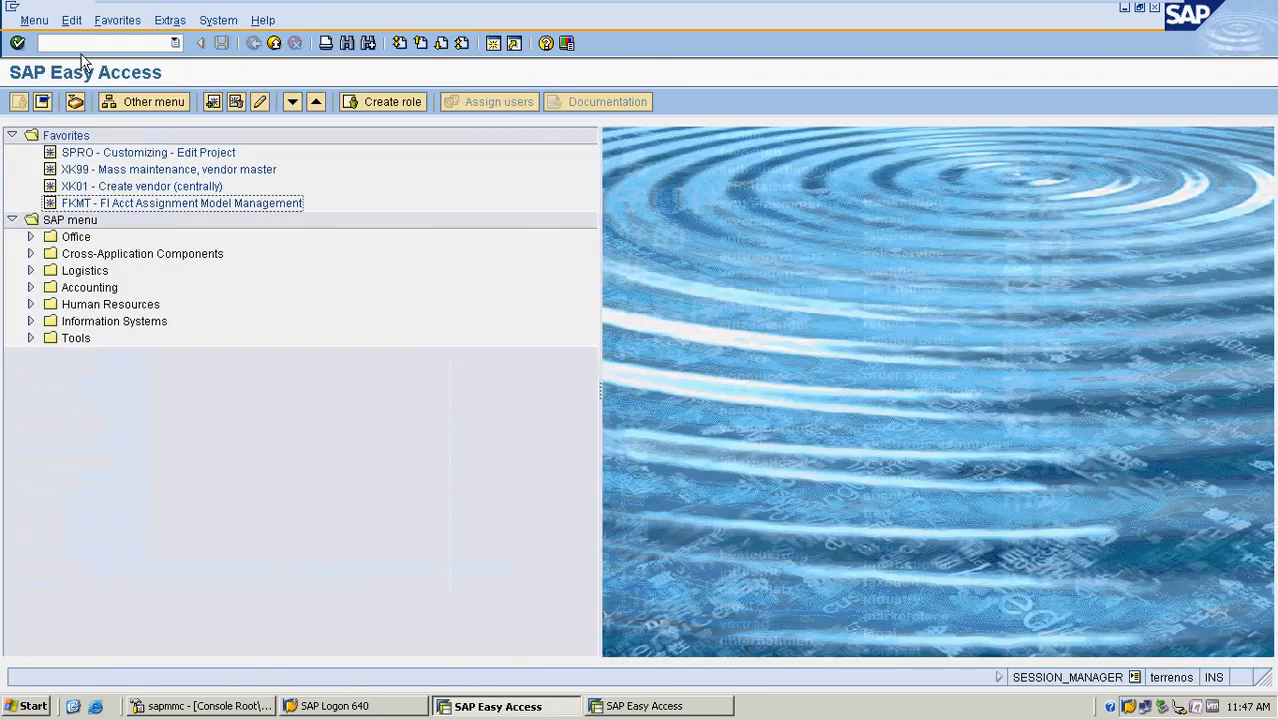
{"action": "left_click", "coordinate": [97, 42]}
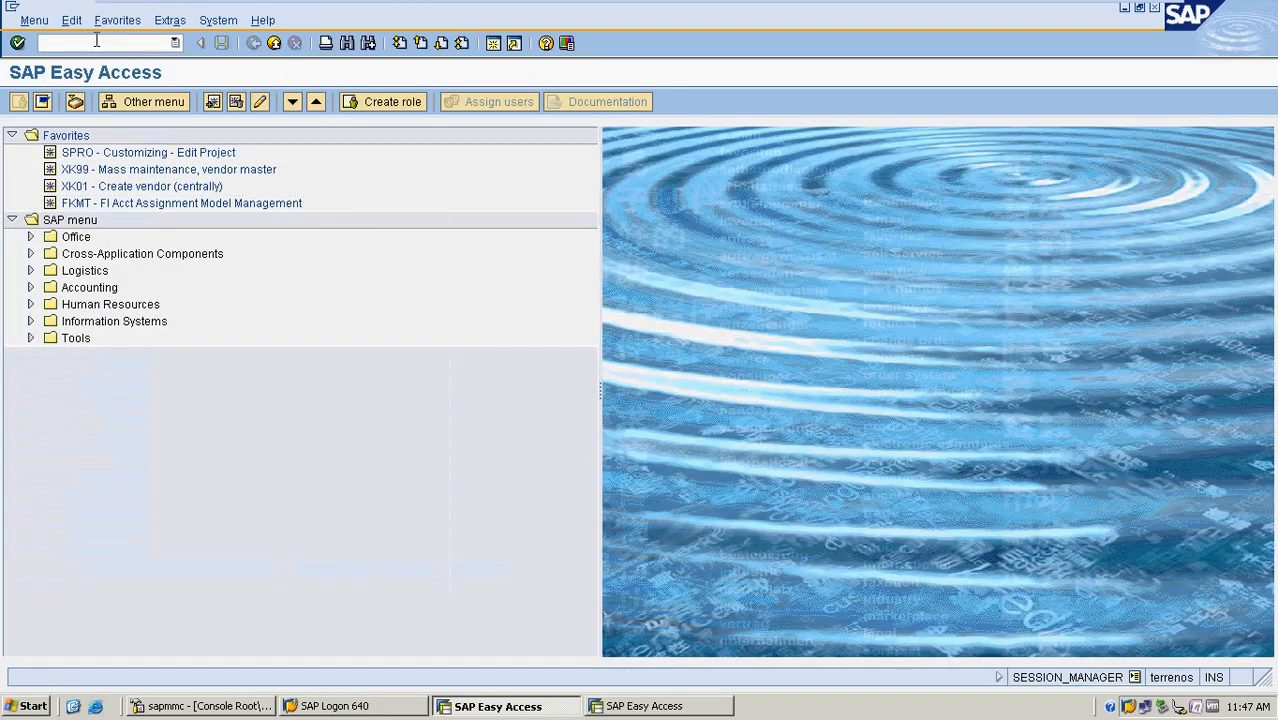
{"action": "type", "text": "fs00"}
{"action": "key", "text": "Return"}
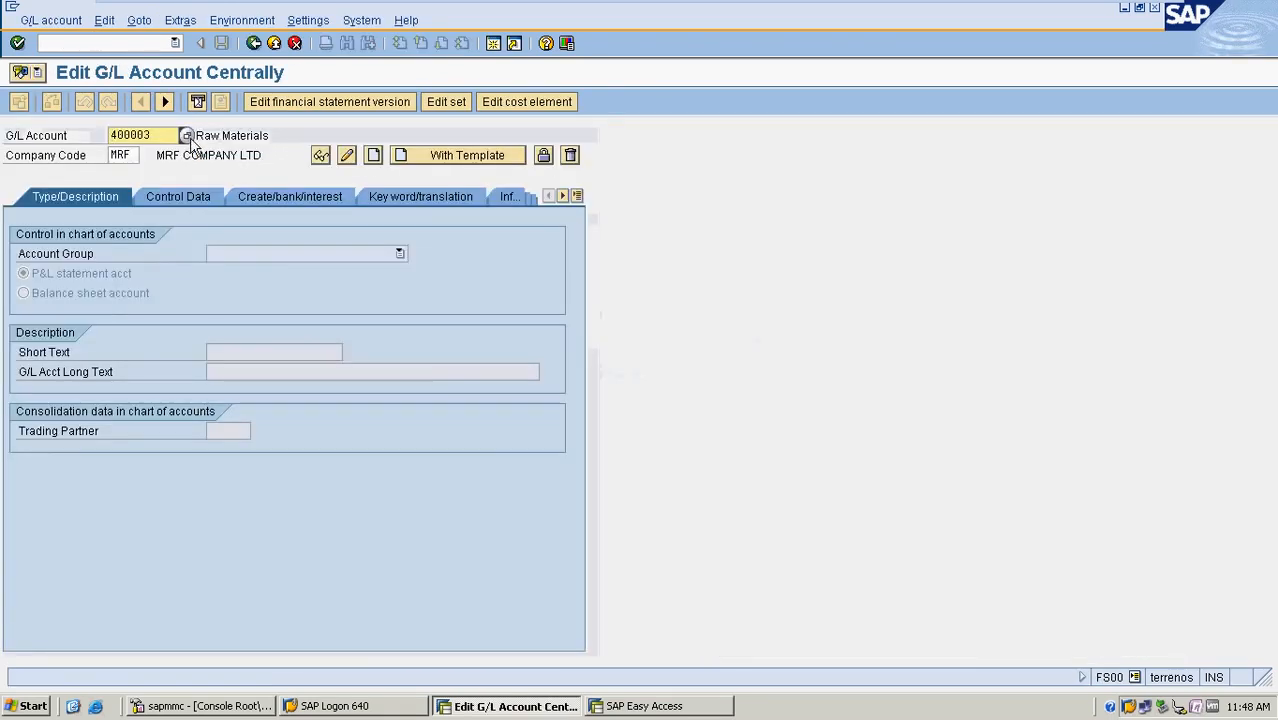
{"action": "left_click", "coordinate": [187, 136]}
{"action": "key", "text": "Return"}
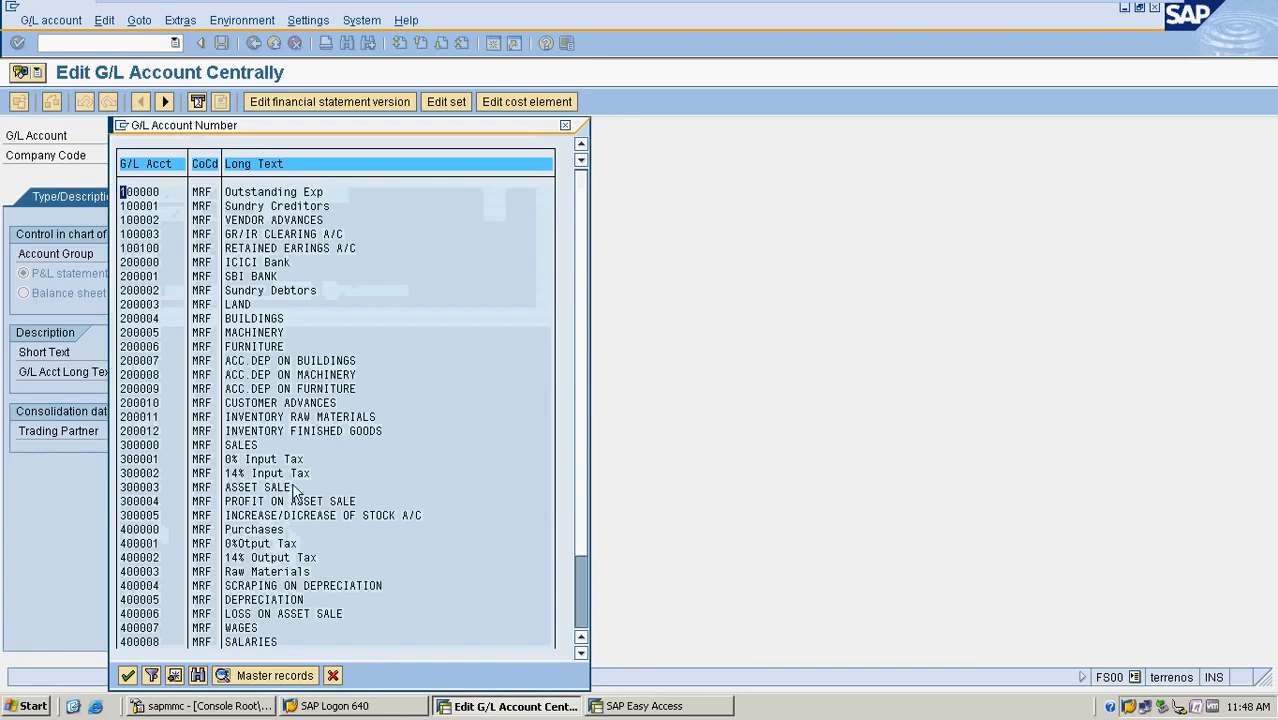
{"action": "double_click", "coordinate": [248, 445]}
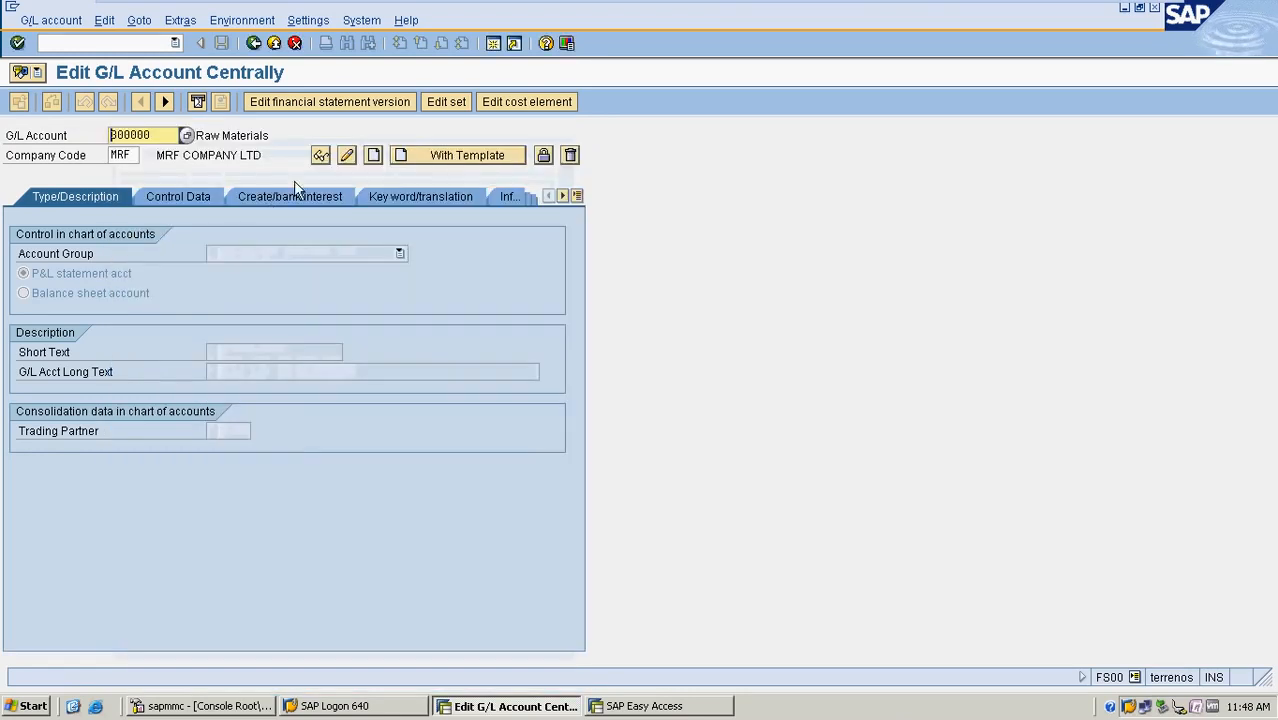
{"action": "left_click", "coordinate": [347, 155]}
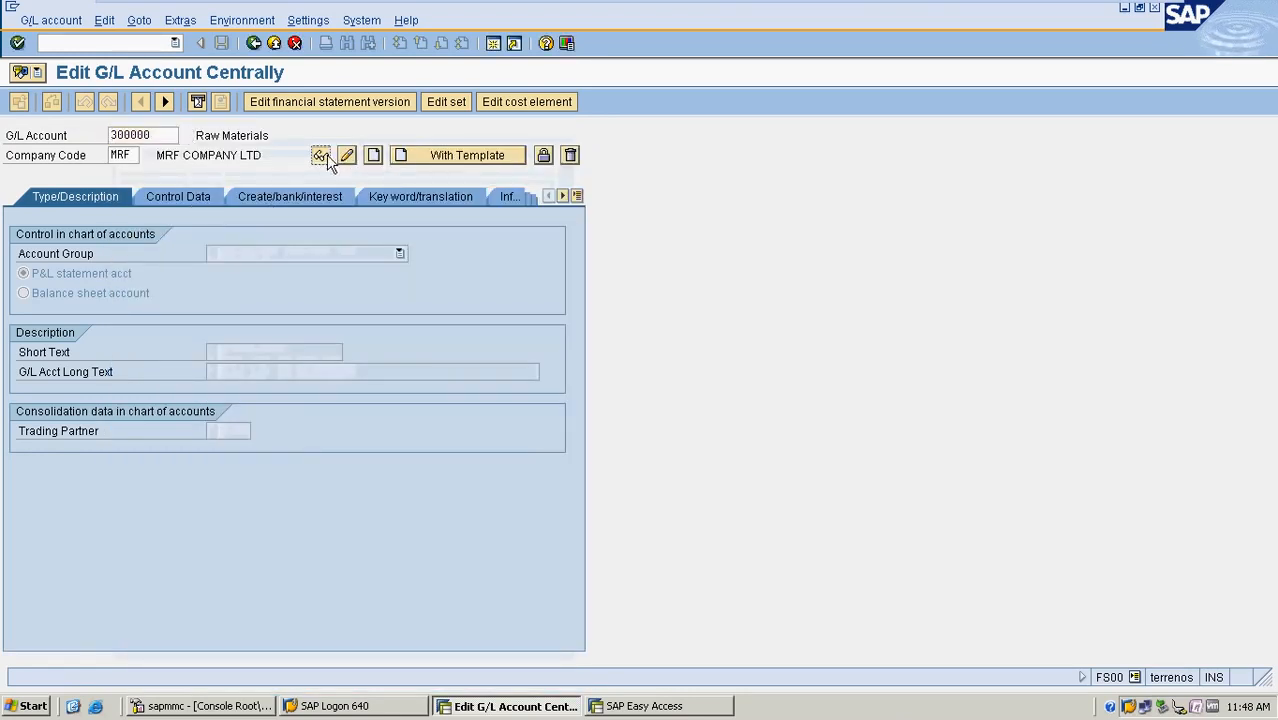
{"action": "left_click", "coordinate": [177, 196]}
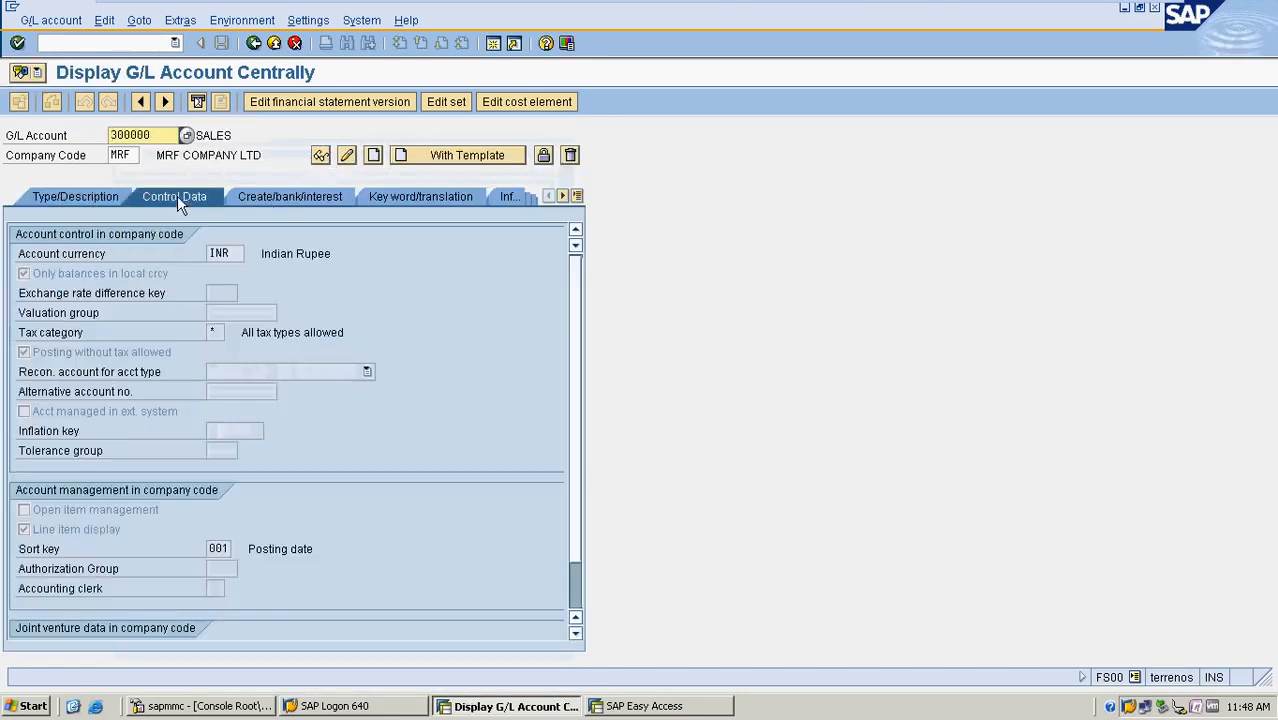
{"action": "left_click", "coordinate": [212, 333]}
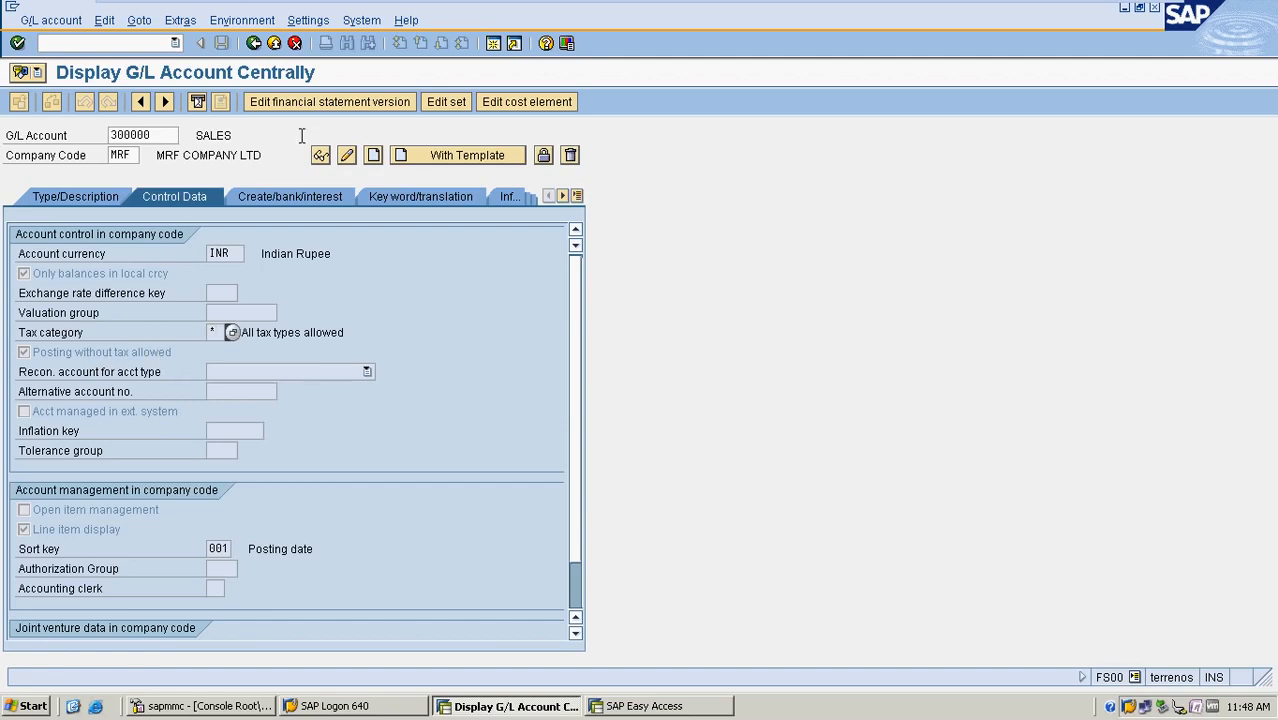
{"action": "left_click", "coordinate": [253, 43]}
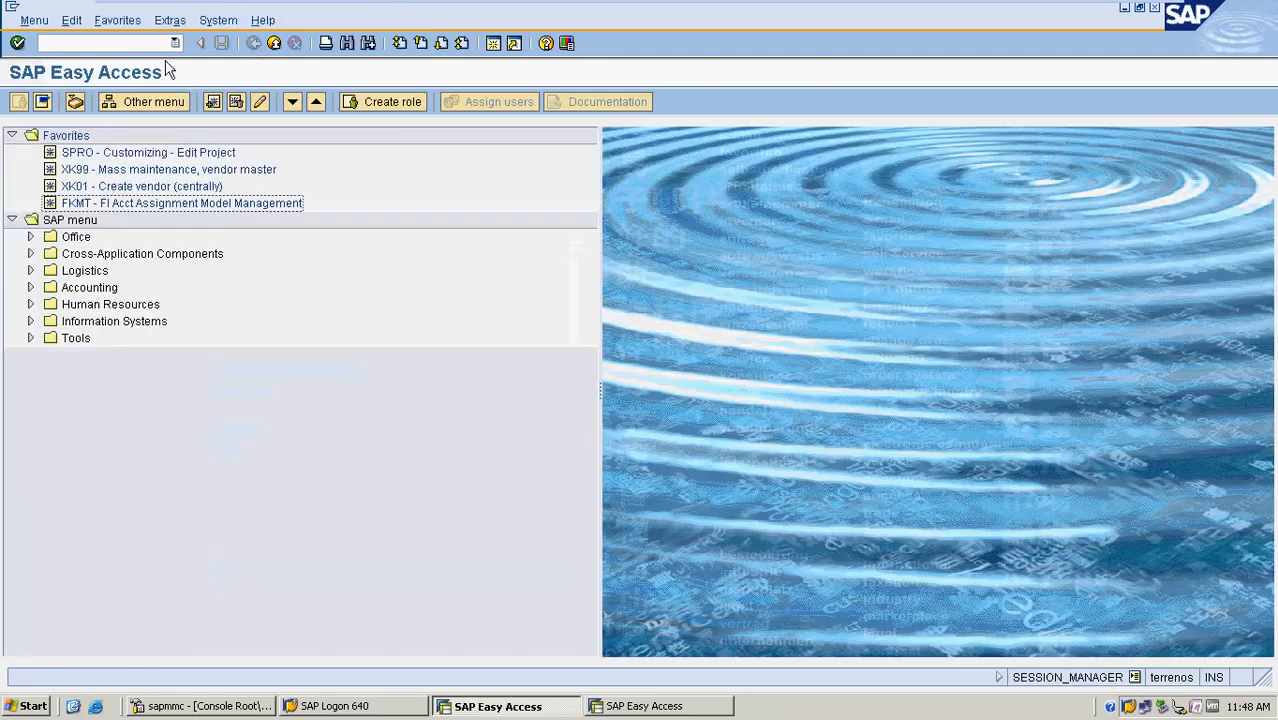
Step: Start a customer invoice in transaction FB70 and select the customer from the existing entries
{"action": "left_click", "coordinate": [113, 42]}
{"action": "type", "text": "FB70"}
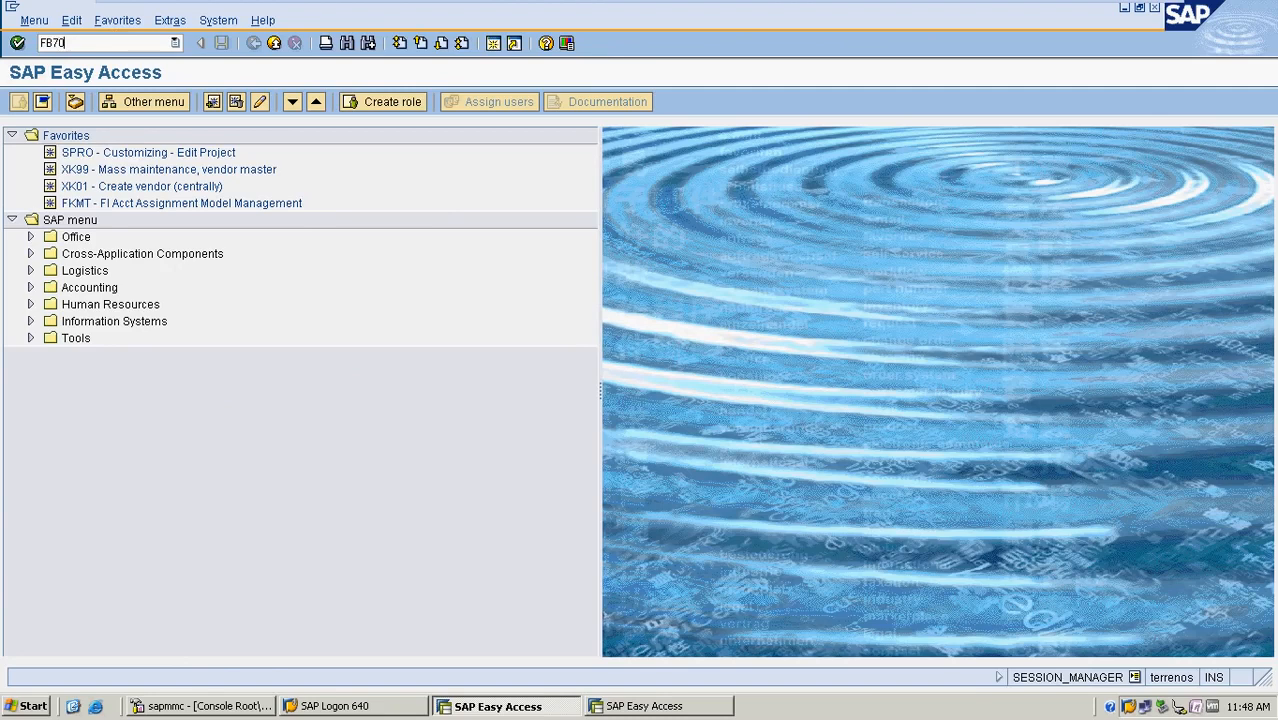
{"action": "key", "text": "Return"}
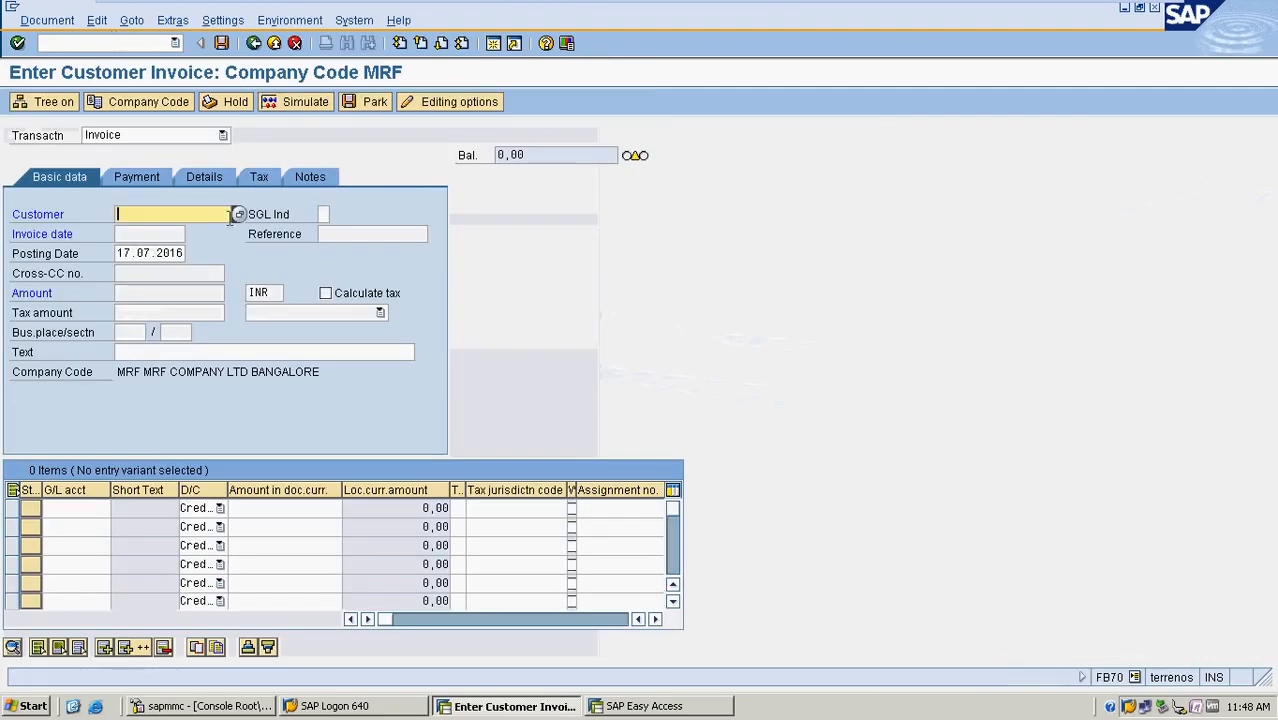
{"action": "left_click", "coordinate": [238, 217]}
{"action": "key", "text": "Return"}
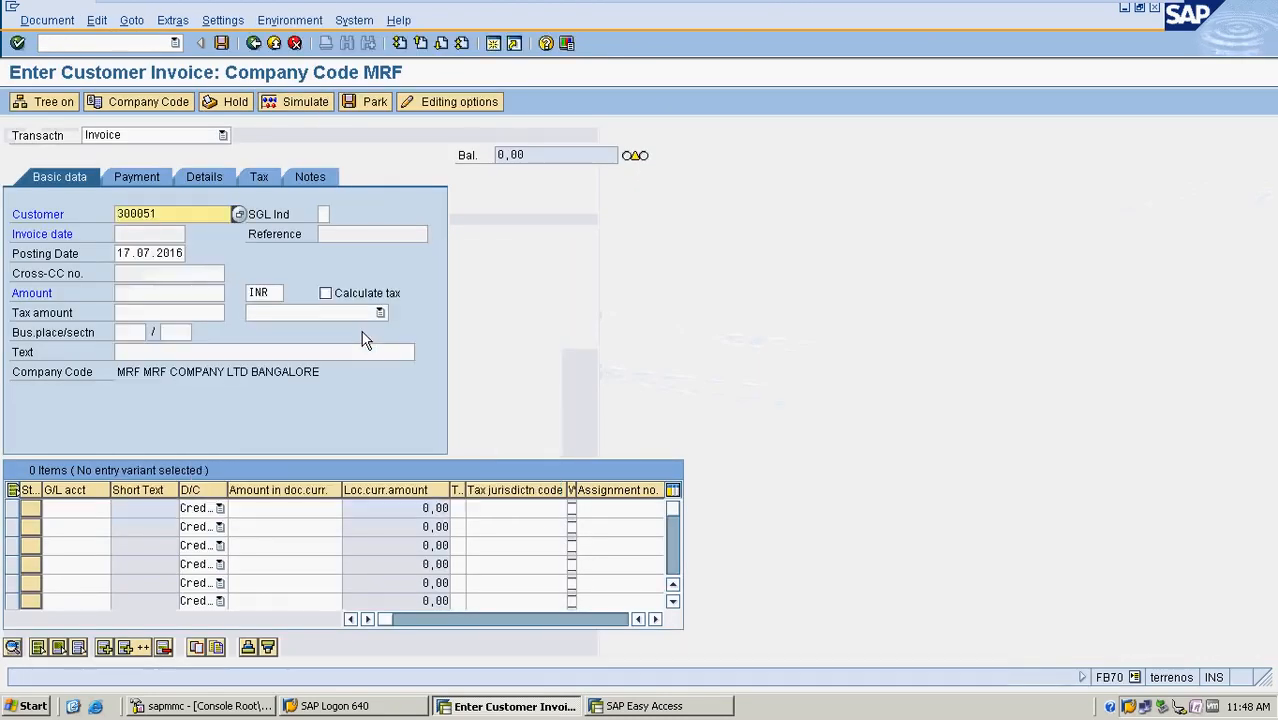
Step: Set the invoice date to 01.01.2016 and the reference to MRF102
{"action": "key", "text": "Tab"}
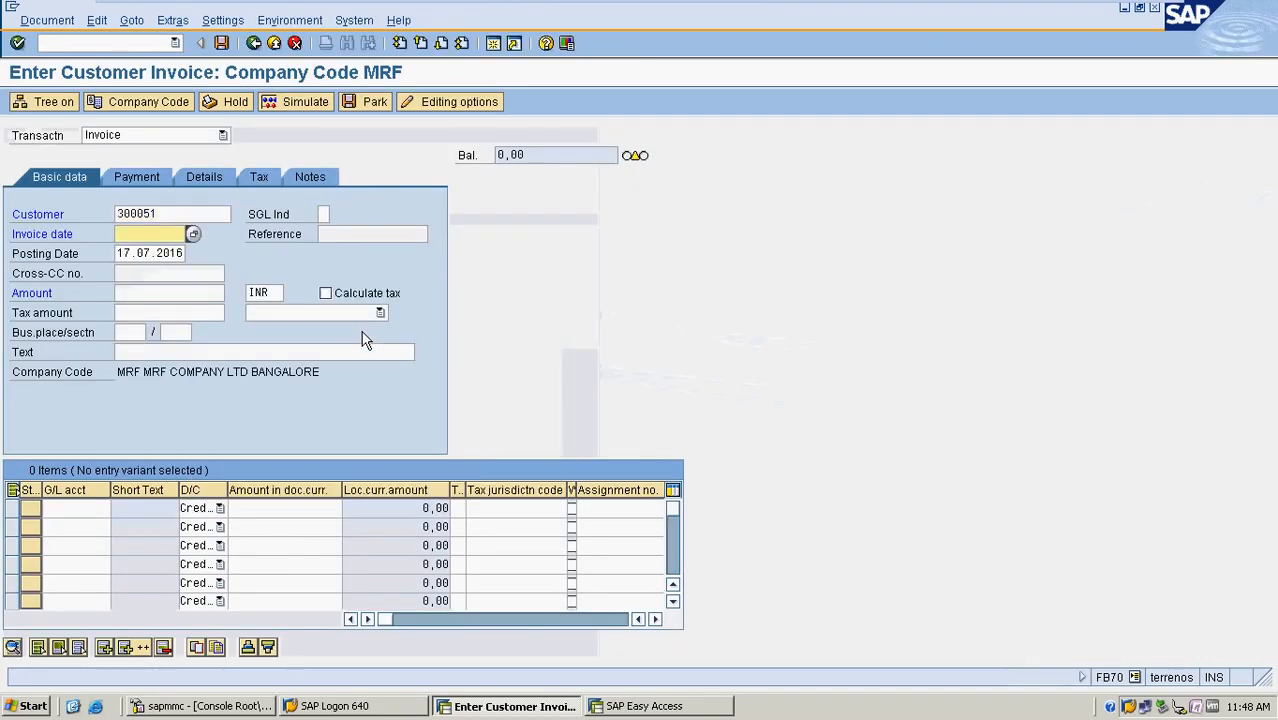
{"action": "type", "text": "01."}
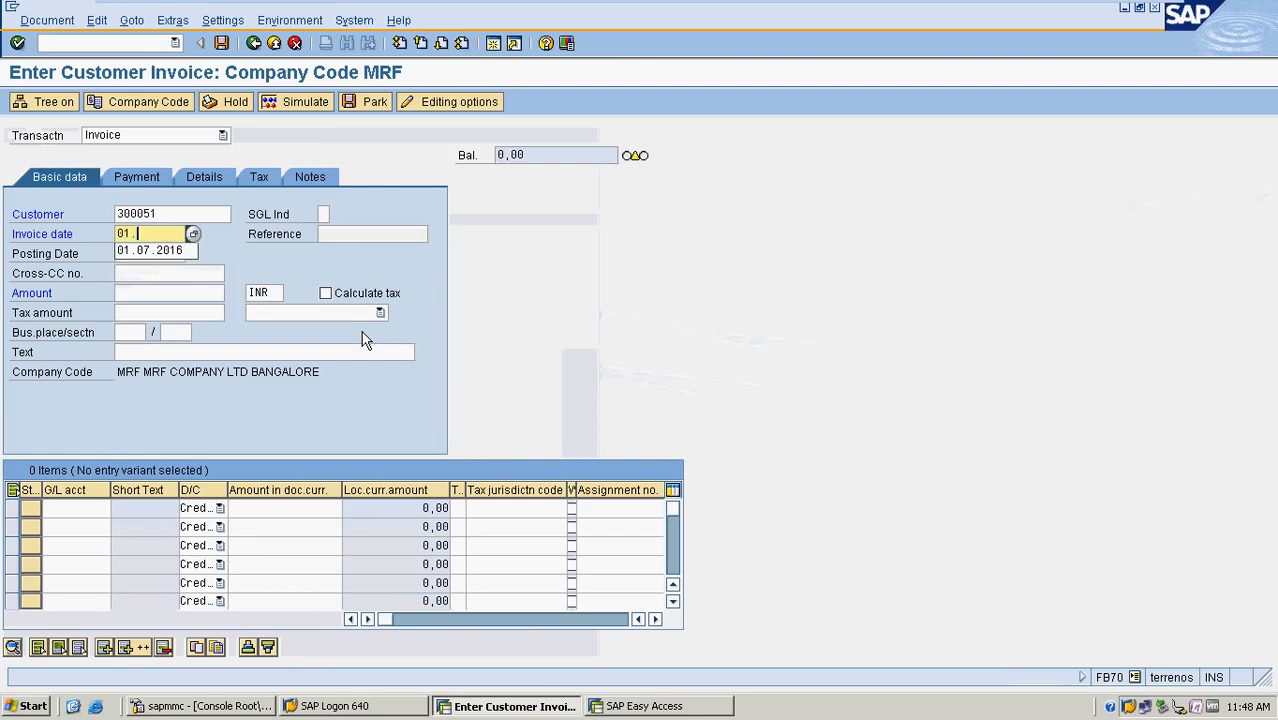
{"action": "type", "text": "01.2016"}
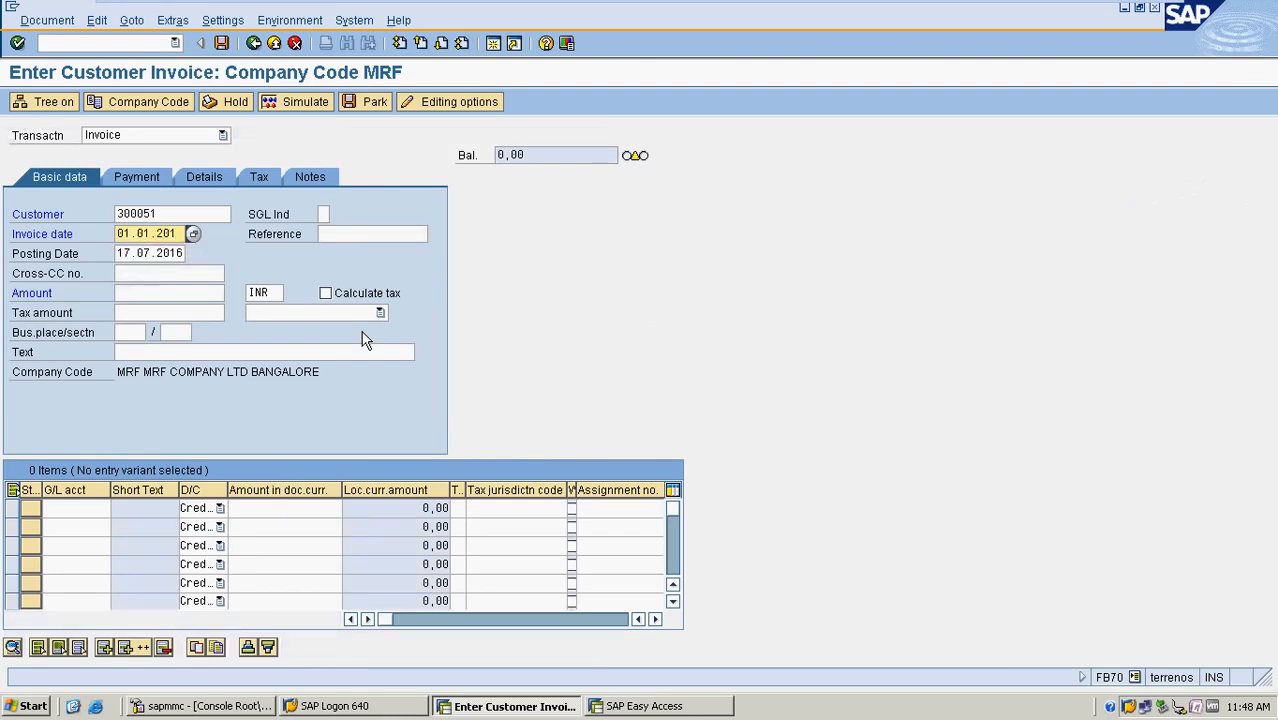
{"action": "key", "text": "Tab"}
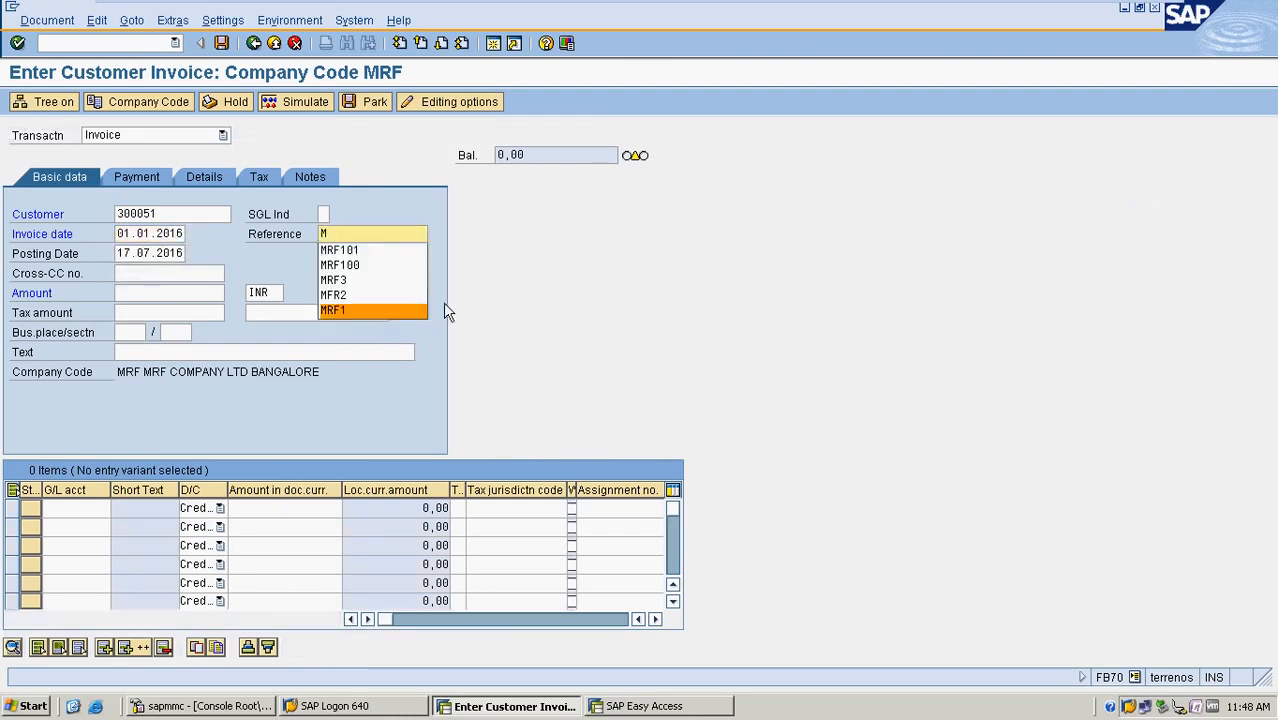
{"action": "left_click", "coordinate": [374, 254]}
{"action": "key", "text": "BackSpace"}
{"action": "type", "text": "2"}
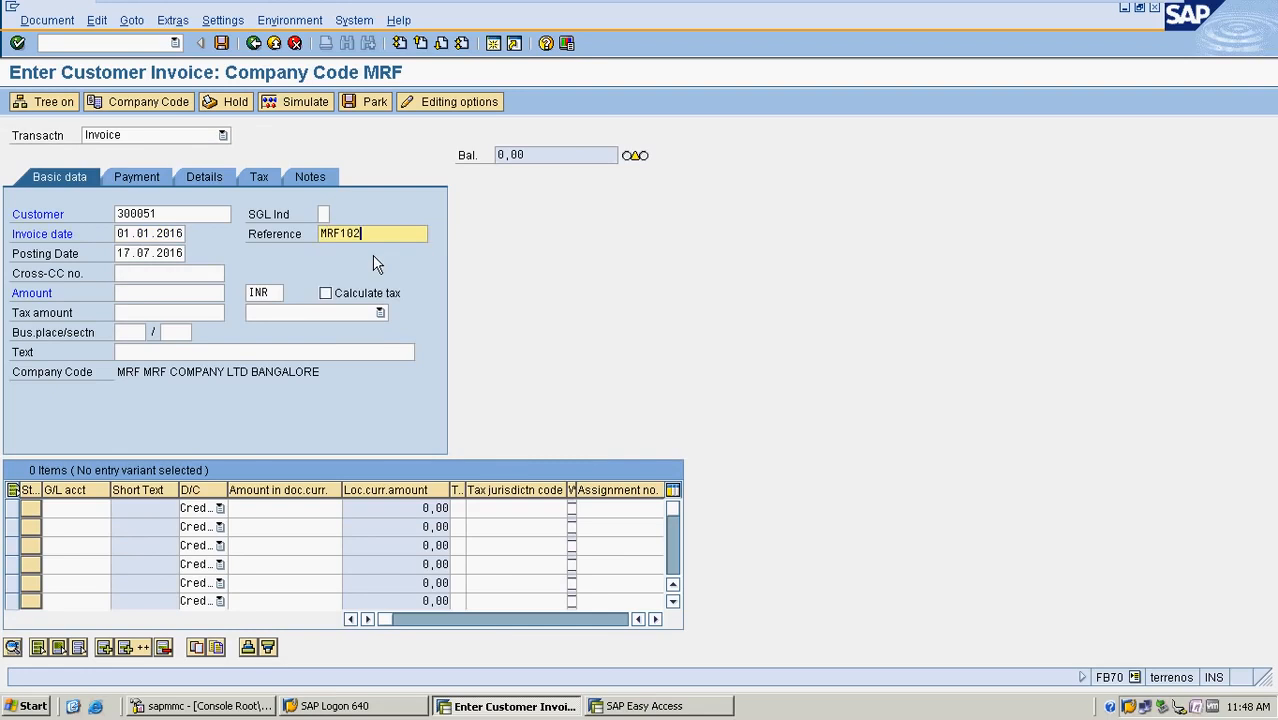
Step: Change the invoice's posting date to 10.07.2016
{"action": "left_click", "coordinate": [181, 253]}
{"action": "key", "text": "BackSpace"}
{"action": "key", "text": "BackSpace"}
{"action": "key", "text": "BackSpace"}
{"action": "key", "text": "BackSpace"}
{"action": "key", "text": "BackSpace"}
{"action": "key", "text": "BackSpace"}
{"action": "key", "text": "BackSpace"}
{"action": "key", "text": "BackSpace"}
{"action": "key", "text": "BackSpace"}
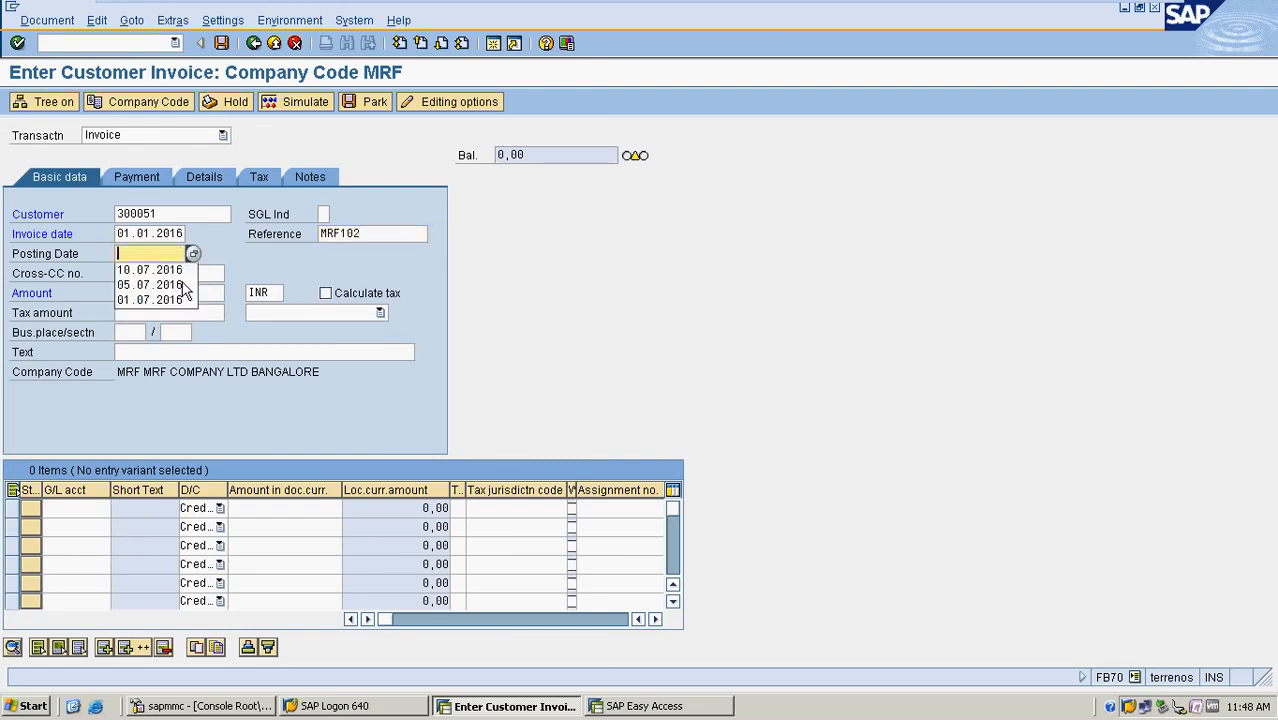
{"action": "type", "text": "10.0"}
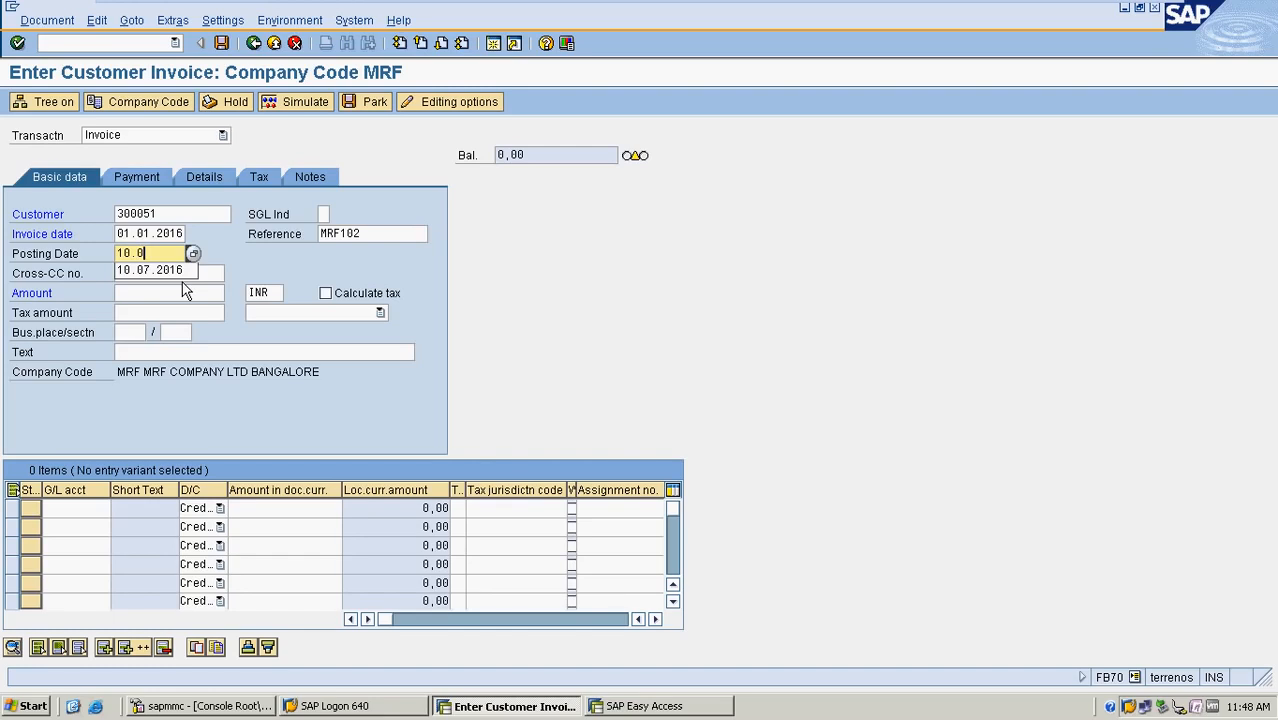
{"action": "type", "text": "7.2016"}
{"action": "key", "text": "Tab"}
Step: Enter an invoice amount of 1000 INR with tax calculation, tax code A1 (14 OUTPUT TAX) and the text SALES
{"action": "key", "text": "Tab"}
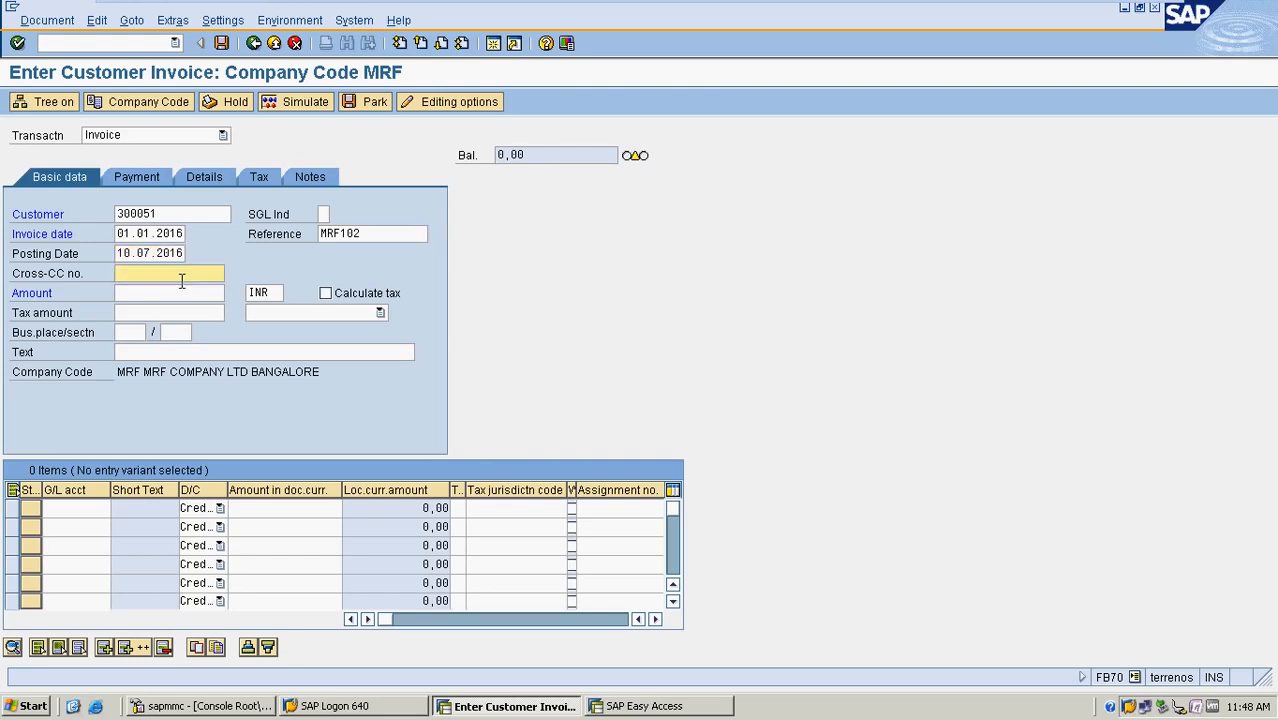
{"action": "type", "text": "1000"}
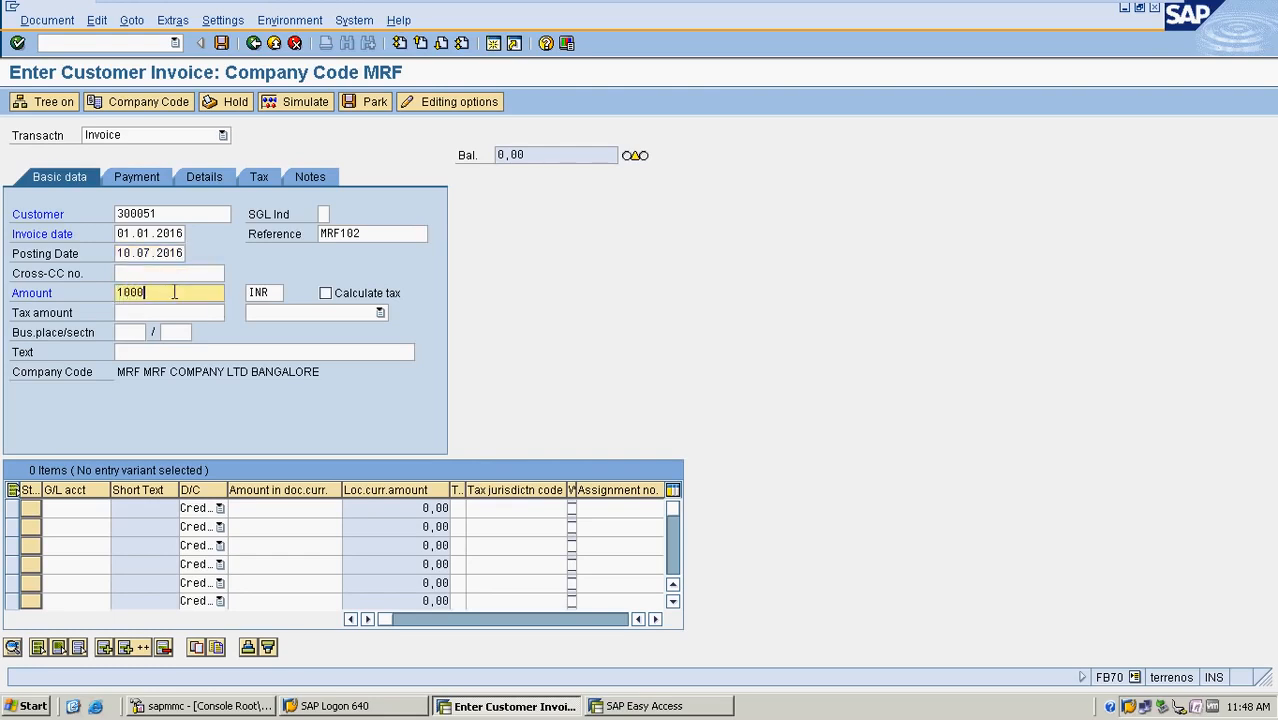
{"action": "left_click", "coordinate": [350, 294]}
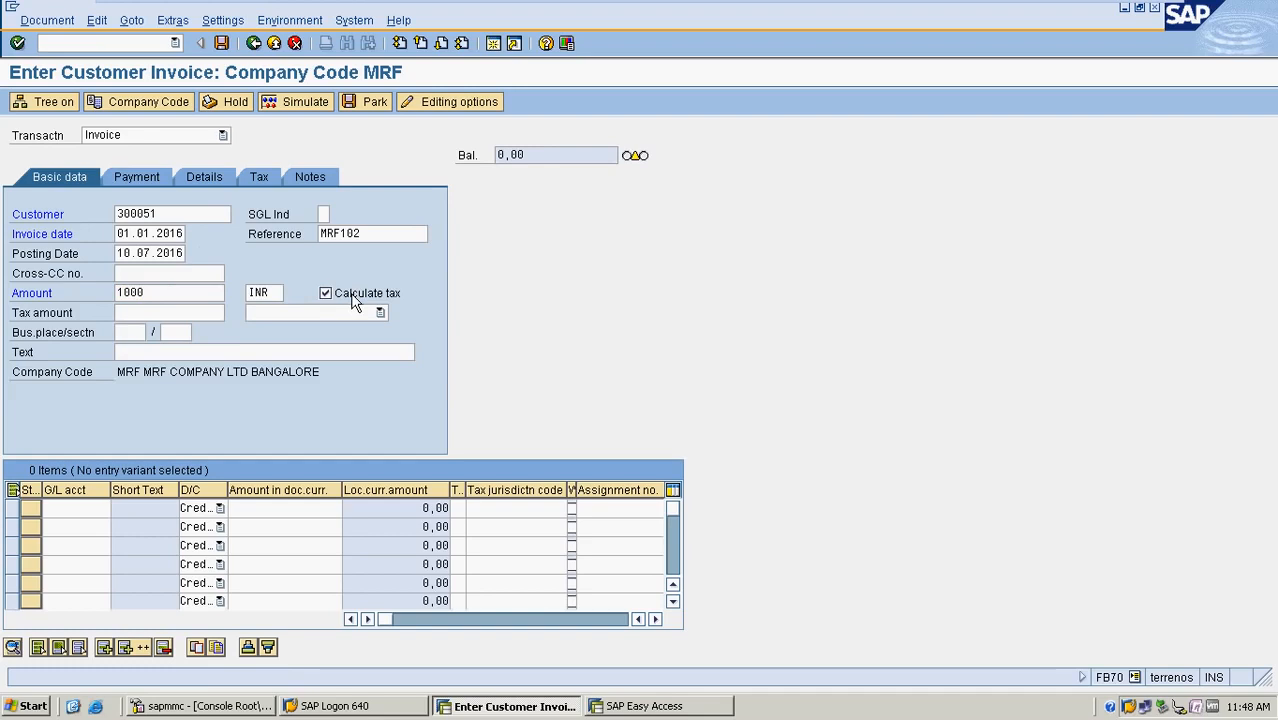
{"action": "key", "text": "Return"}
{"action": "left_click", "coordinate": [356, 314]}
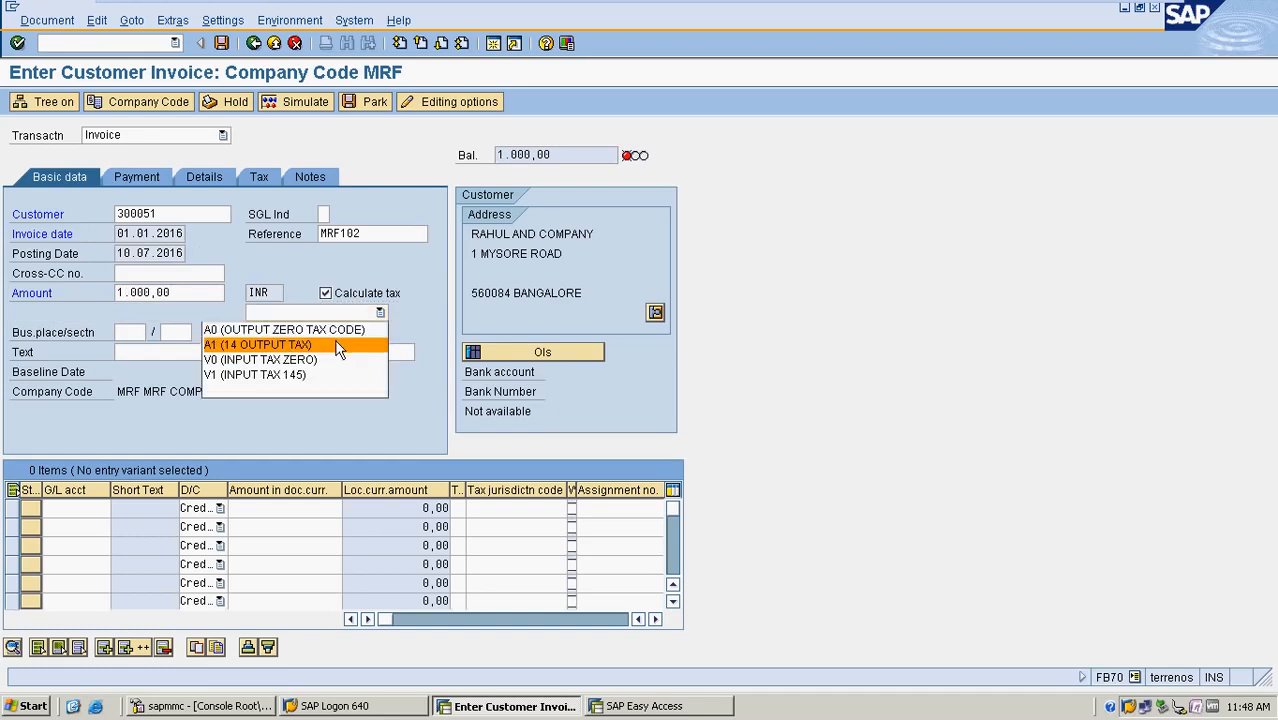
{"action": "left_click", "coordinate": [338, 346]}
{"action": "left_click", "coordinate": [238, 351]}
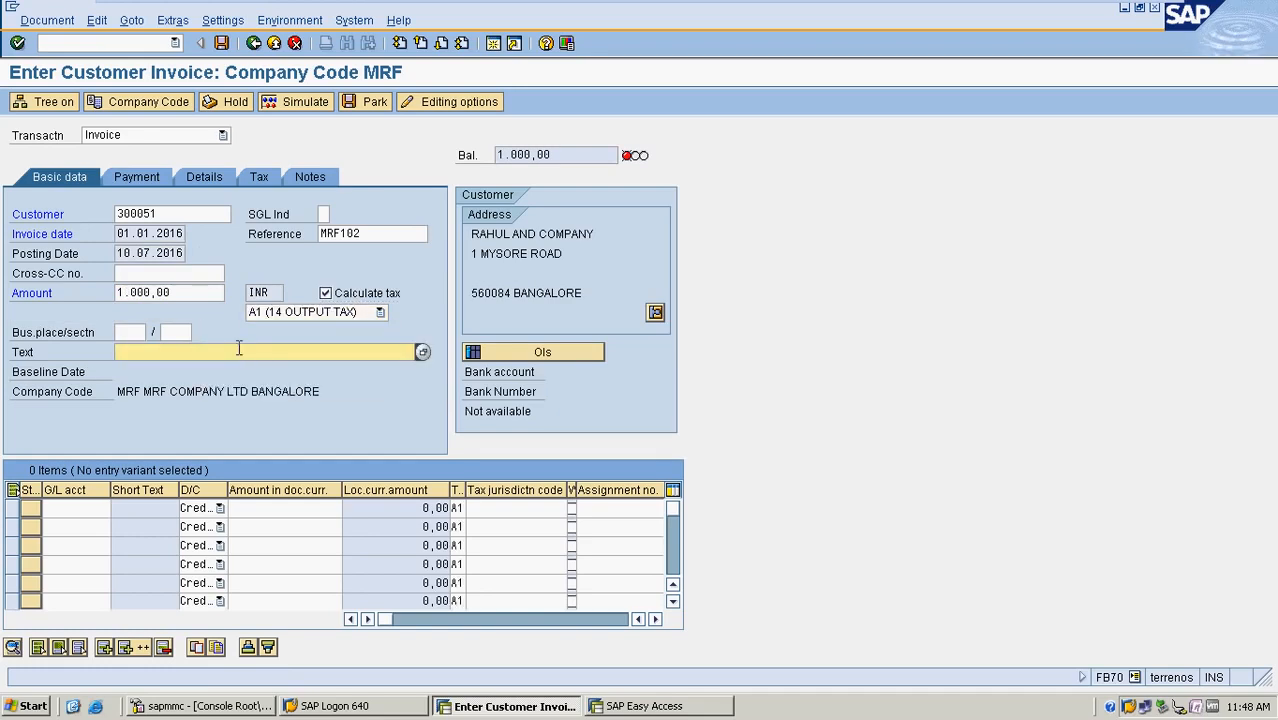
{"action": "type", "text": "SALES"}
Step: Enter the first line item with the SALES G/L account 300000, an amount of 1000 and the text SALES
{"action": "left_click", "coordinate": [100, 508]}
{"action": "left_click", "coordinate": [118, 510]}
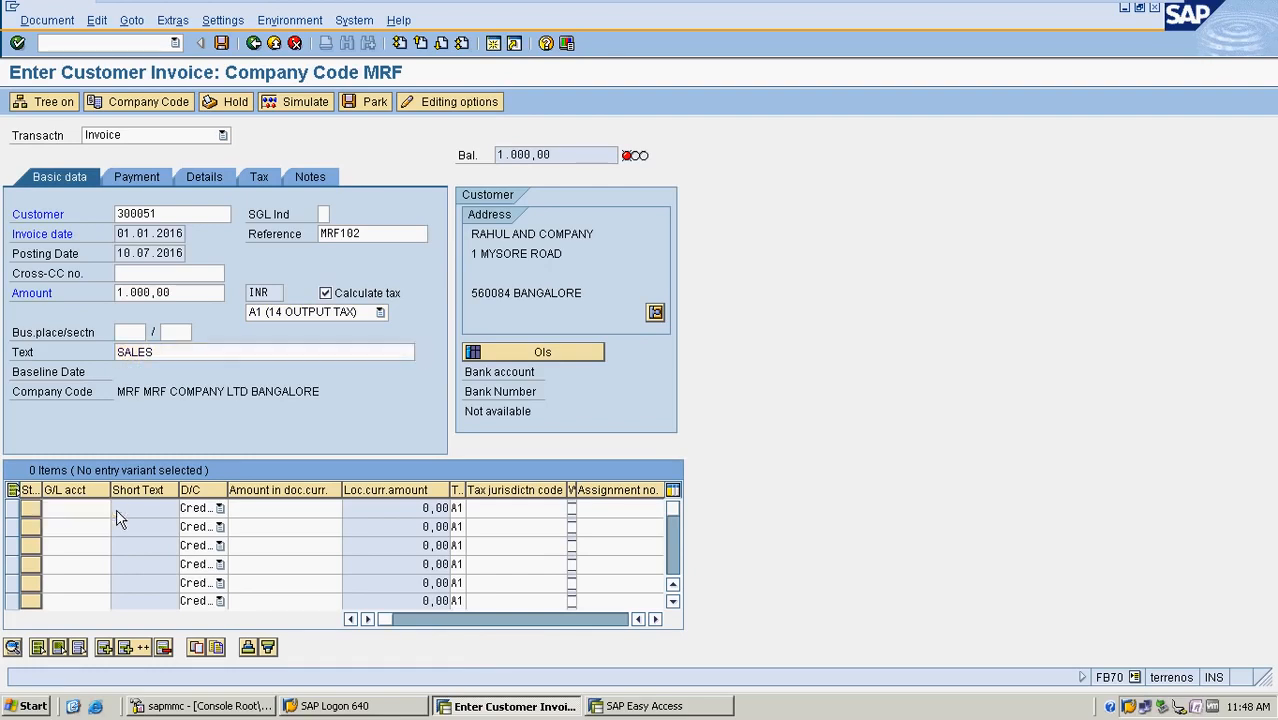
{"action": "key", "text": "Return"}
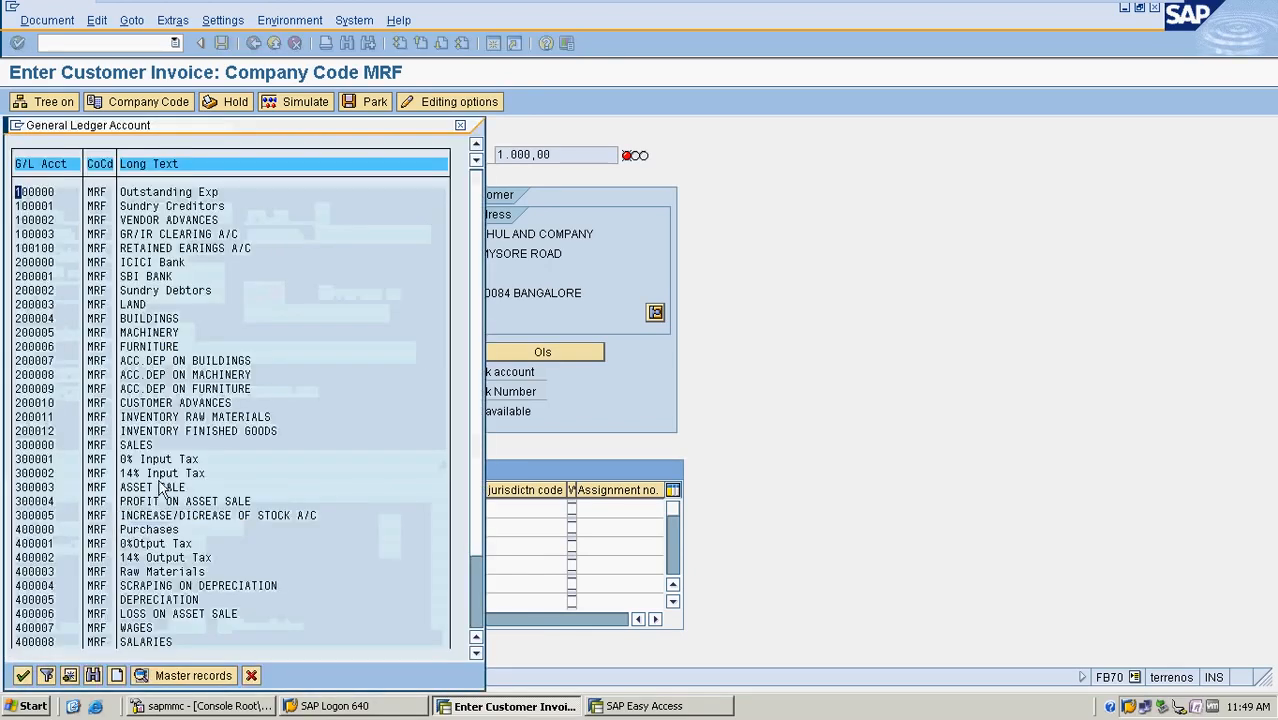
{"action": "double_click", "coordinate": [150, 446]}
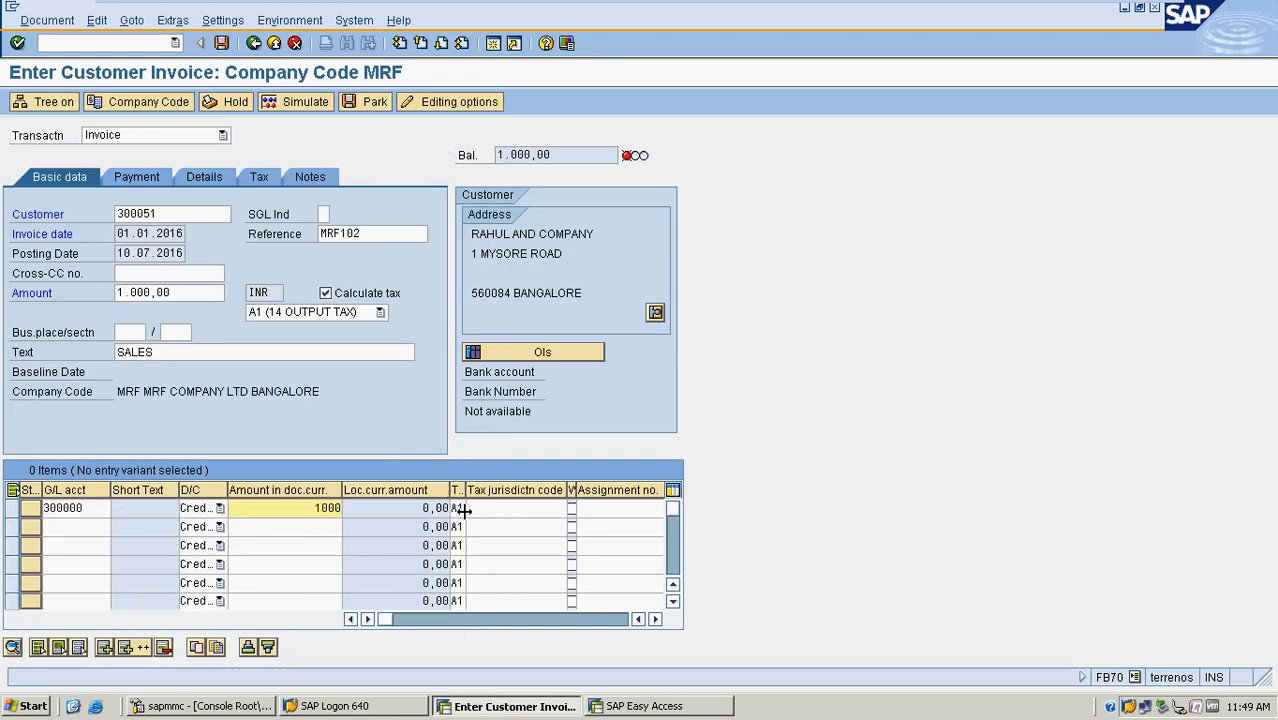
{"action": "key", "text": "Tab"}
{"action": "key", "text": "Tab"}
{"action": "key", "text": "Tab"}
{"action": "key", "text": "Tab"}
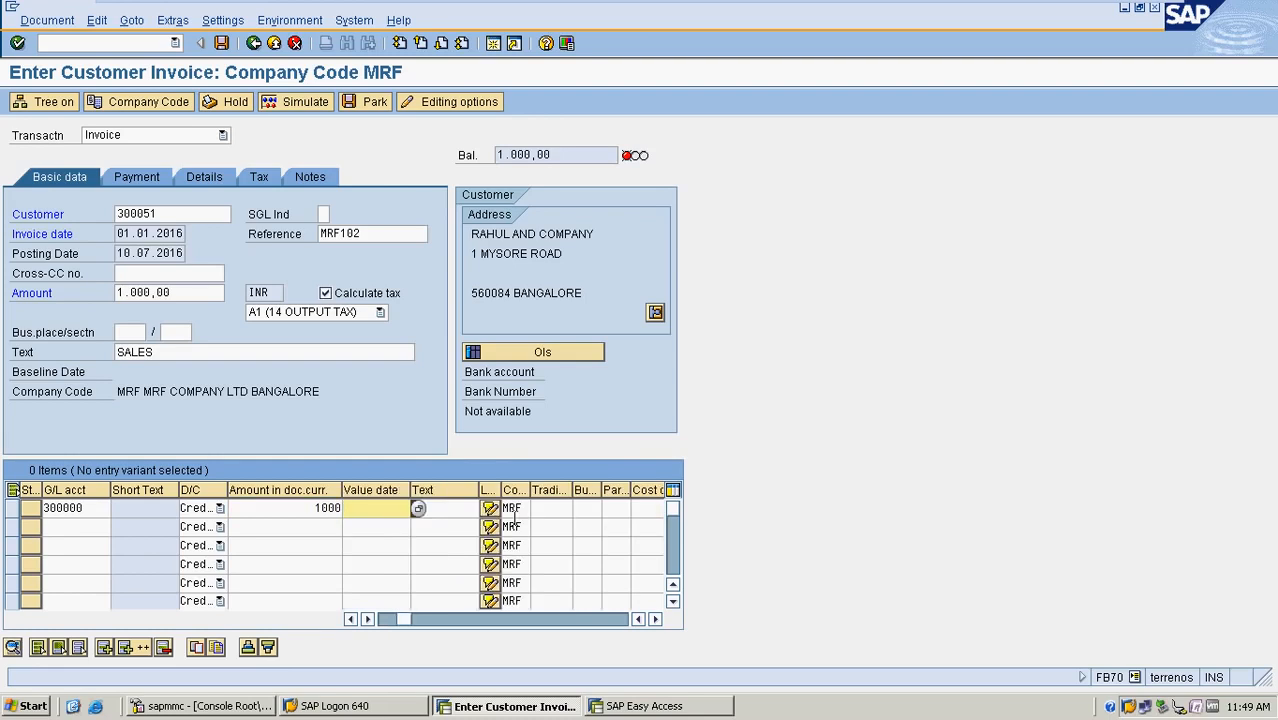
{"action": "key", "text": "Tab"}
{"action": "type", "text": "SALES"}
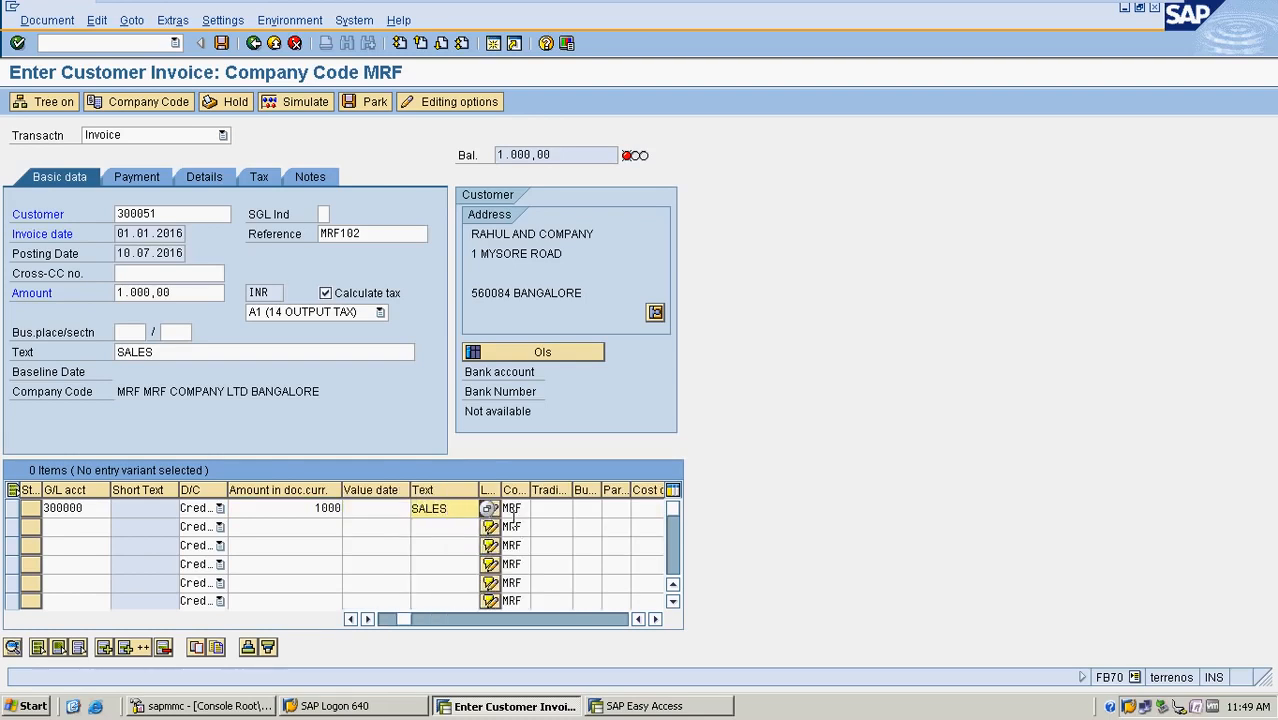
{"action": "key", "text": "Return"}
{"action": "key", "text": "Return"}
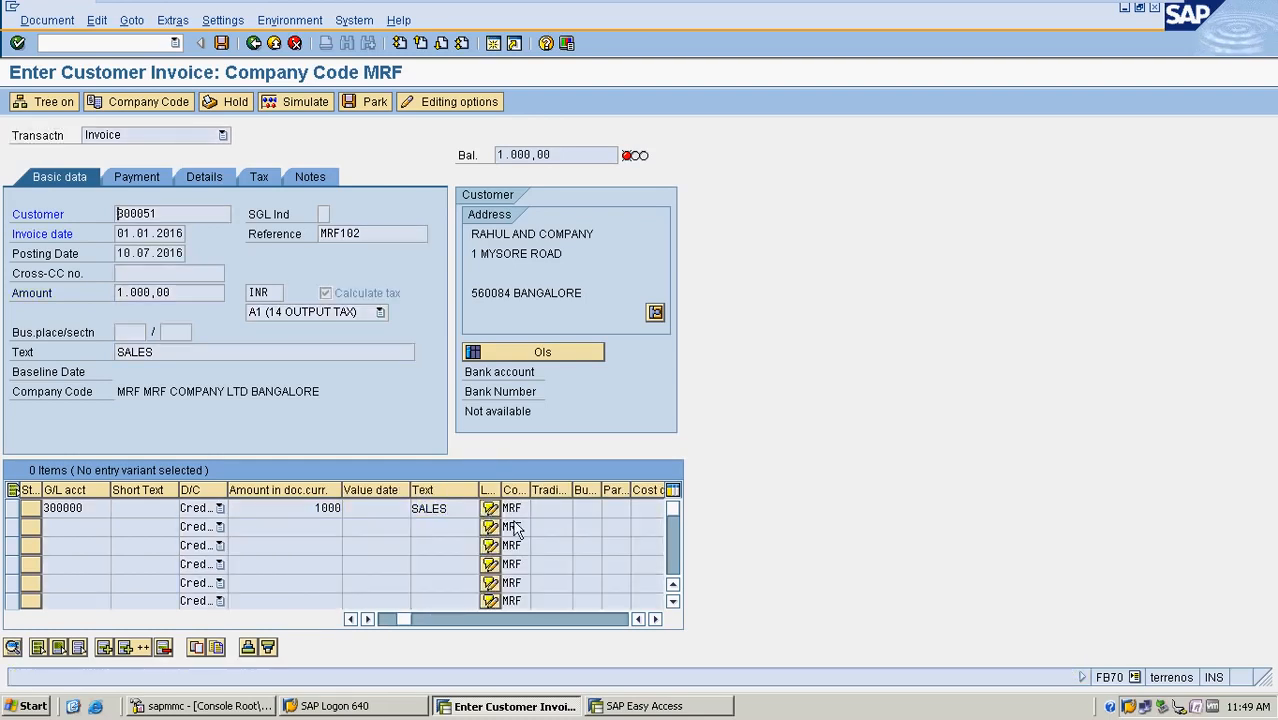
Step: Review the payment data, notes and calculated tax of the customer invoice
{"action": "left_click", "coordinate": [146, 176]}
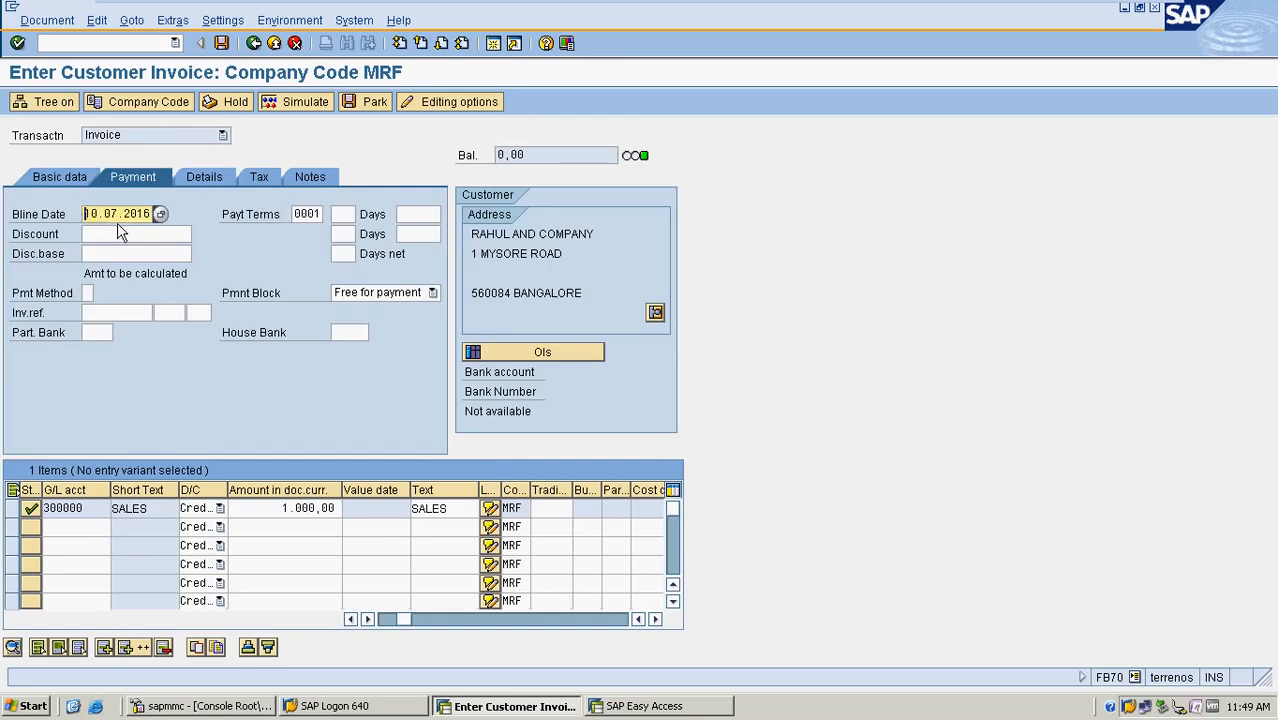
{"action": "left_click", "coordinate": [285, 177]}
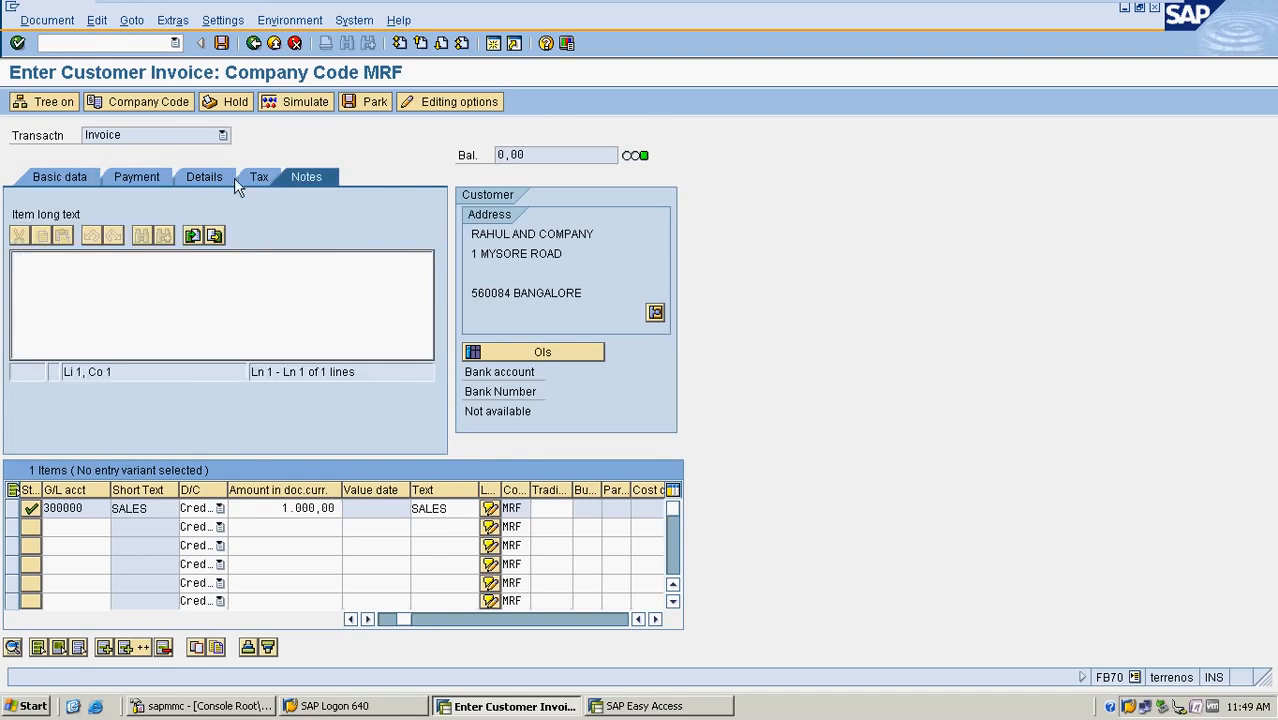
{"action": "left_click", "coordinate": [252, 180]}
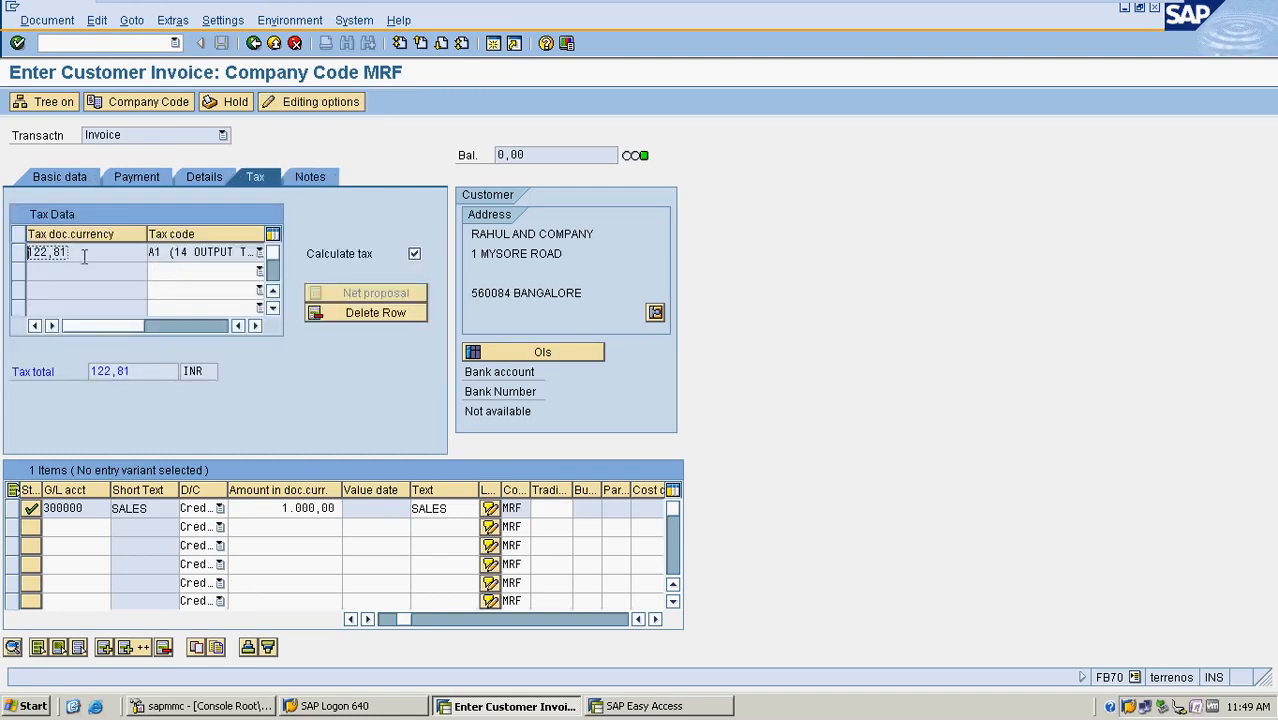
Step: Simulate the customer invoice to review its account postings, and post the document
{"action": "left_click", "coordinate": [50, 178]}
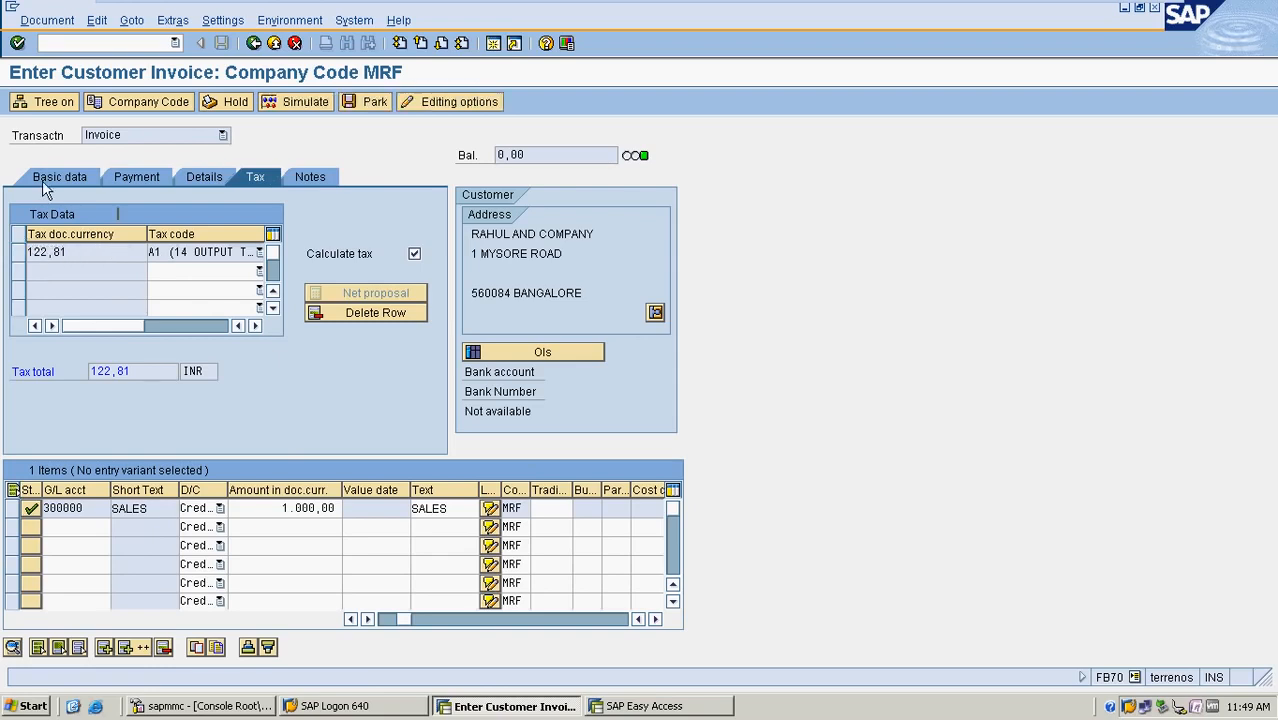
{"action": "left_click", "coordinate": [295, 102]}
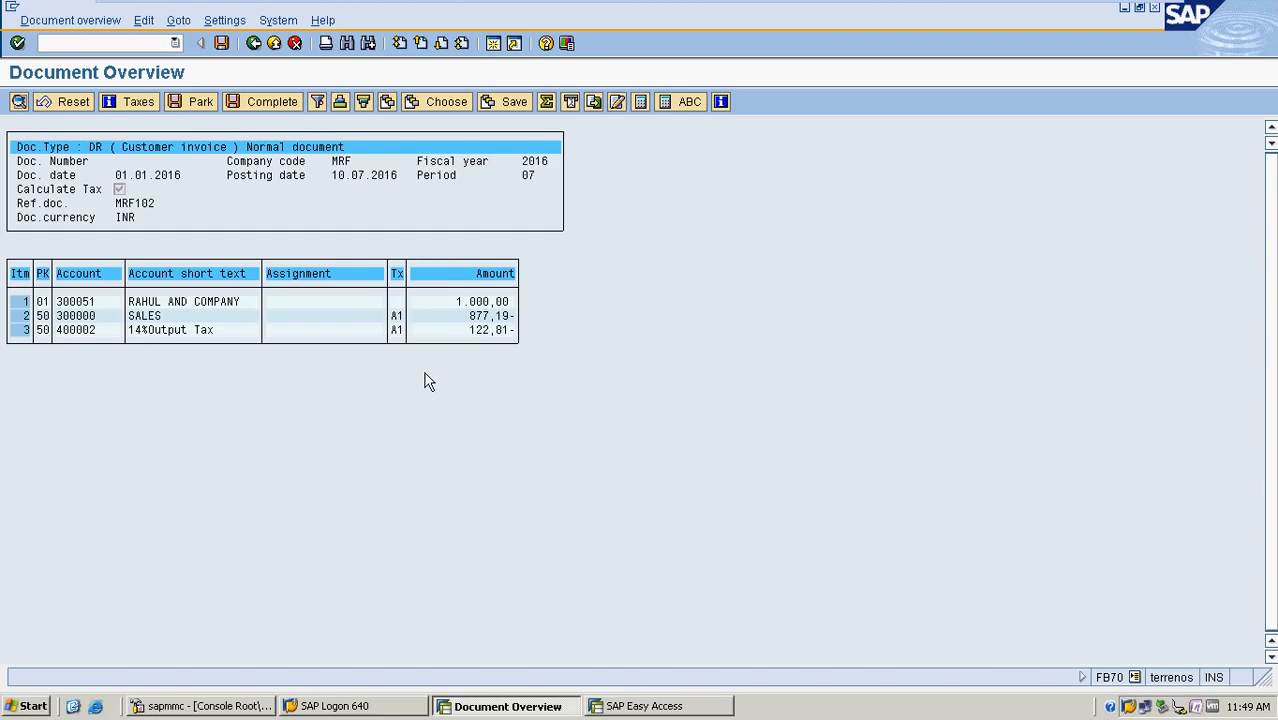
{"action": "left_click", "coordinate": [222, 43]}
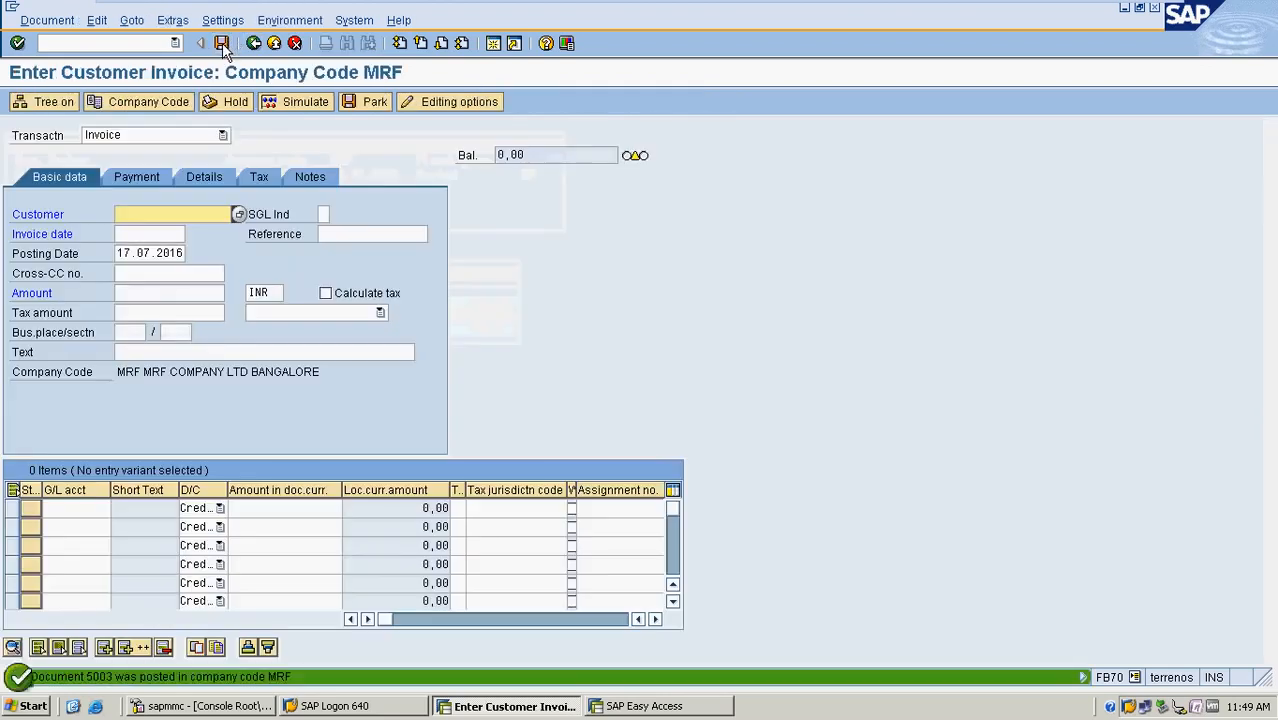